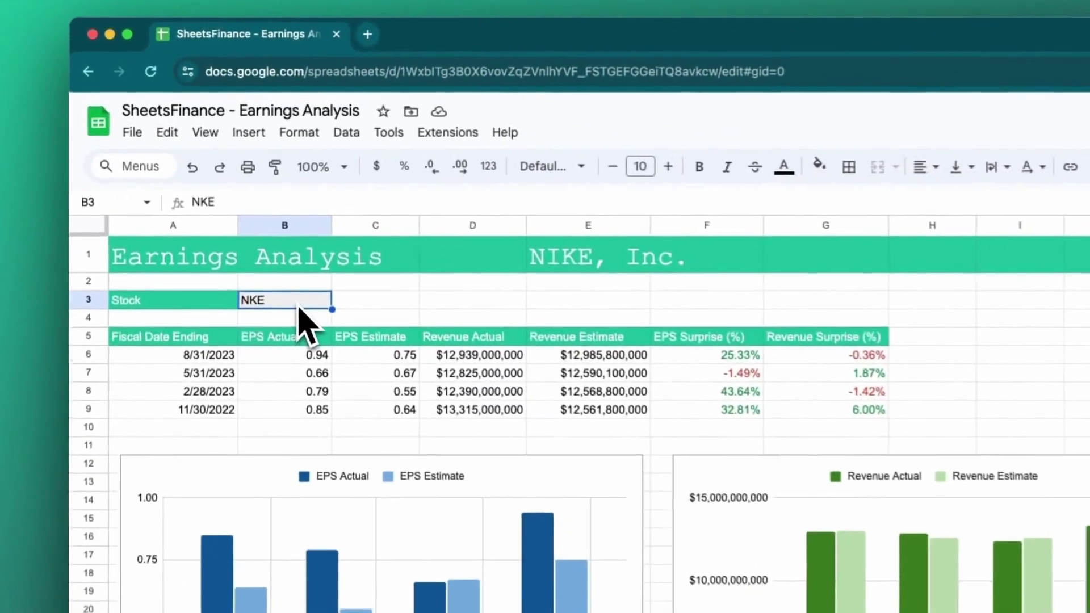
- Change the B3 ticker to AAPL, then META, then K for Kellogg Company
{"action": "type", "text": "AAPL"}
{"action": "key", "text": "Return"}
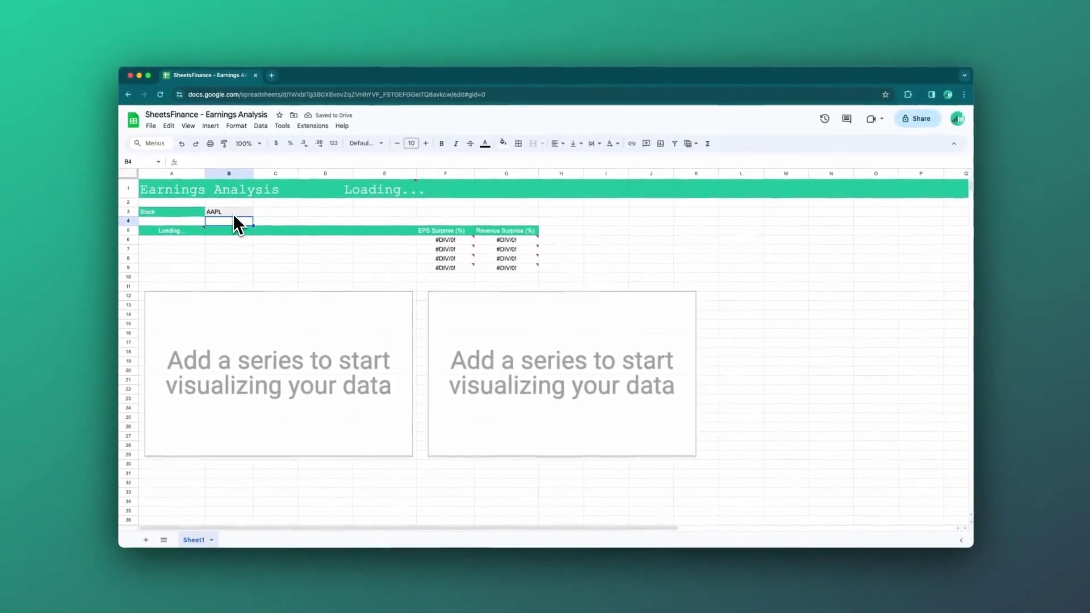
{"action": "left_click", "coordinate": [234, 213]}
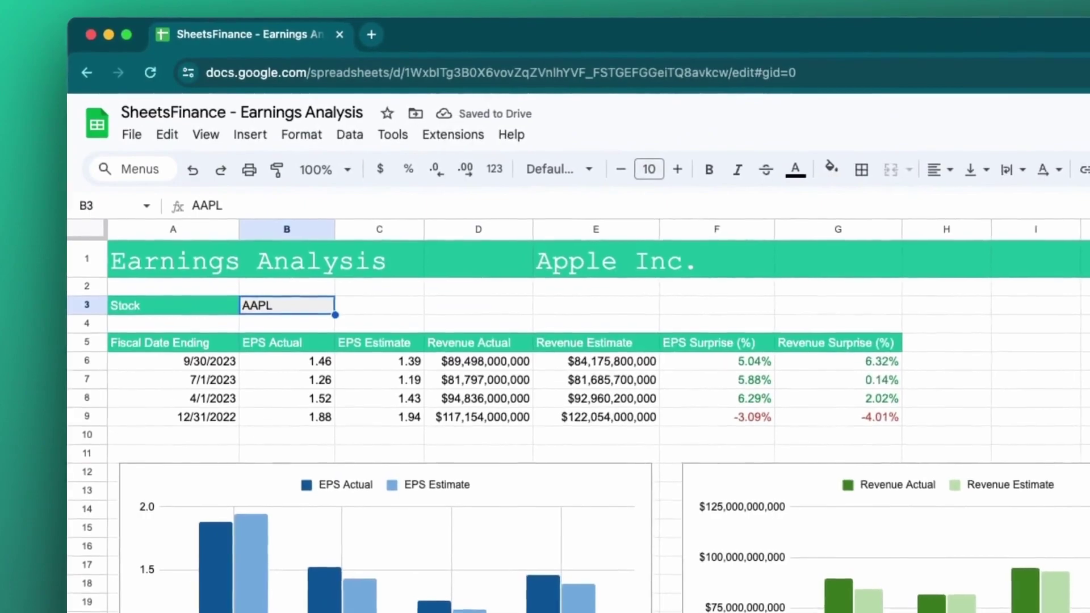
{"action": "type", "text": "META"}
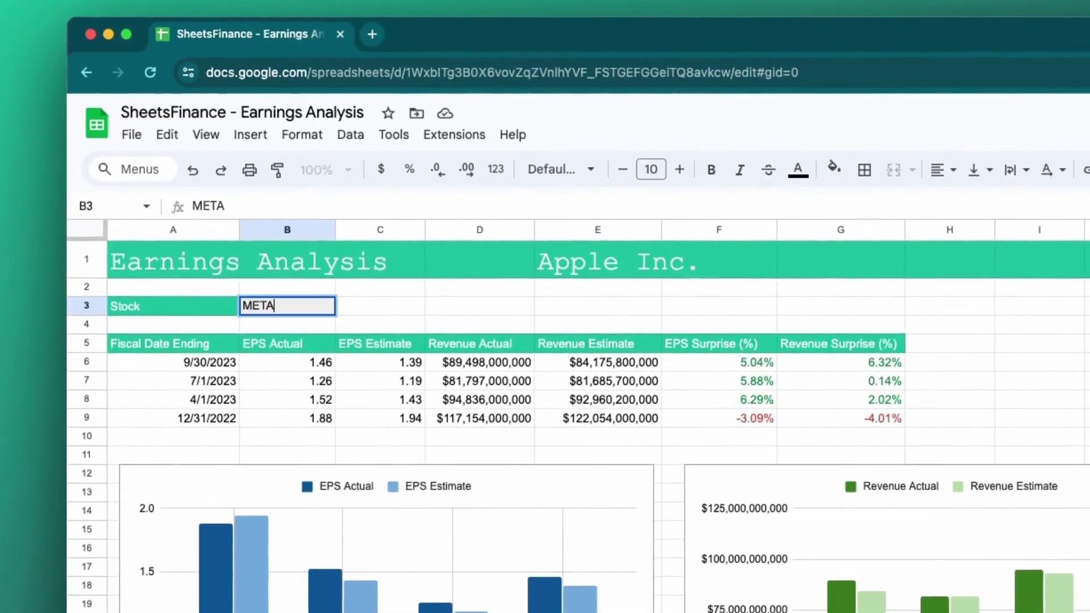
{"action": "key", "text": "Return"}
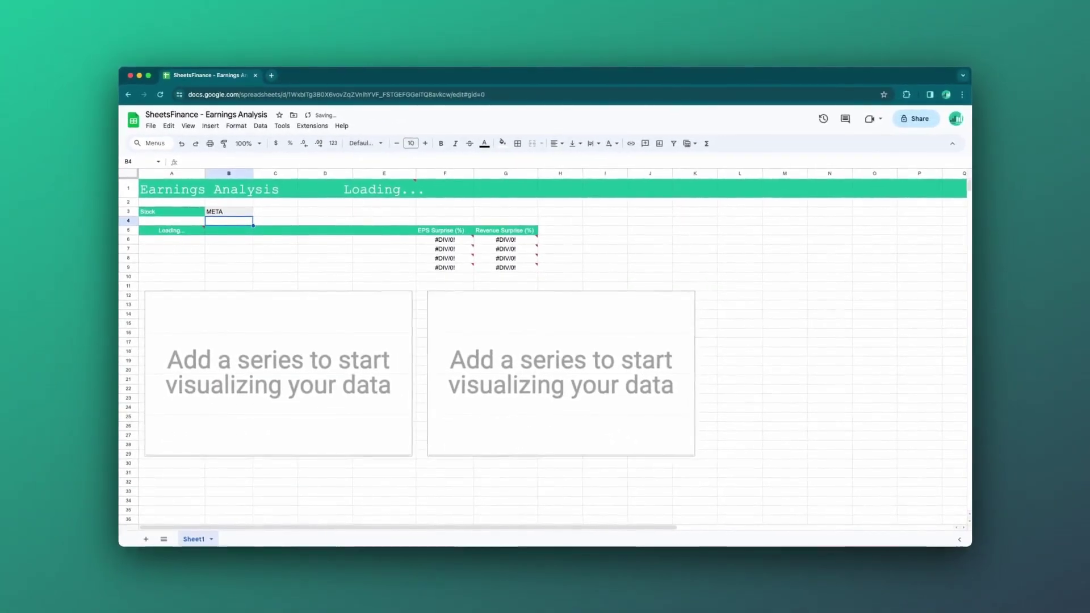
{"action": "left_click", "coordinate": [227, 212]}
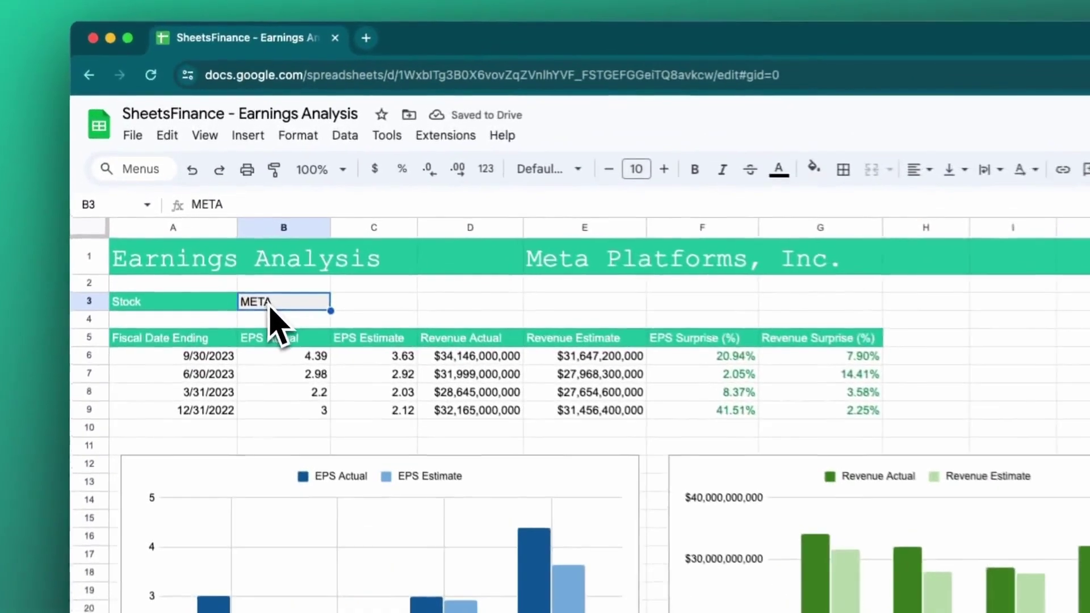
{"action": "type", "text": "K"}
{"action": "key", "text": "Return"}
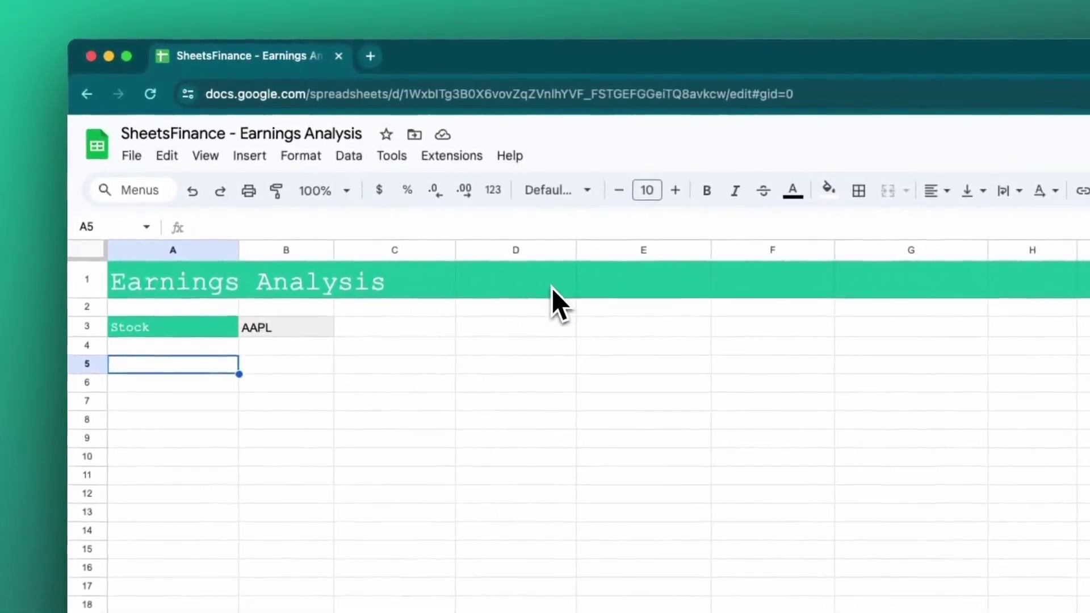
- Enter =SF($B$3, "companyInfo", "name") in D1 to fetch the ticker's company name
{"action": "left_click", "coordinate": [367, 193]}
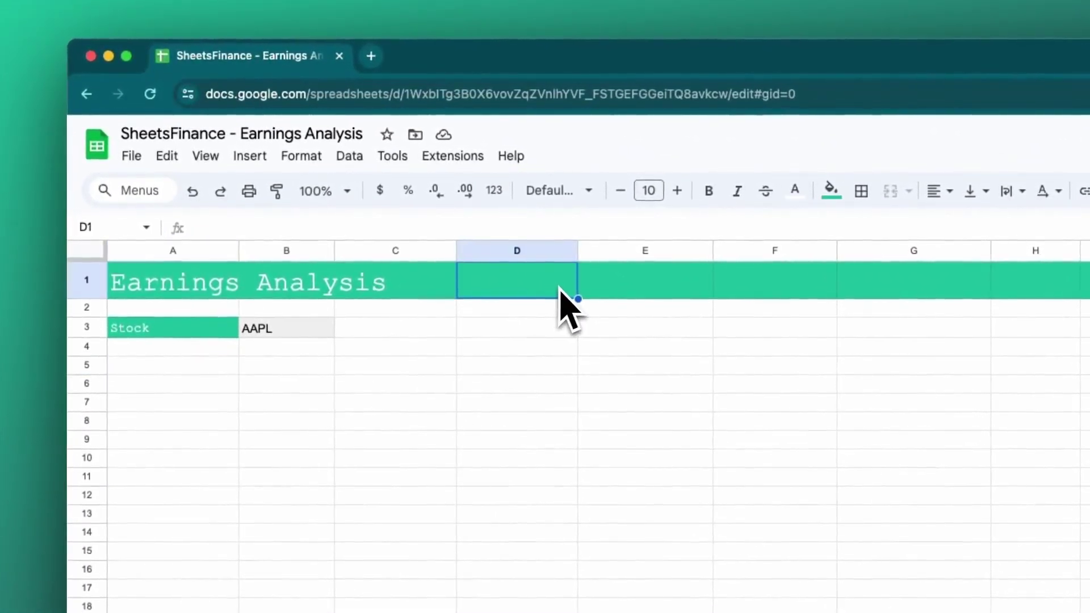
{"action": "type", "text": "=SF"}
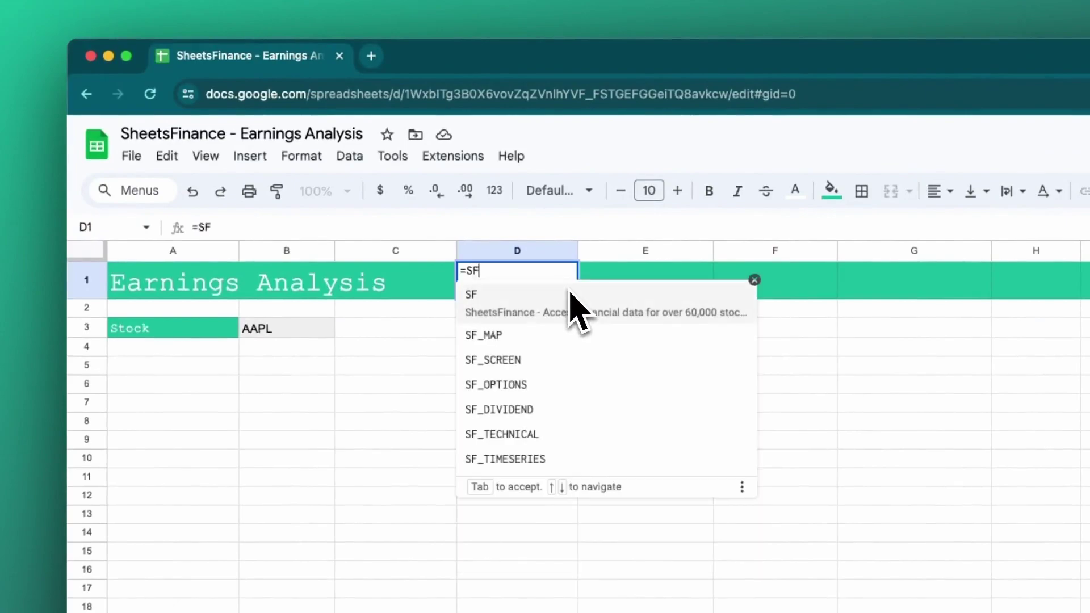
{"action": "type", "text": "("}
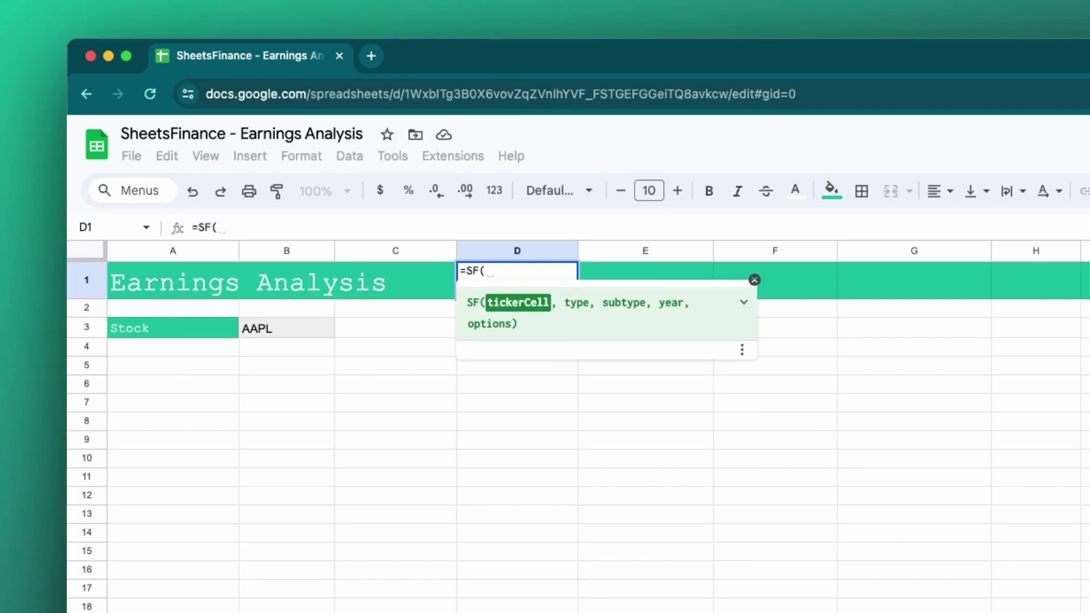
{"action": "left_click", "coordinate": [284, 332]}
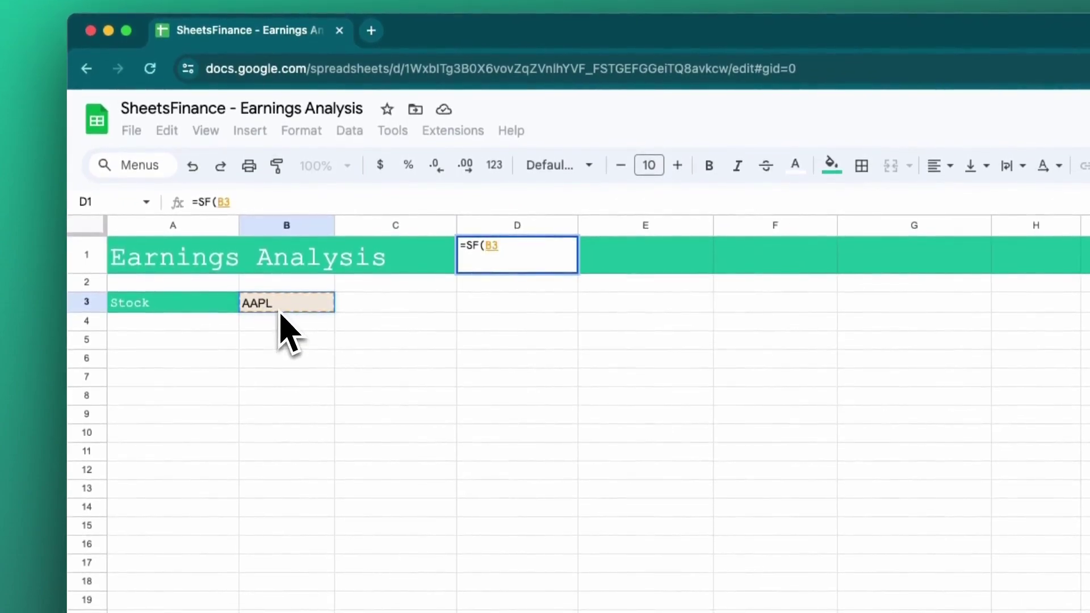
{"action": "key", "text": "F4"}
{"action": "type", "text": ", "}
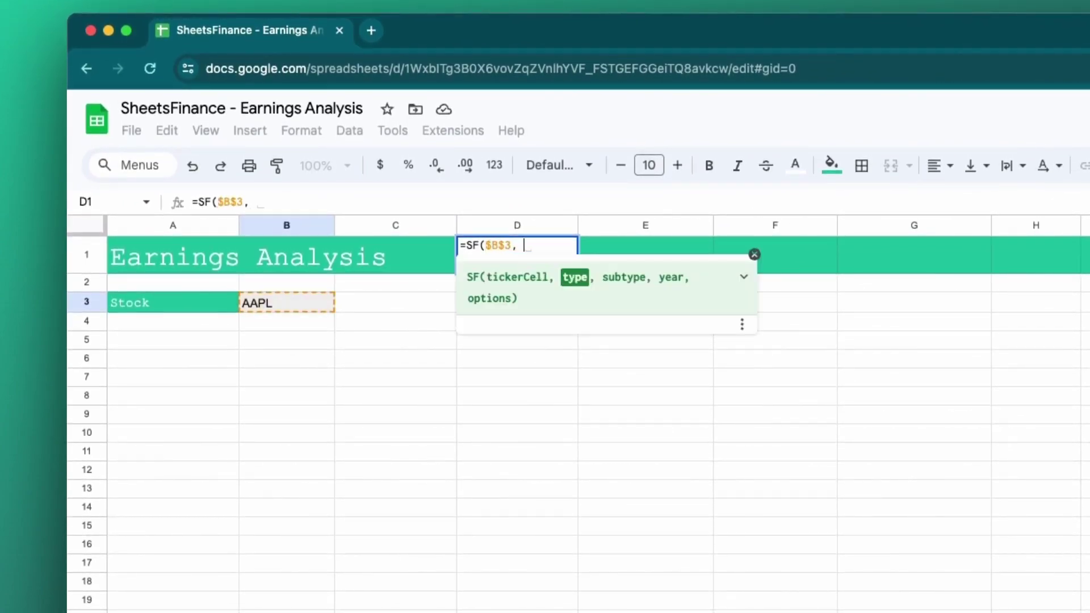
{"action": "type", "text": "\"compa"}
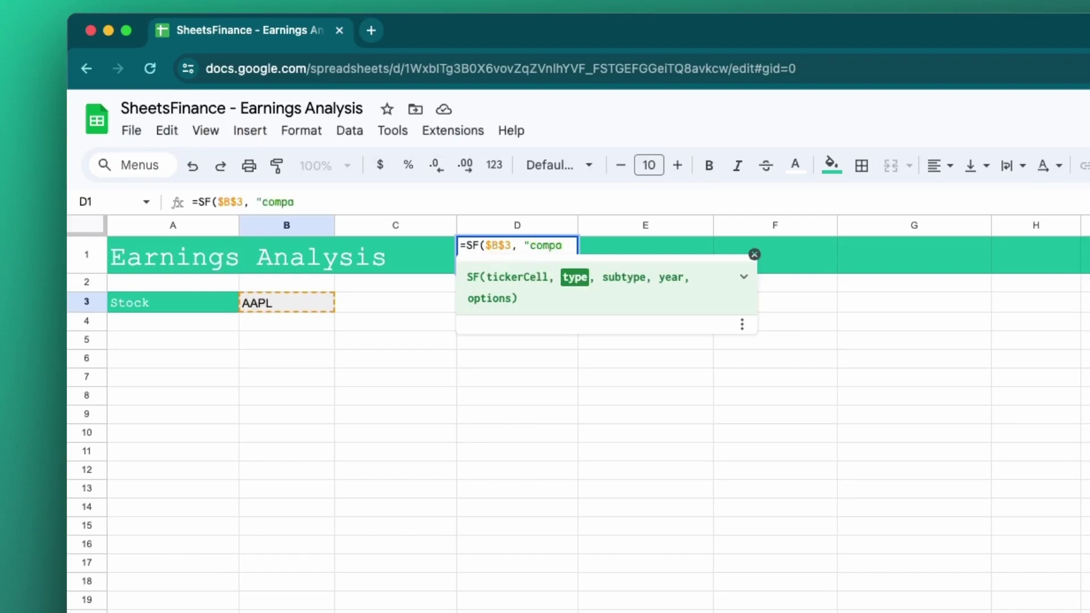
{"action": "type", "text": "nyInfo\", \"name\")"}
{"action": "key", "text": "Return"}
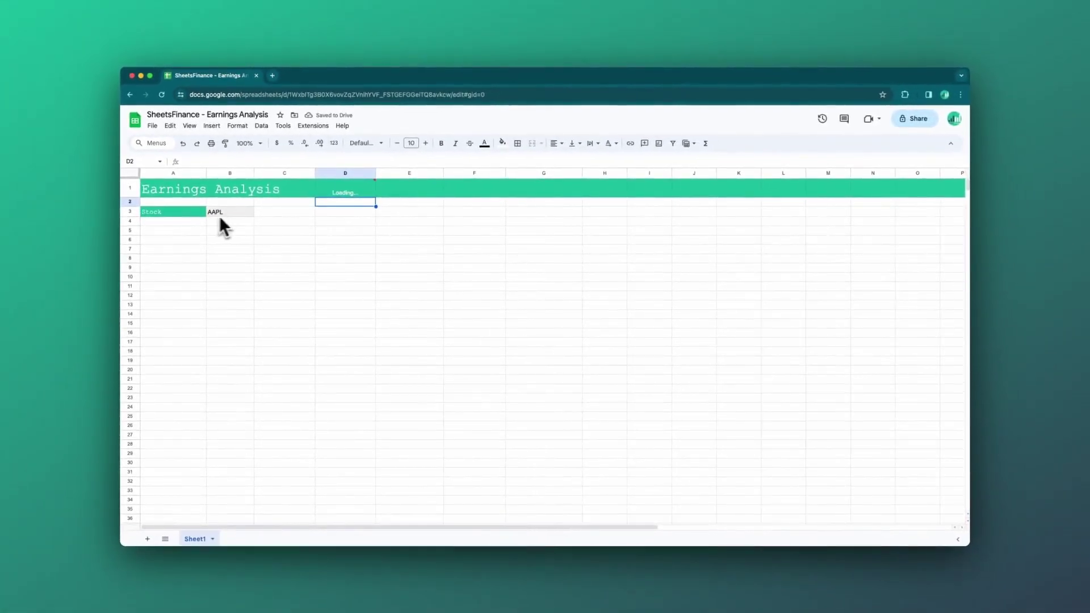
- Copy the Earnings Analysis title formatting from A1 onto D1 with Paint format
{"action": "left_click", "coordinate": [339, 191]}
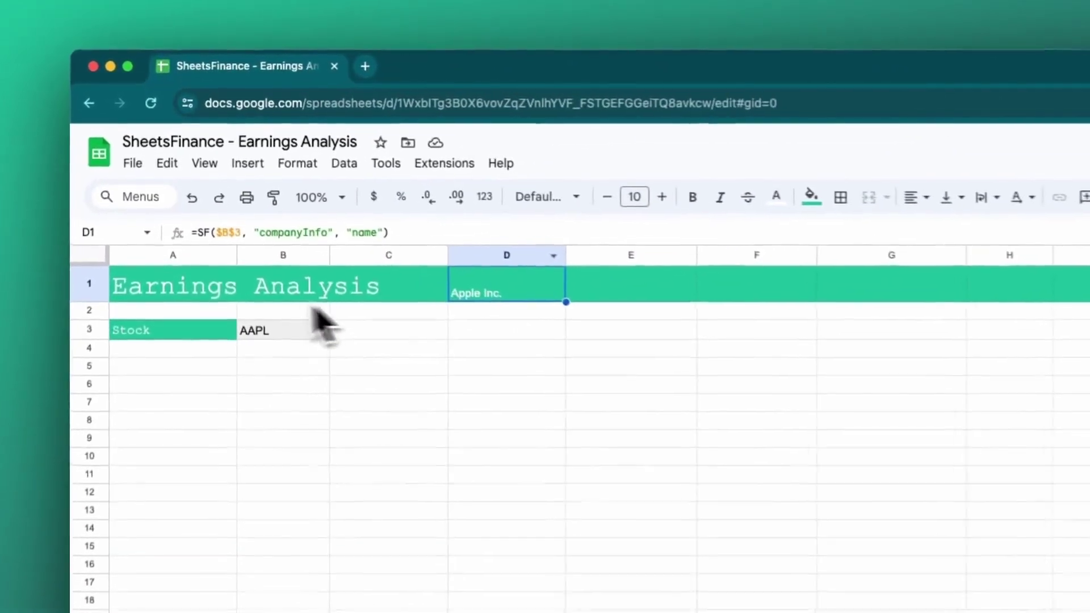
{"action": "left_click", "coordinate": [179, 190]}
{"action": "left_click", "coordinate": [226, 143]}
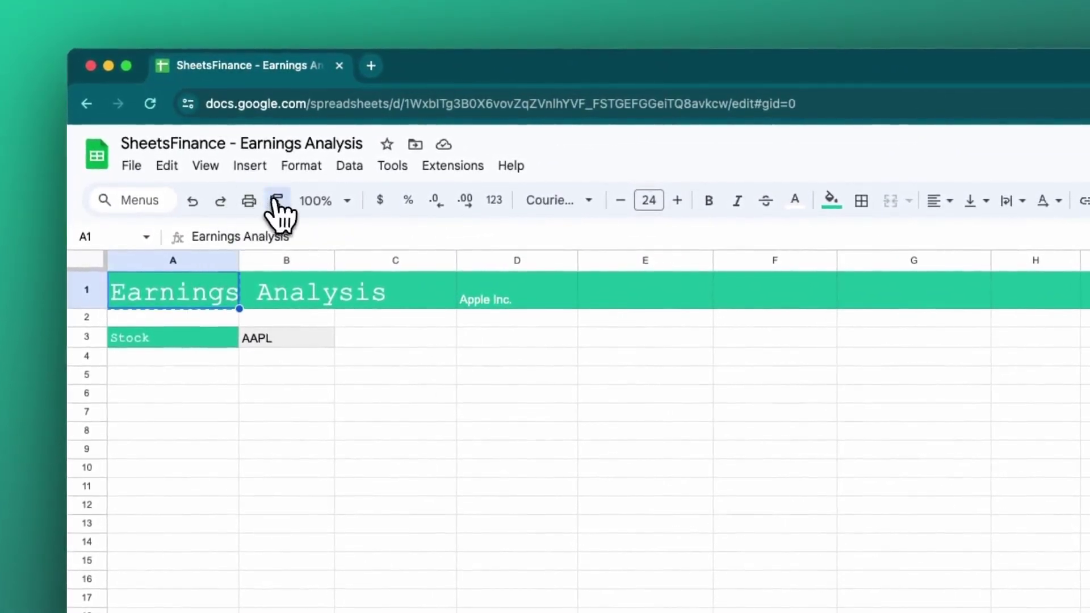
{"action": "left_click", "coordinate": [488, 299]}
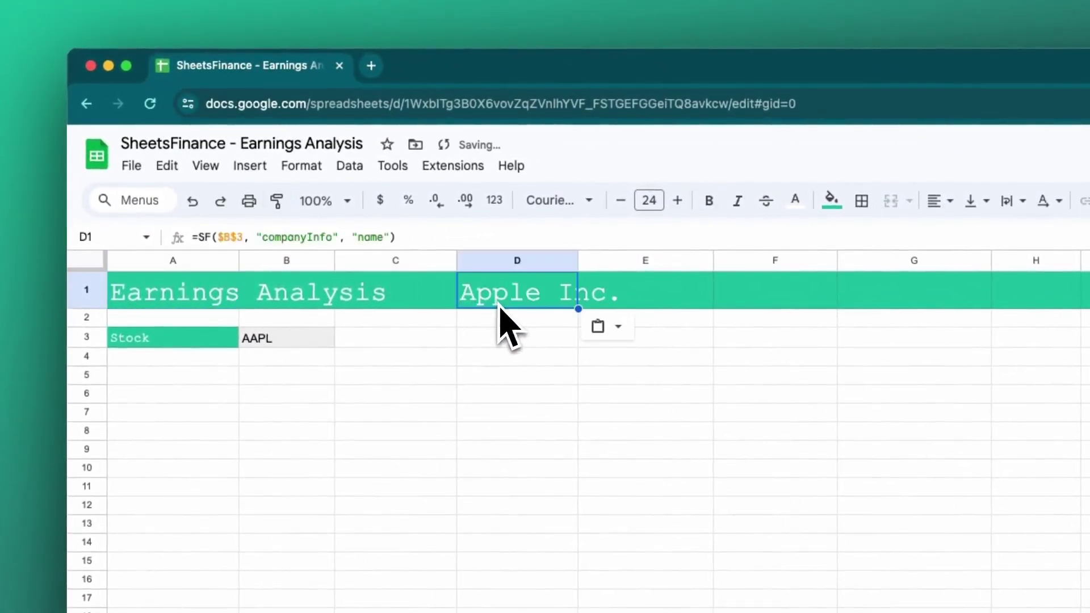
{"action": "left_click", "coordinate": [363, 430]}
- Test D1 by setting the B3 ticker to V, then NKE, then AAPL
{"action": "left_click", "coordinate": [274, 343]}
{"action": "type", "text": "V"}
{"action": "key", "text": "Return"}
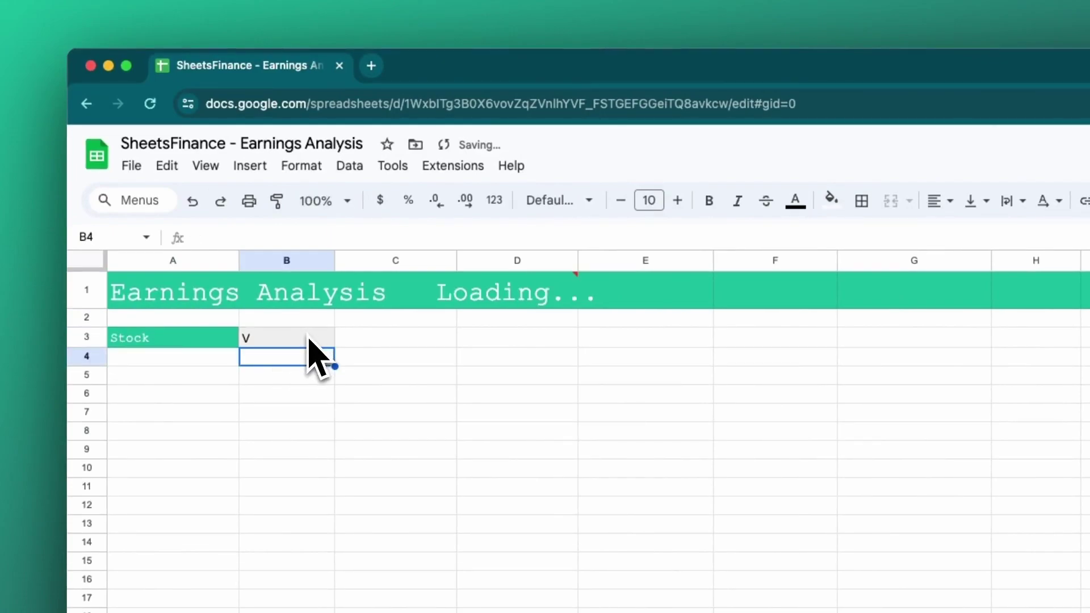
{"action": "left_click", "coordinate": [298, 342]}
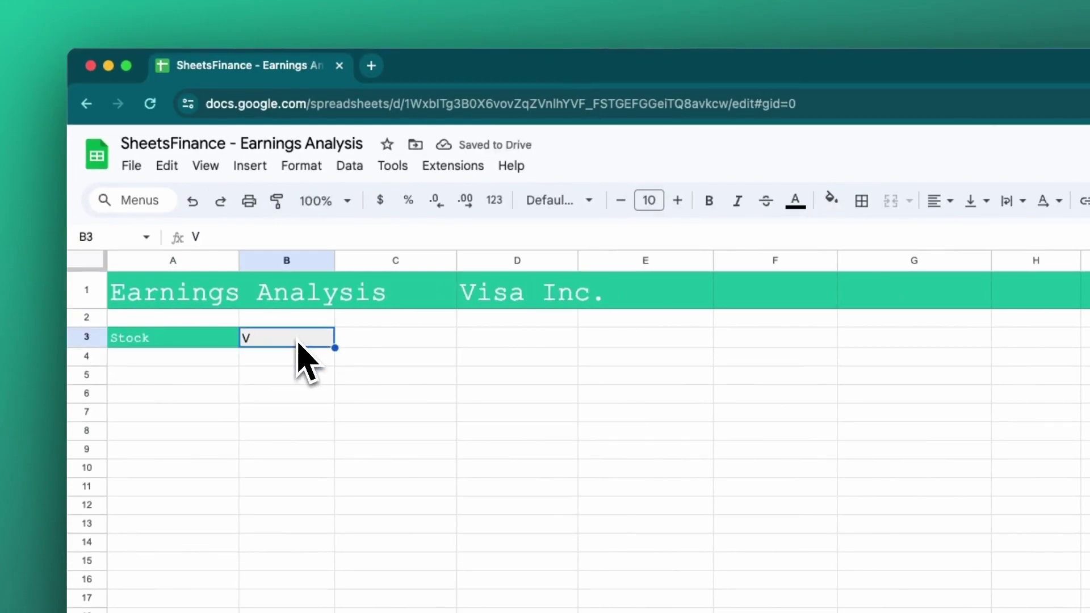
{"action": "type", "text": "NKE"}
{"action": "key", "text": "Return"}
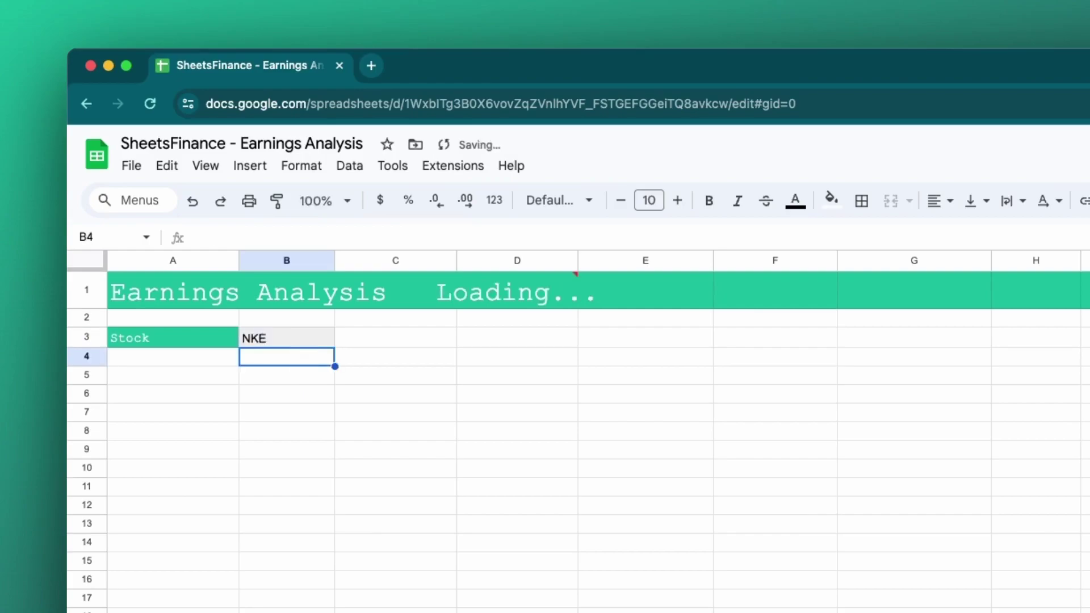
{"action": "left_click", "coordinate": [276, 342]}
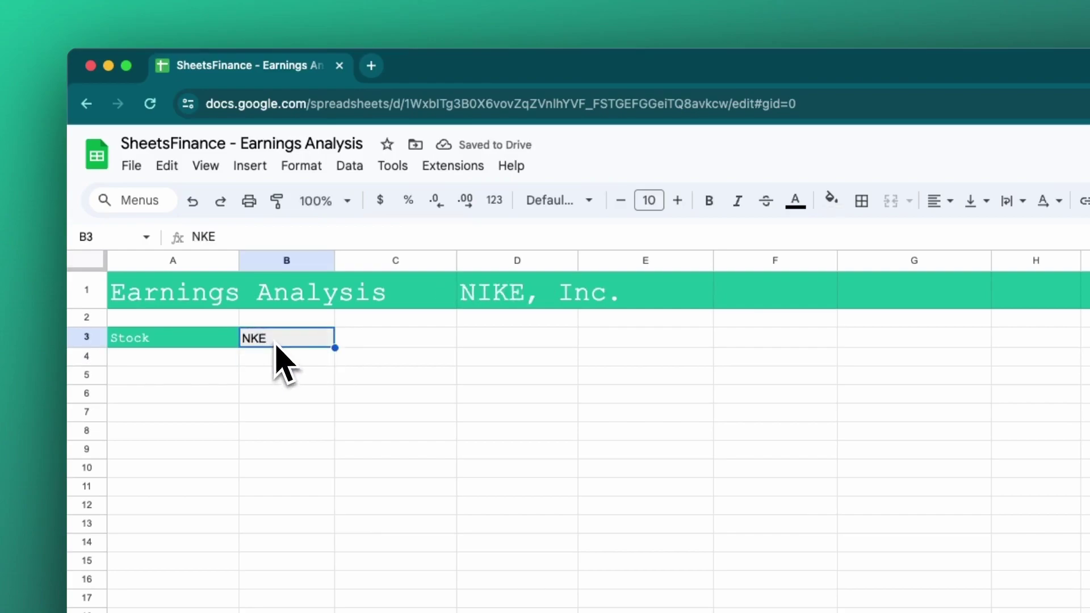
{"action": "type", "text": "AAPL"}
{"action": "key", "text": "Return"}
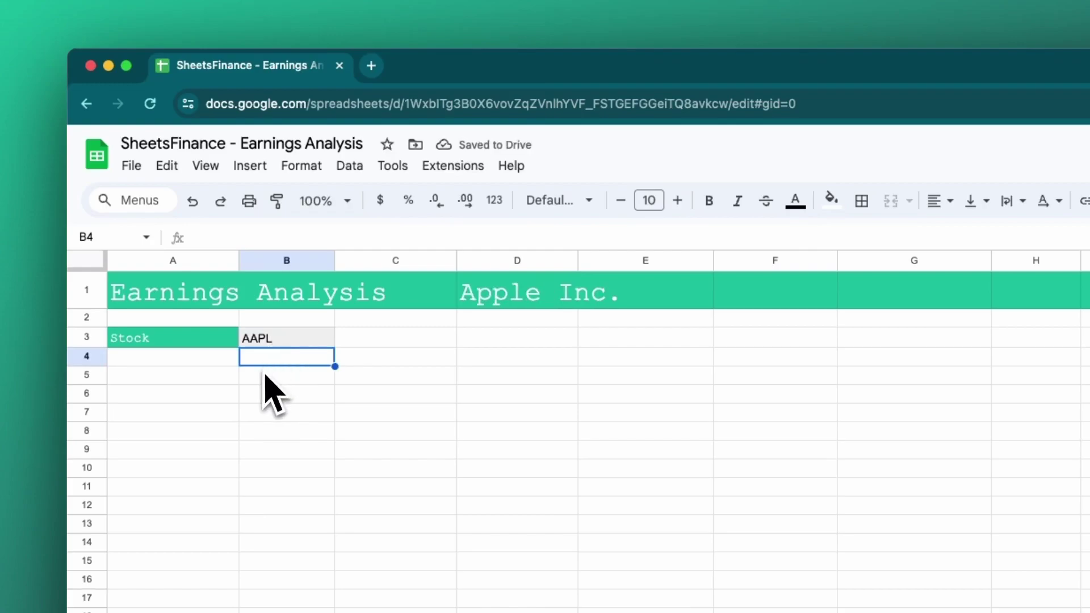
{"action": "left_click", "coordinate": [212, 381]}
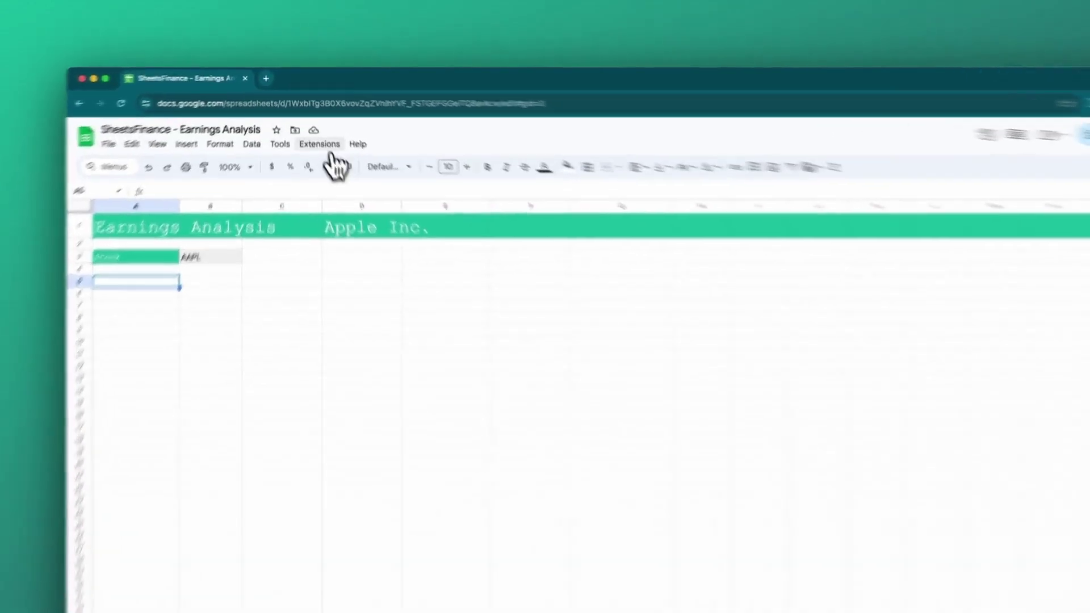
- In the SheetsFinance function builder, query cell B3 for Earnings data
{"action": "left_click", "coordinate": [312, 126]}
{"action": "mouse_move", "coordinate": [384, 359]}
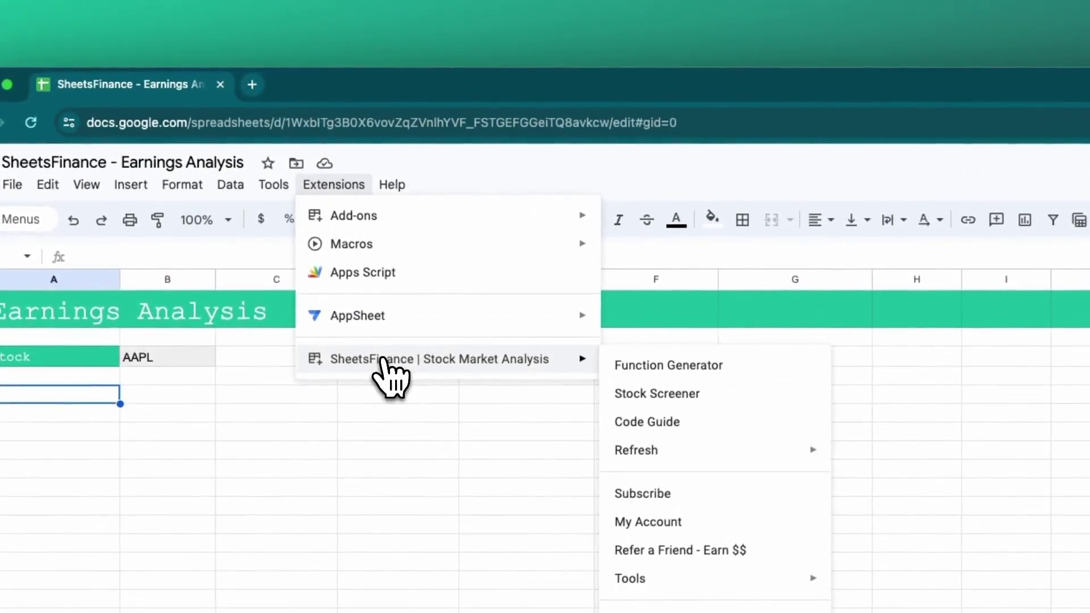
{"action": "left_click", "coordinate": [675, 367]}
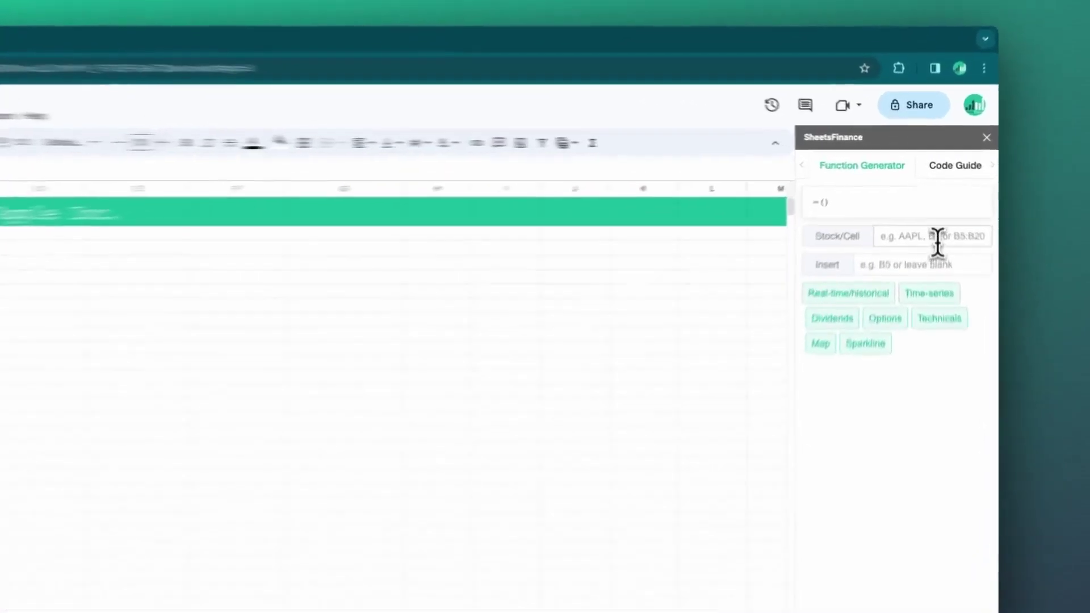
{"action": "left_click", "coordinate": [937, 240]}
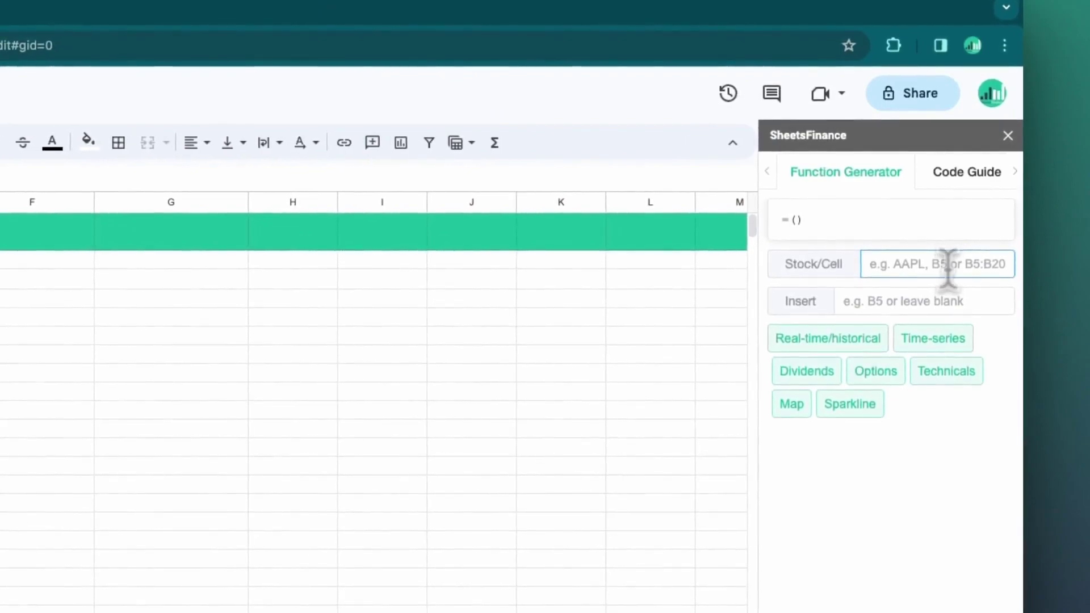
{"action": "type", "text": "B3"}
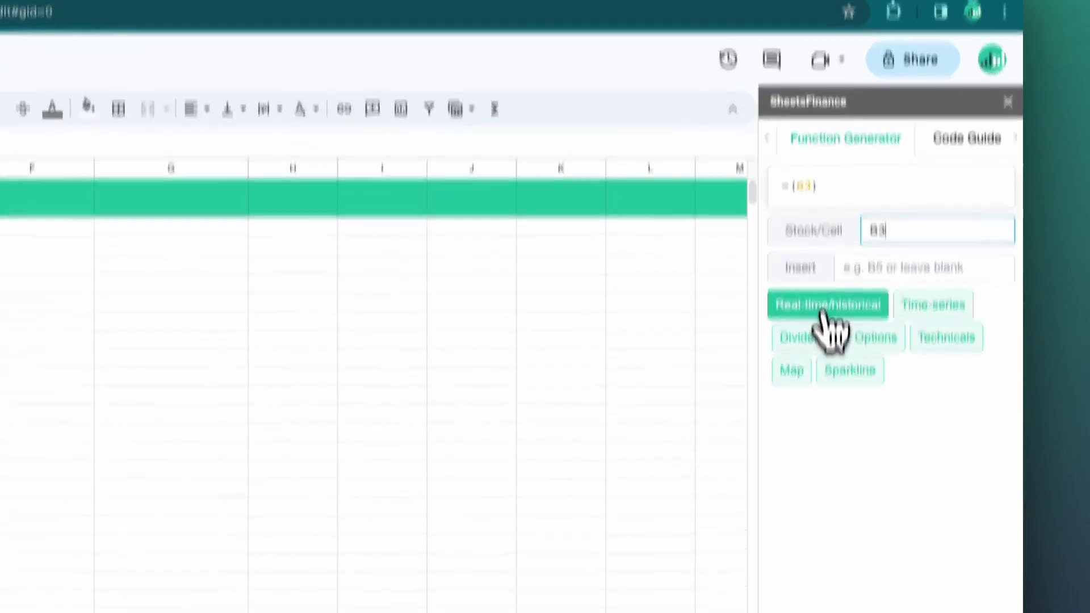
{"action": "left_click", "coordinate": [826, 301]}
{"action": "left_click", "coordinate": [831, 376]}
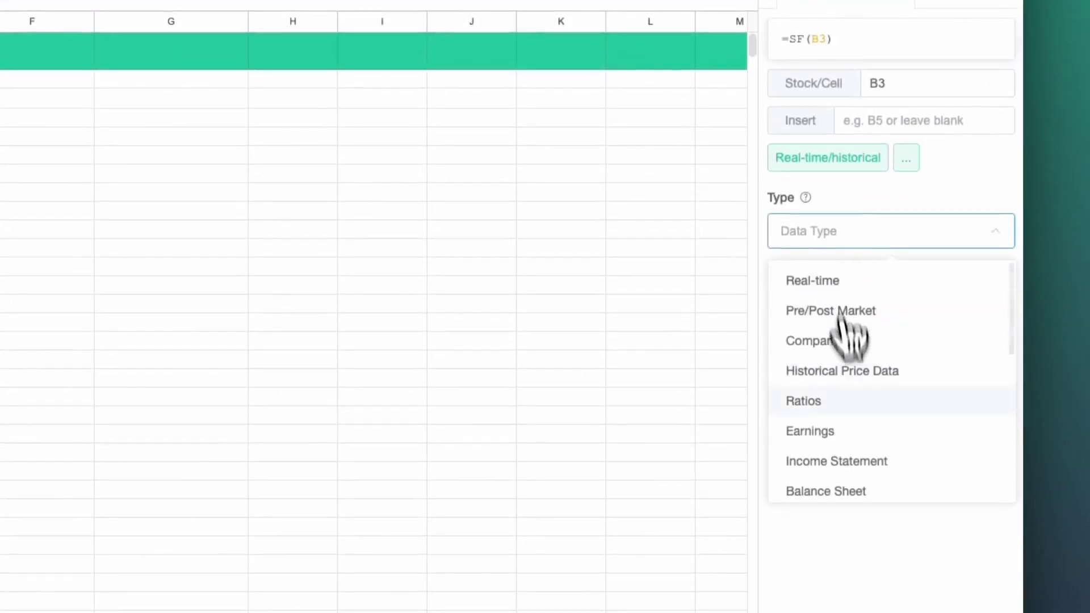
{"action": "left_click", "coordinate": [844, 434]}
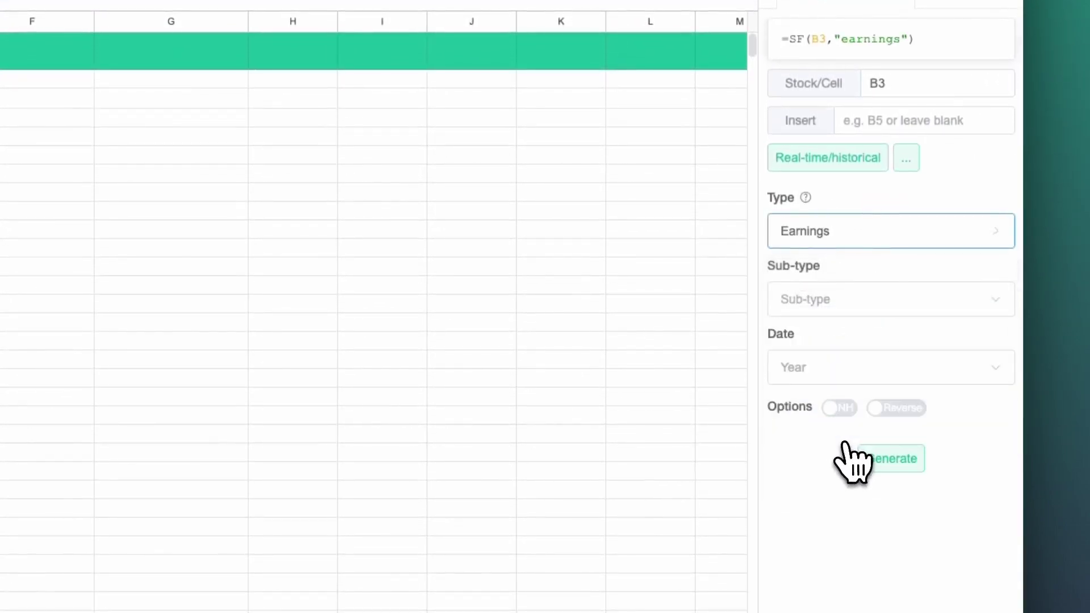
- Select sub-types Fiscal Date Ending, EPS Actual, EPS Estimate, Revenue and Revenue Estimate
{"action": "left_click", "coordinate": [862, 297]}
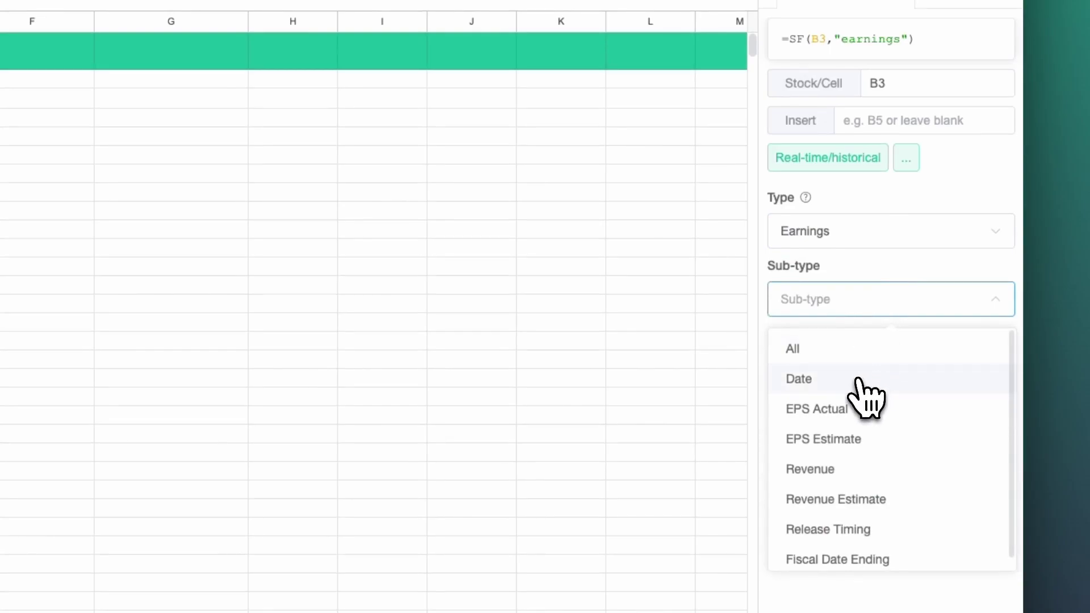
{"action": "left_click", "coordinate": [855, 551]}
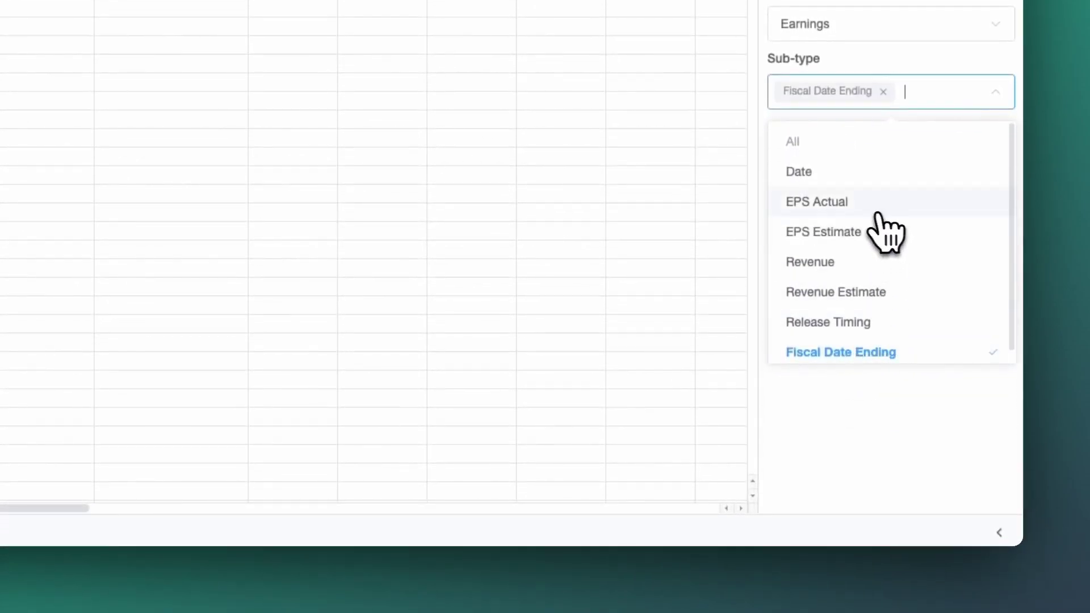
{"action": "left_click", "coordinate": [876, 214]}
{"action": "left_click", "coordinate": [868, 250]}
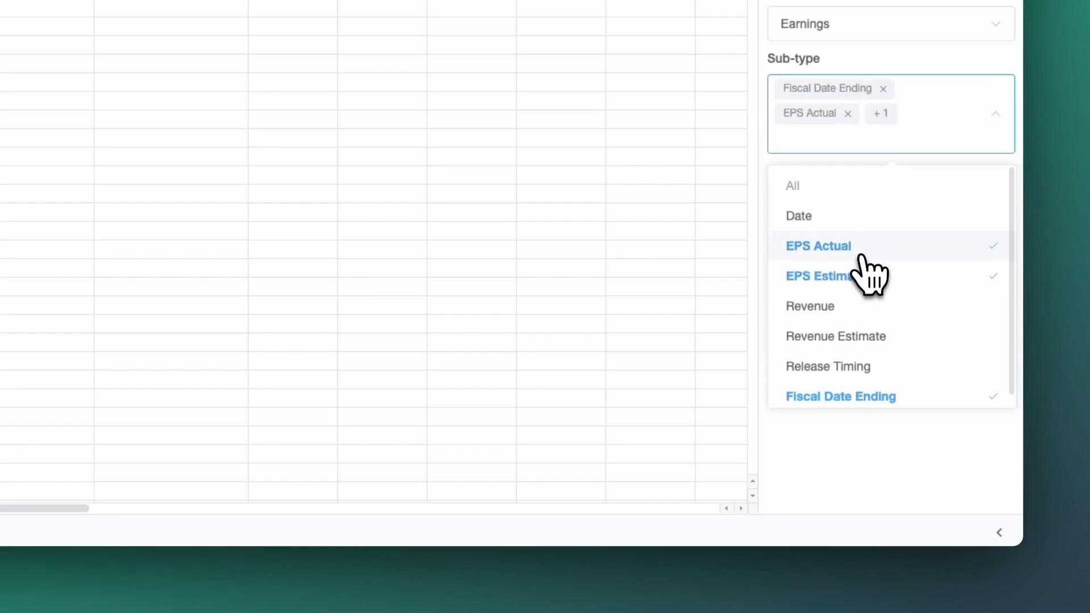
{"action": "left_click", "coordinate": [863, 309]}
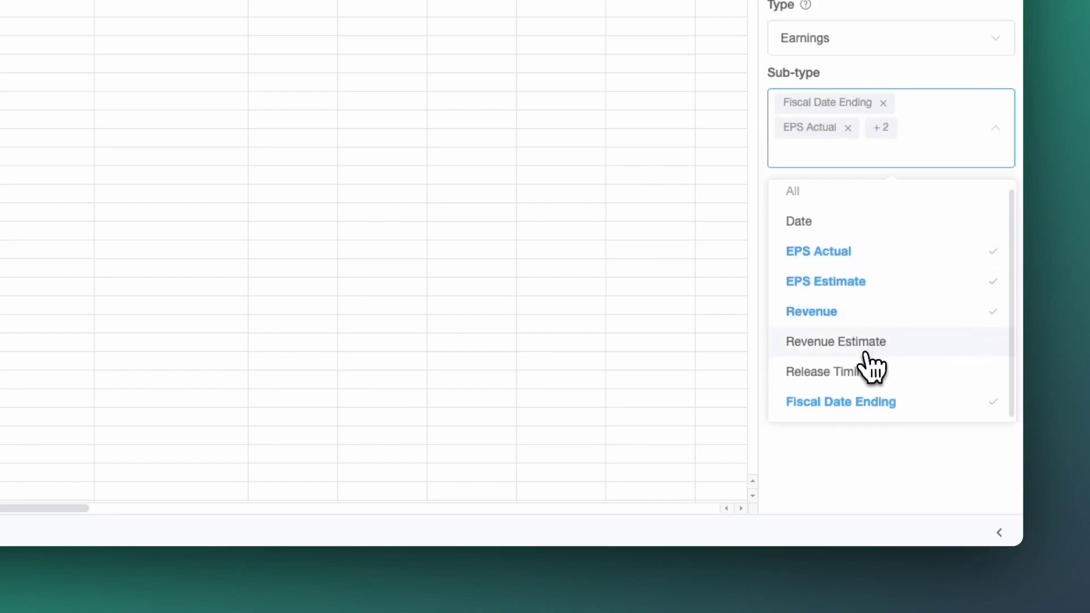
{"action": "left_click", "coordinate": [864, 351]}
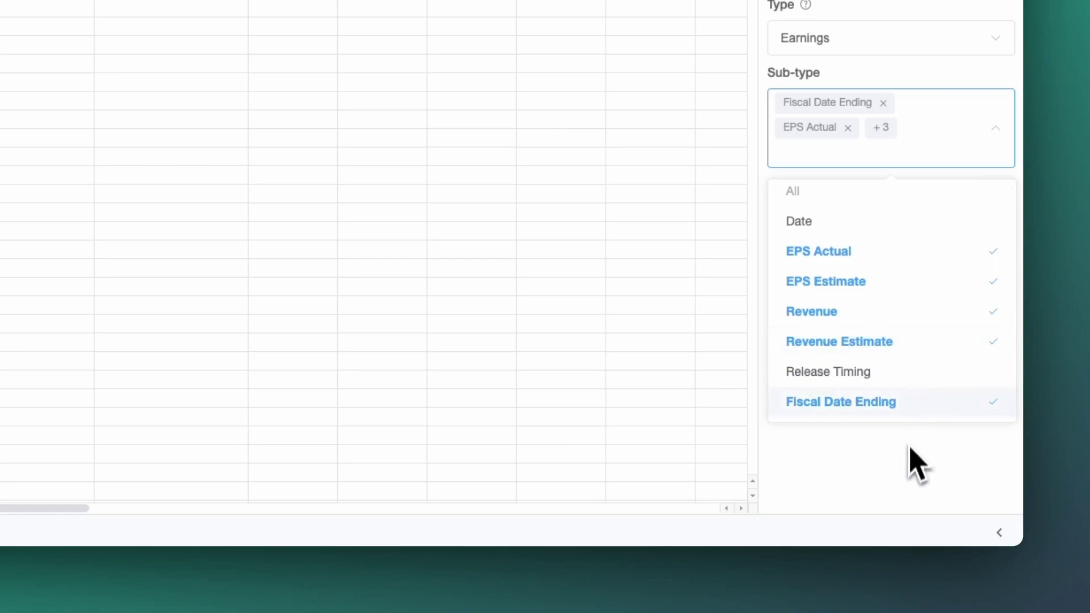
{"action": "left_click", "coordinate": [915, 466]}
- Keep Reverse ordering on and set the date period to ttm
{"action": "left_click", "coordinate": [902, 259]}
{"action": "left_click", "coordinate": [900, 262]}
{"action": "left_click", "coordinate": [900, 261]}
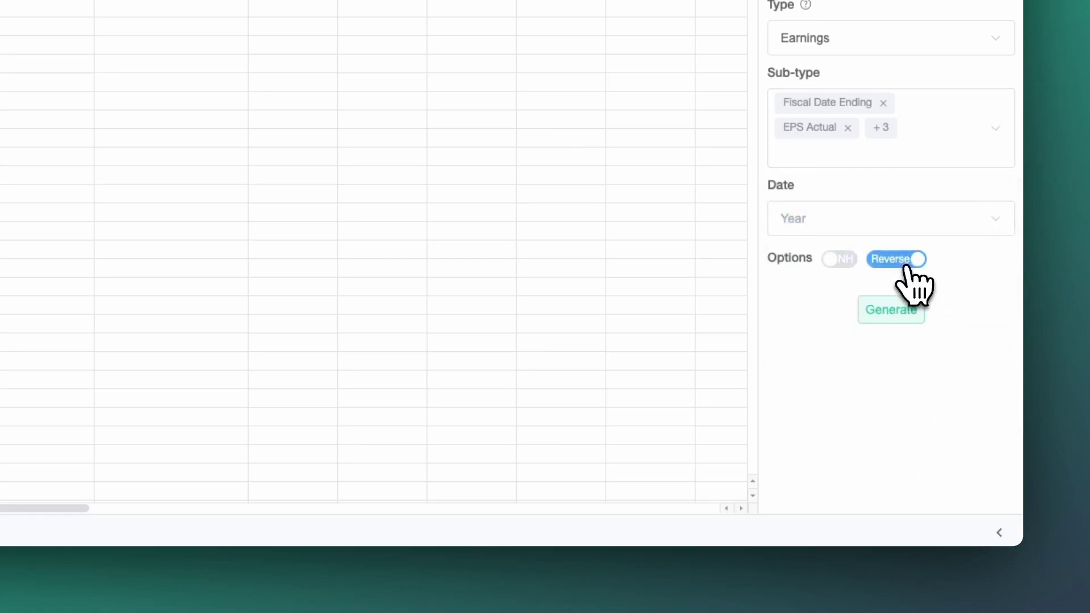
{"action": "left_click", "coordinate": [928, 216]}
{"action": "left_click", "coordinate": [847, 277]}
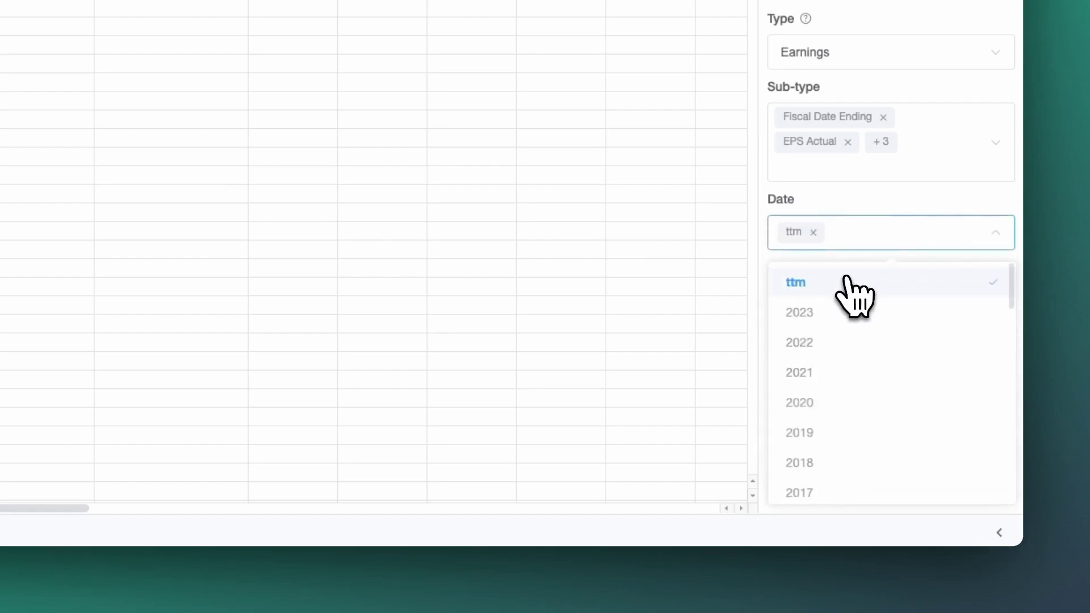
{"action": "left_click", "coordinate": [944, 225]}
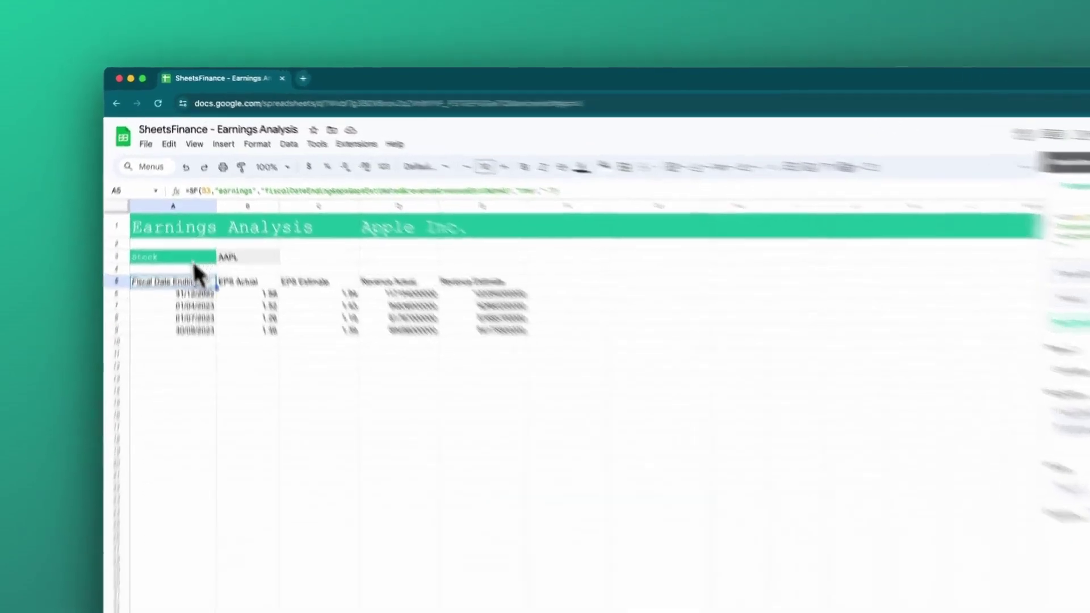
- Apply the green A3 label style to headers A5:E5 and widen column A
{"action": "left_click", "coordinate": [188, 212]}
{"action": "left_click", "coordinate": [225, 143]}
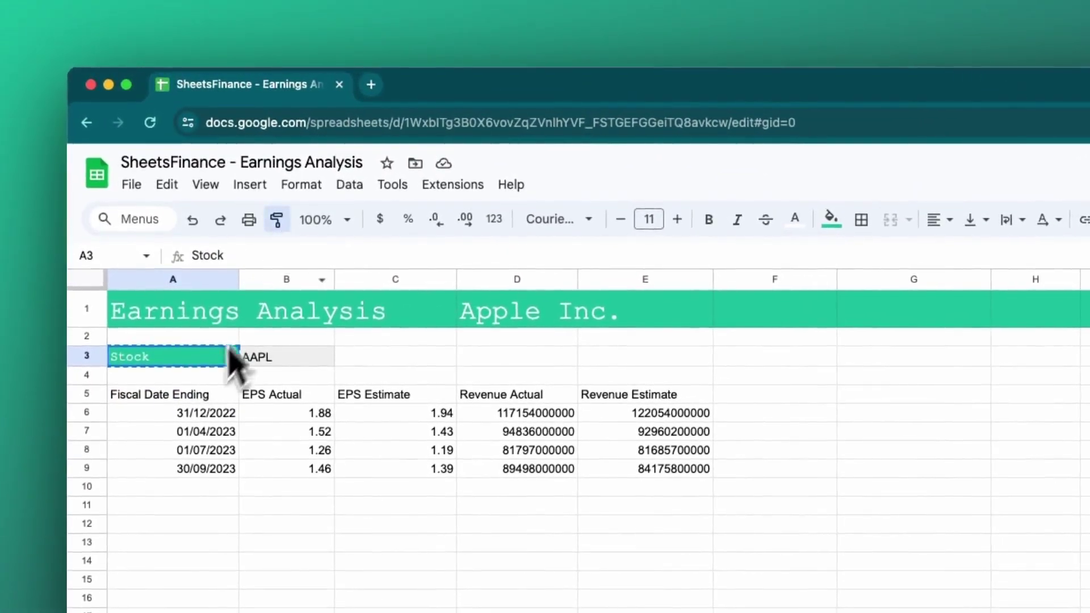
{"action": "left_click_drag", "start_coordinate": [196, 396], "coordinate": [701, 398]}
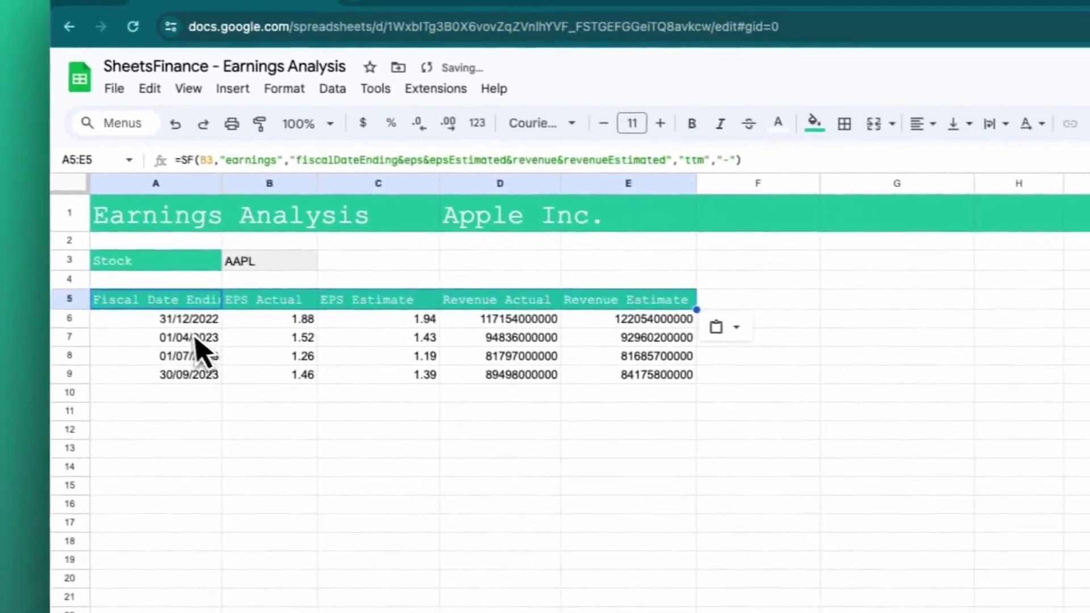
{"action": "left_click", "coordinate": [137, 311]}
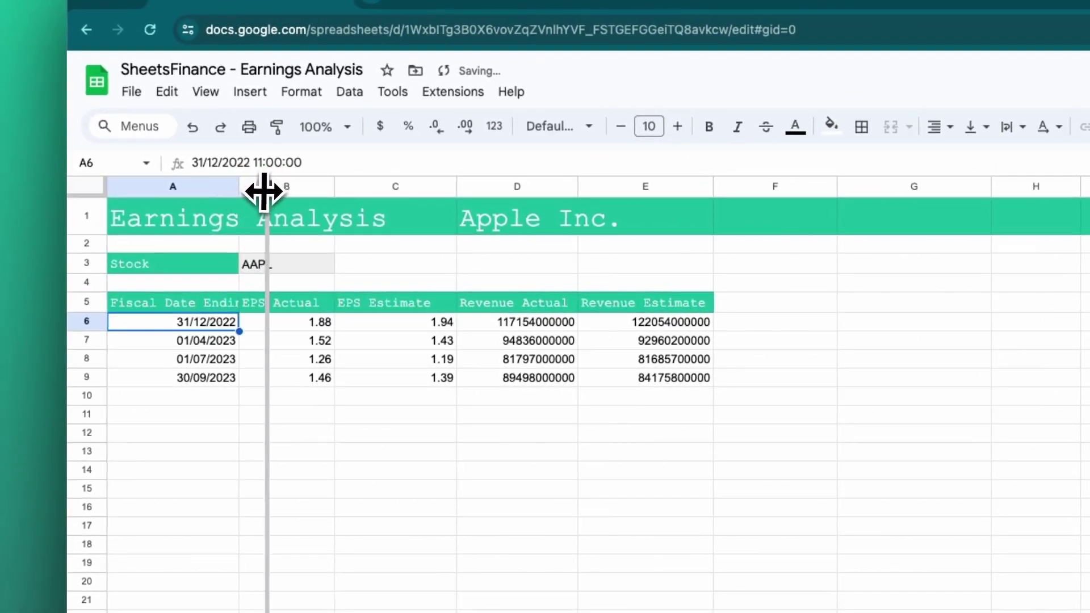
{"action": "left_click_drag", "start_coordinate": [163, 174], "coordinate": [188, 178]}
{"action": "left_click", "coordinate": [389, 525]}
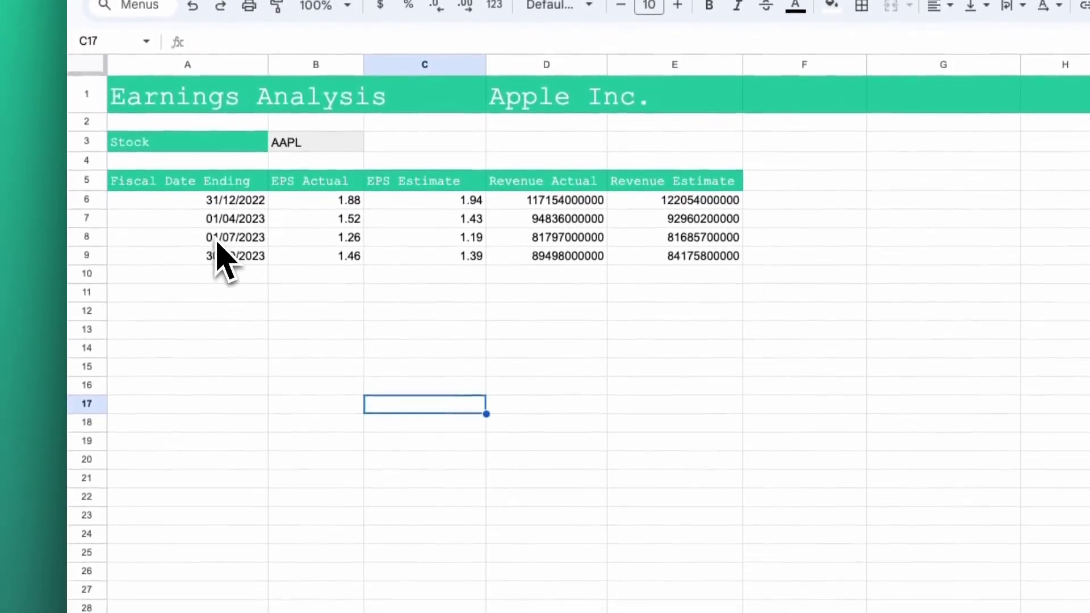
- Format revenues D6:E9 as whole-dollar currency and dates A6:A9 as month-year (Sep-2008)
{"action": "left_click_drag", "start_coordinate": [546, 200], "coordinate": [659, 256]}
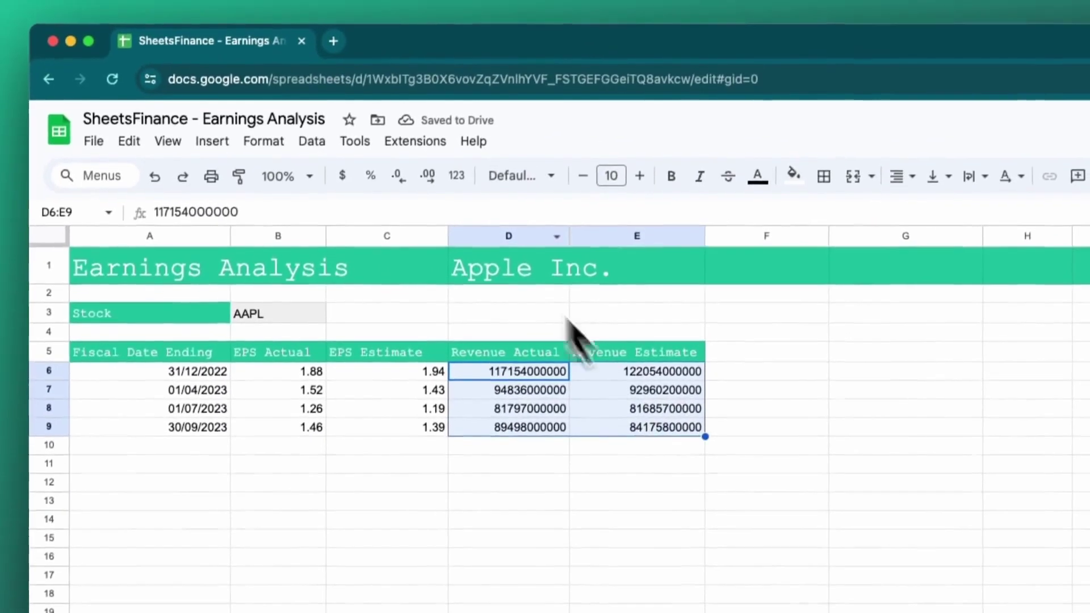
{"action": "left_click", "coordinate": [342, 176]}
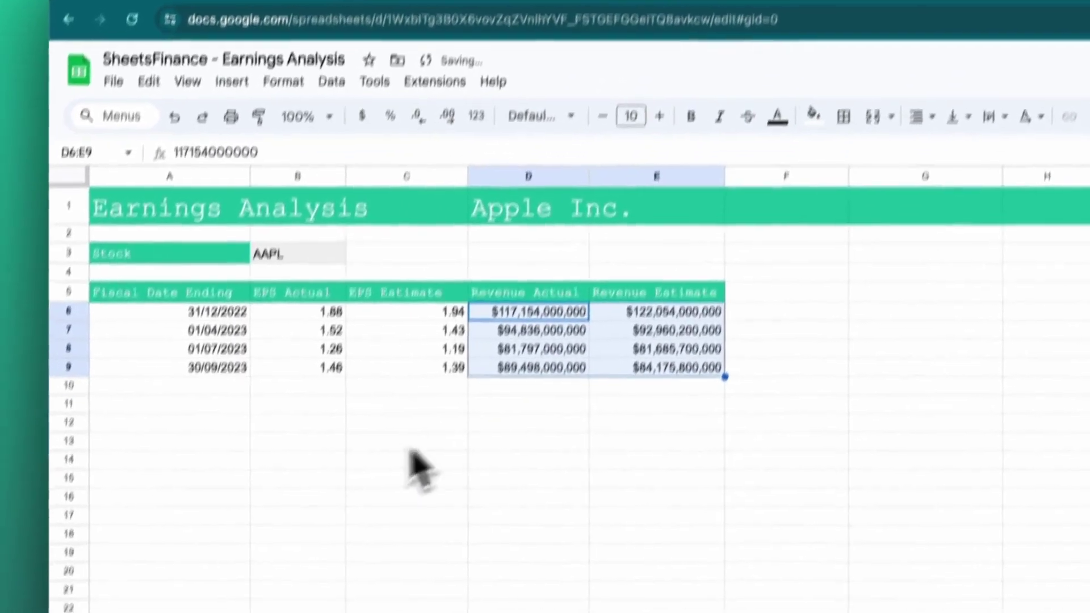
{"action": "left_click", "coordinate": [398, 413]}
{"action": "left_click_drag", "start_coordinate": [188, 376], "coordinate": [167, 386]}
{"action": "left_click_drag", "start_coordinate": [206, 264], "coordinate": [207, 321]}
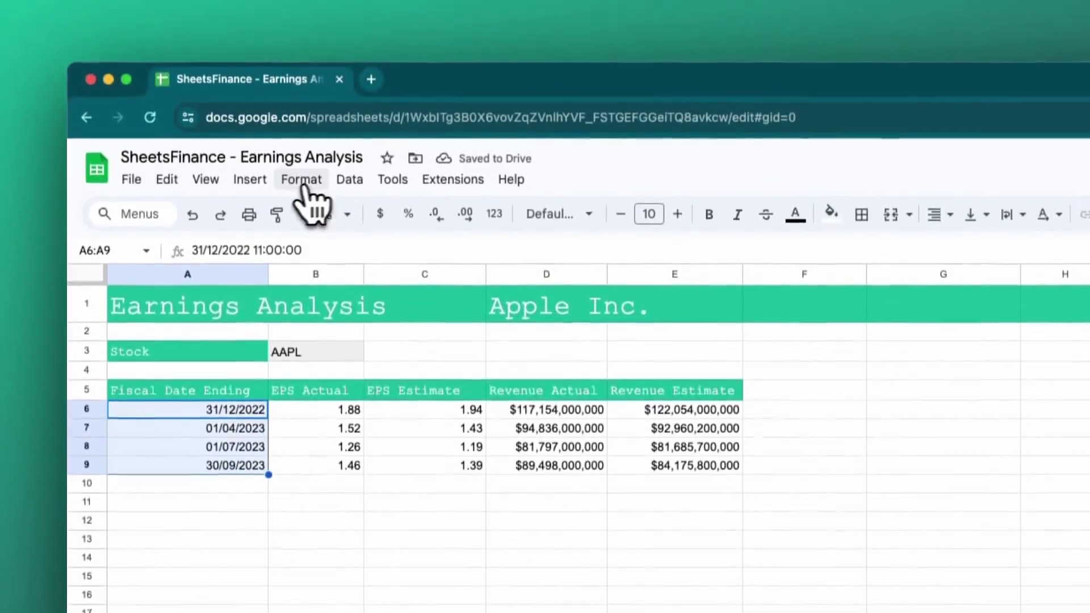
{"action": "left_click", "coordinate": [301, 26]}
{"action": "mouse_move", "coordinate": [379, 248]}
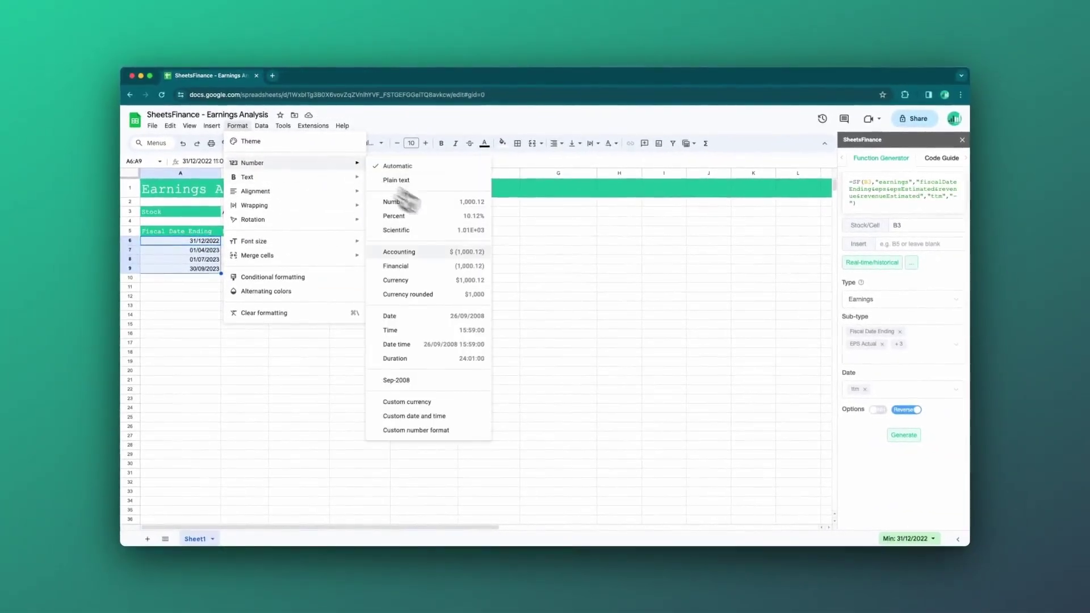
{"action": "left_click", "coordinate": [435, 386]}
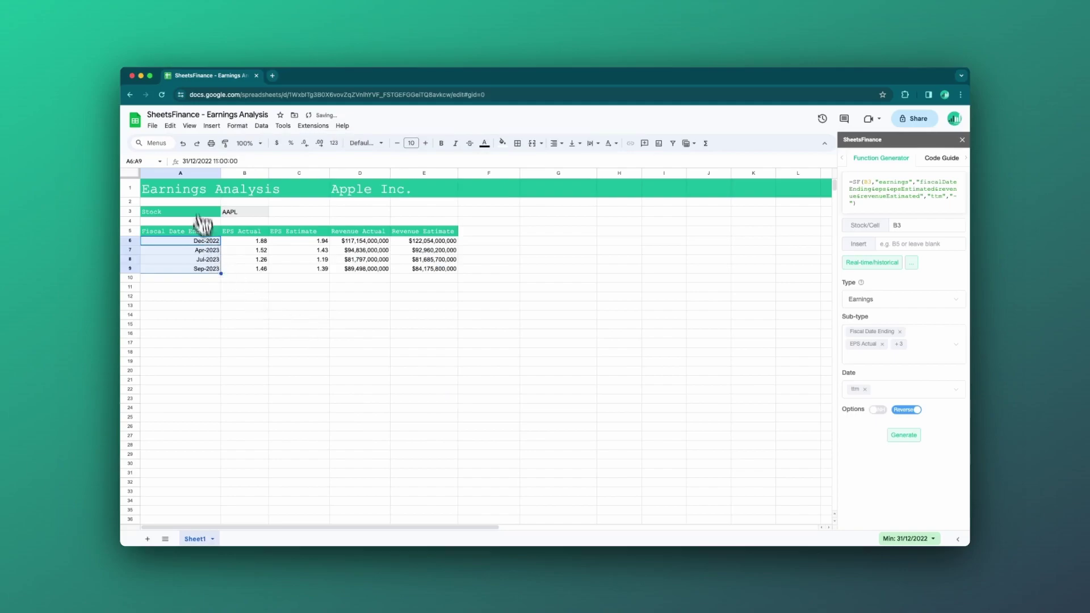
{"action": "left_click_drag", "start_coordinate": [221, 173], "coordinate": [221, 173]}
- Enter headers 'Surprise EPS (%)' in F5 and 'Surprise Revenue (%)' in G5
{"action": "left_click", "coordinate": [489, 234]}
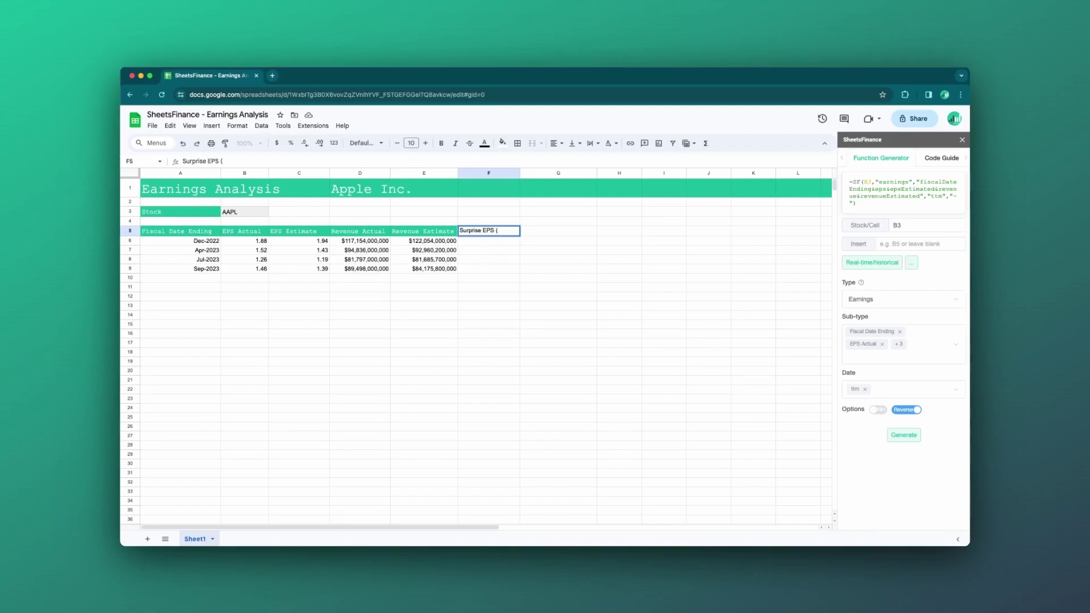
{"action": "type", "text": "Surprise EPS (%)"}
{"action": "key", "text": "Tab"}
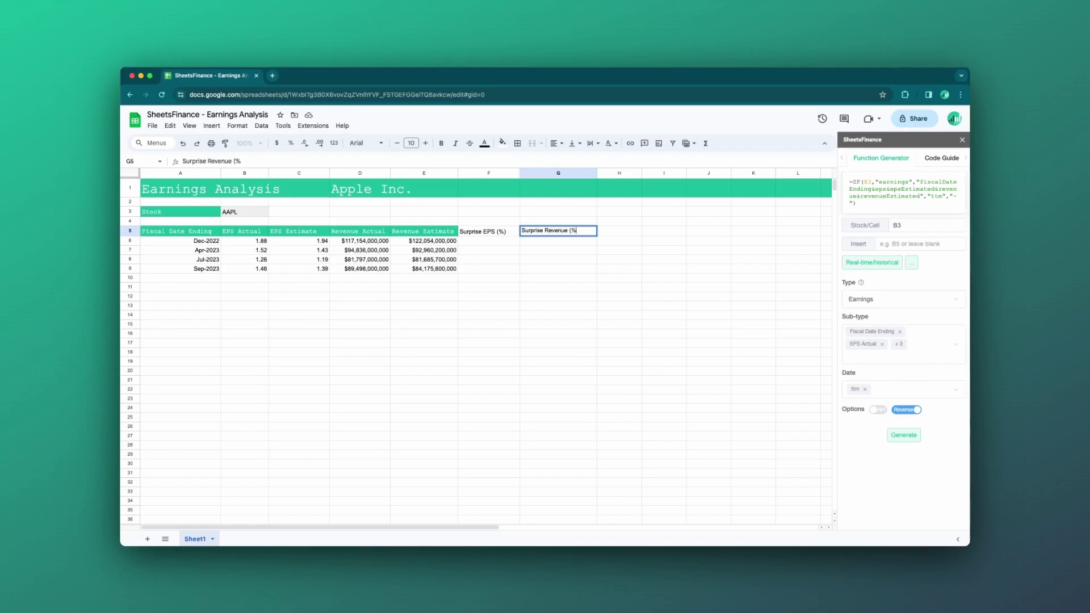
{"action": "type", "text": "Surprise Revenue (%)"}
{"action": "key", "text": "Return"}
- Paste E5's green header format onto F5:G5 and widen columns F and G
{"action": "left_click", "coordinate": [443, 231]}
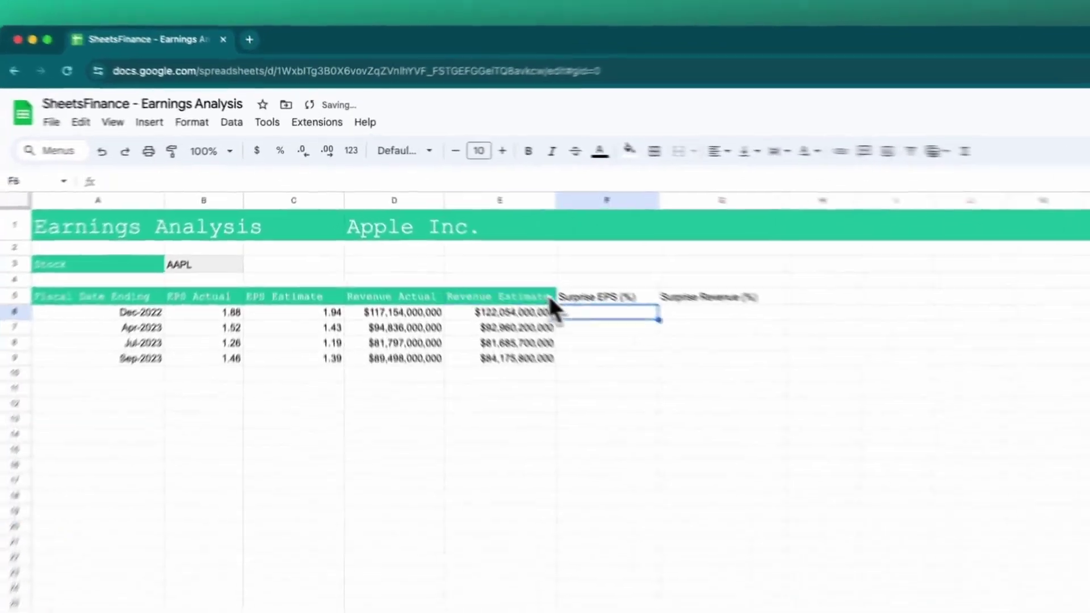
{"action": "key", "text": "ctrl+c"}
{"action": "left_click_drag", "start_coordinate": [488, 232], "coordinate": [568, 227]}
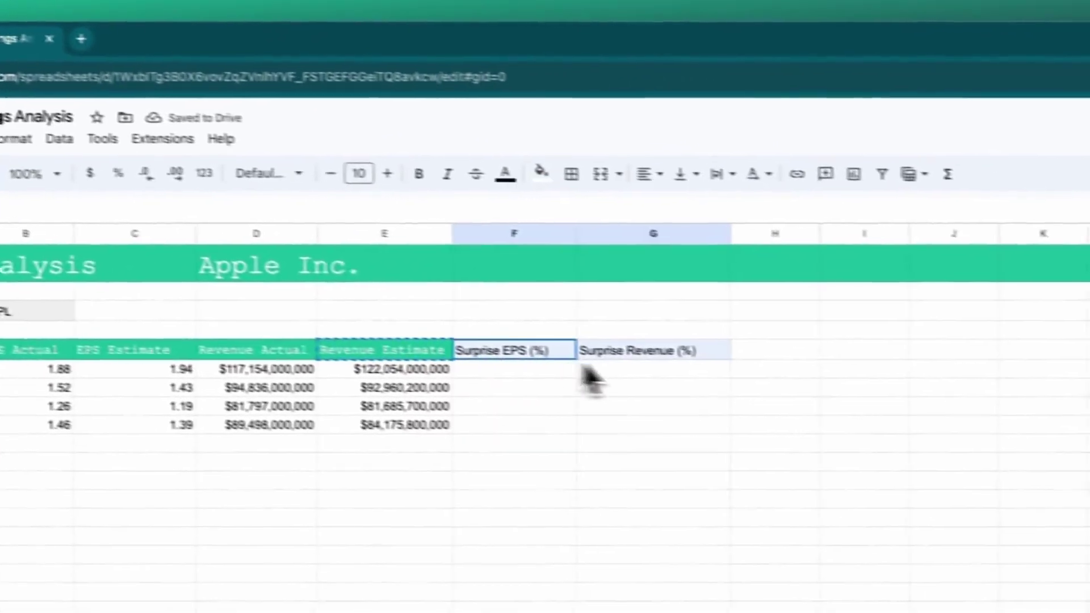
{"action": "key", "text": "ctrl+alt+v"}
{"action": "left_click", "coordinate": [584, 369]}
{"action": "left_click_drag", "start_coordinate": [724, 227], "coordinate": [738, 227]}
- Enter an EPS surprise formula in F6 from actual B6 and estimate C6, minus 1, and fill it down to F9
{"action": "left_click", "coordinate": [494, 363]}
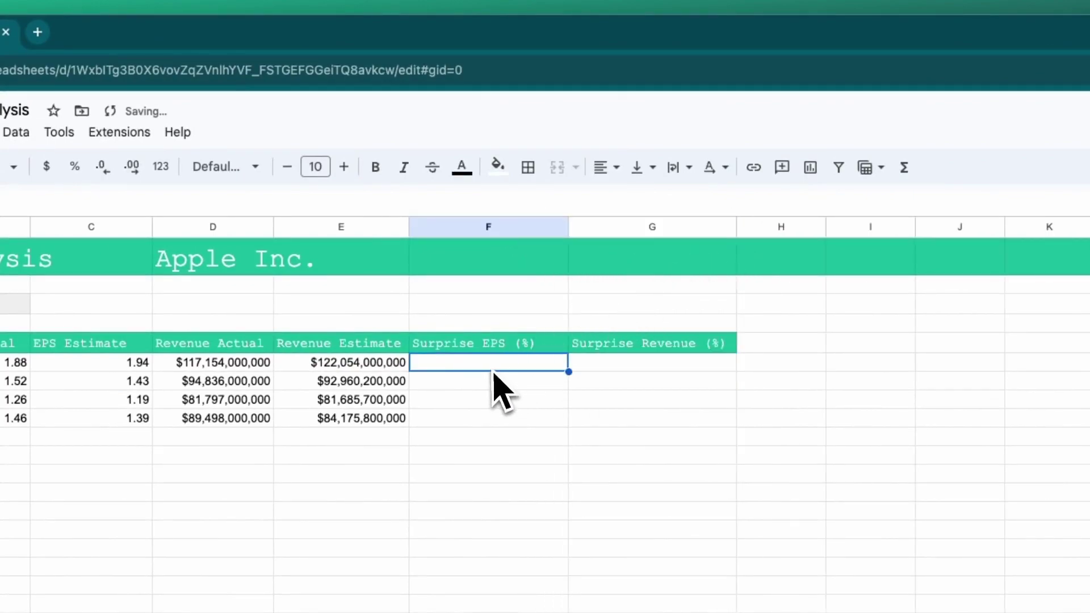
{"action": "type", "text": "="}
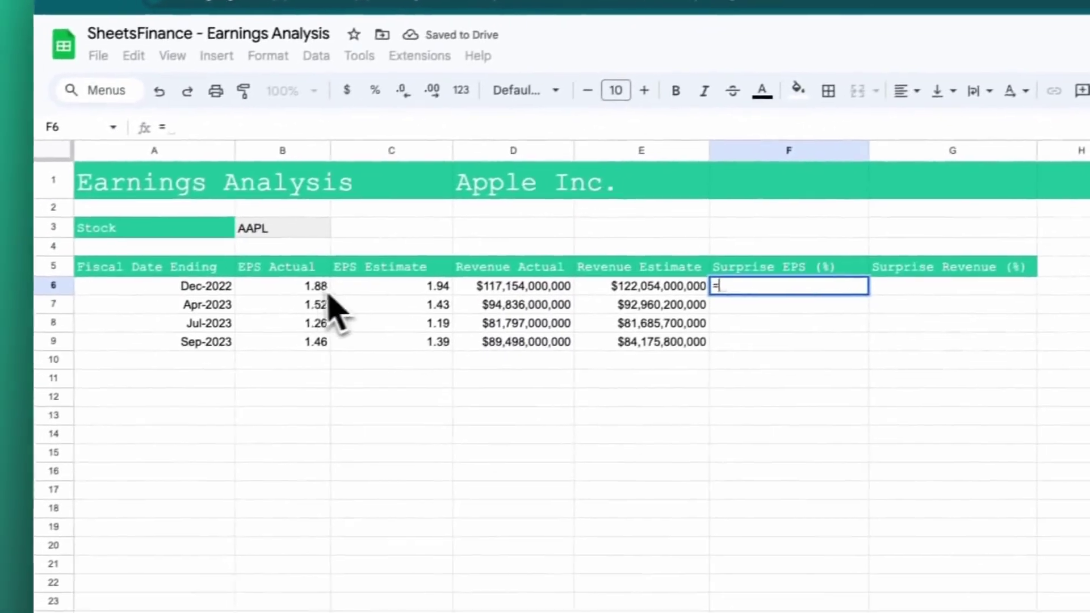
{"action": "left_click", "coordinate": [17, 363]}
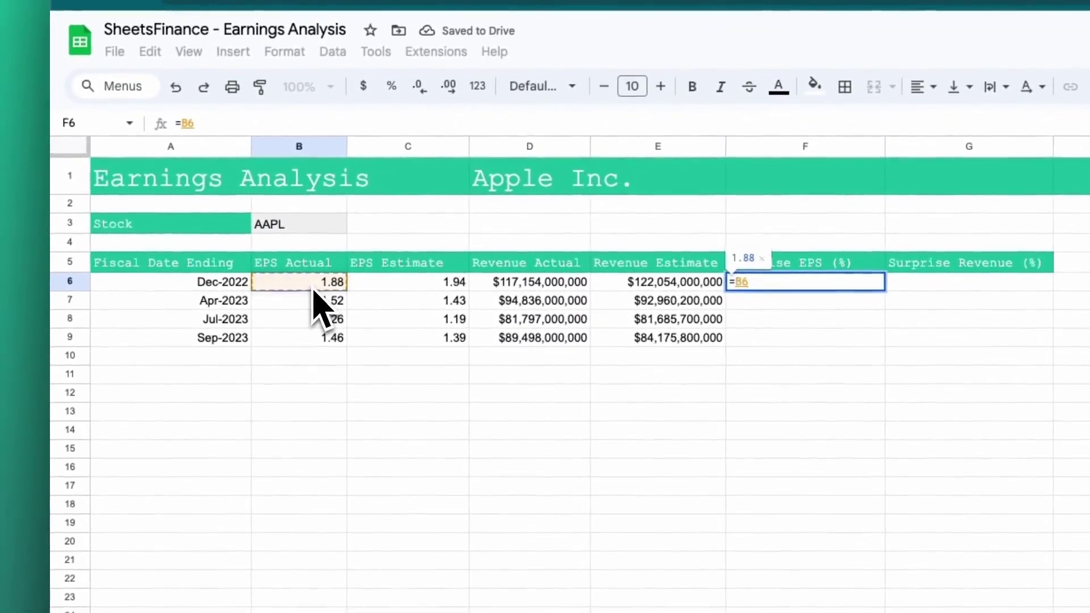
{"action": "type", "text": "-"}
{"action": "left_click", "coordinate": [422, 286]}
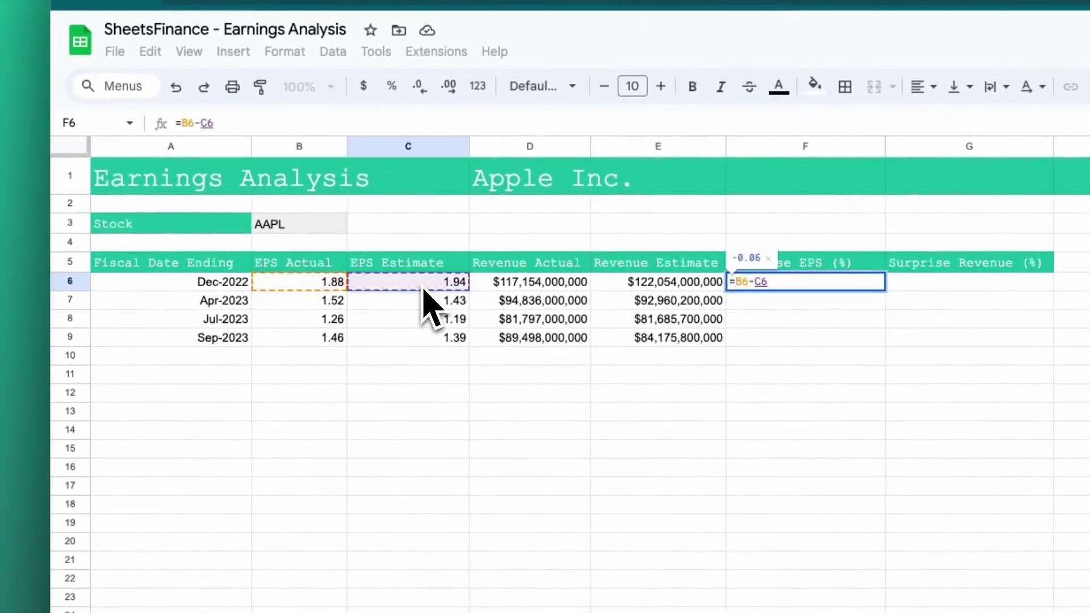
{"action": "type", "text": ")"}
{"action": "key", "text": "Left"}
{"action": "key", "text": "Left"}
{"action": "key", "text": "Left"}
{"action": "key", "text": "Left"}
{"action": "key", "text": "Left"}
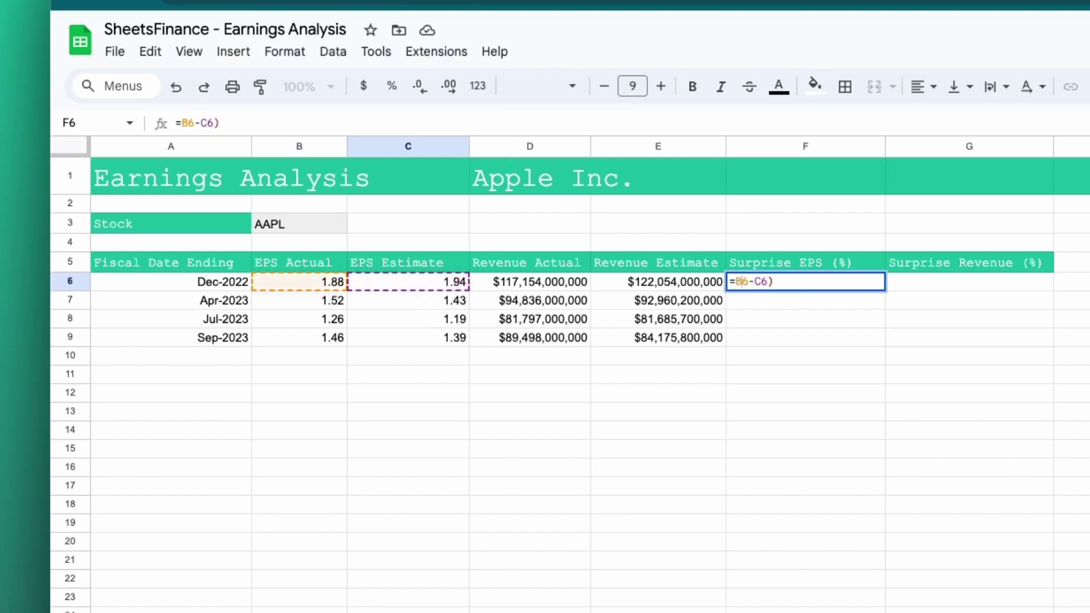
{"action": "key", "text": "Right"}
{"action": "key", "text": "Right"}
{"action": "key", "text": "BackSpace"}
{"action": "type", "text": "/"}
{"action": "type", "text": "("}
{"action": "key", "text": "Right"}
{"action": "key", "text": "Right"}
{"action": "key", "text": "Right"}
{"action": "key", "text": "Right"}
{"action": "key", "text": "Right"}
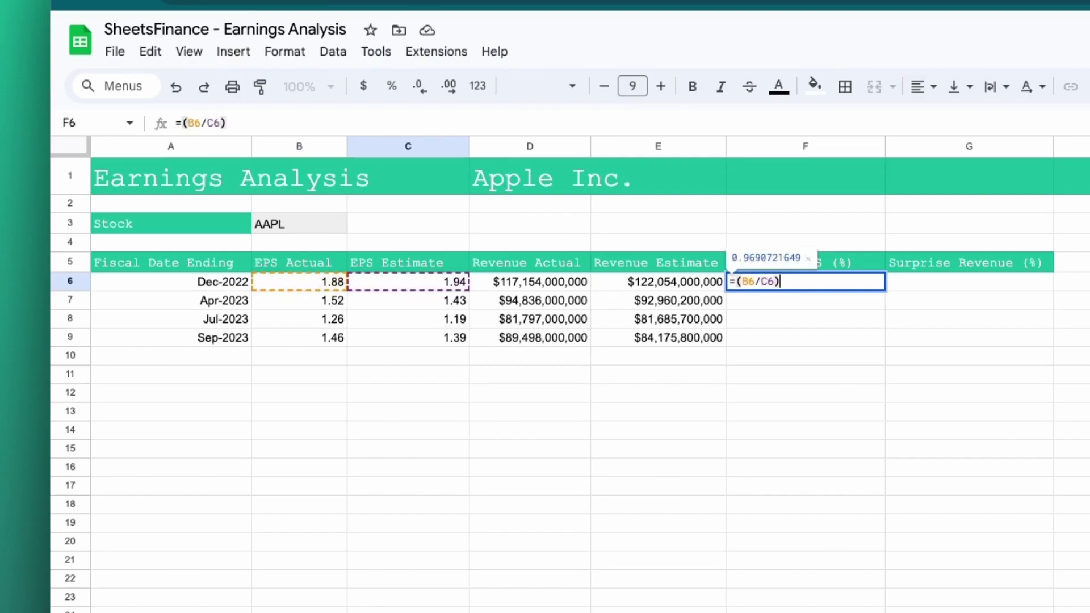
{"action": "type", "text": "-1"}
{"action": "key", "text": "Return"}
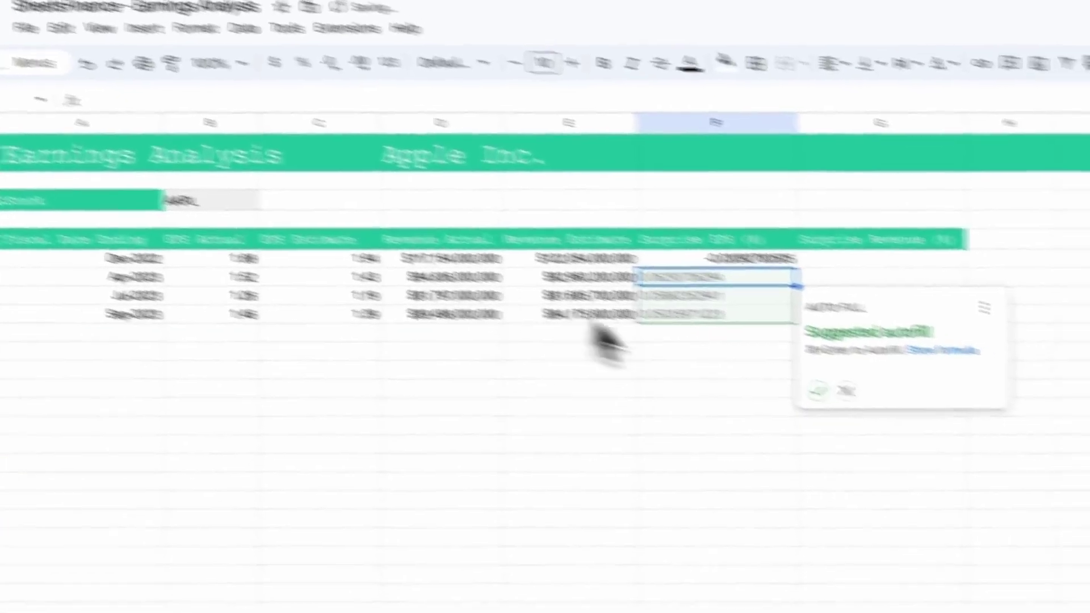
{"action": "left_click", "coordinate": [907, 414]}
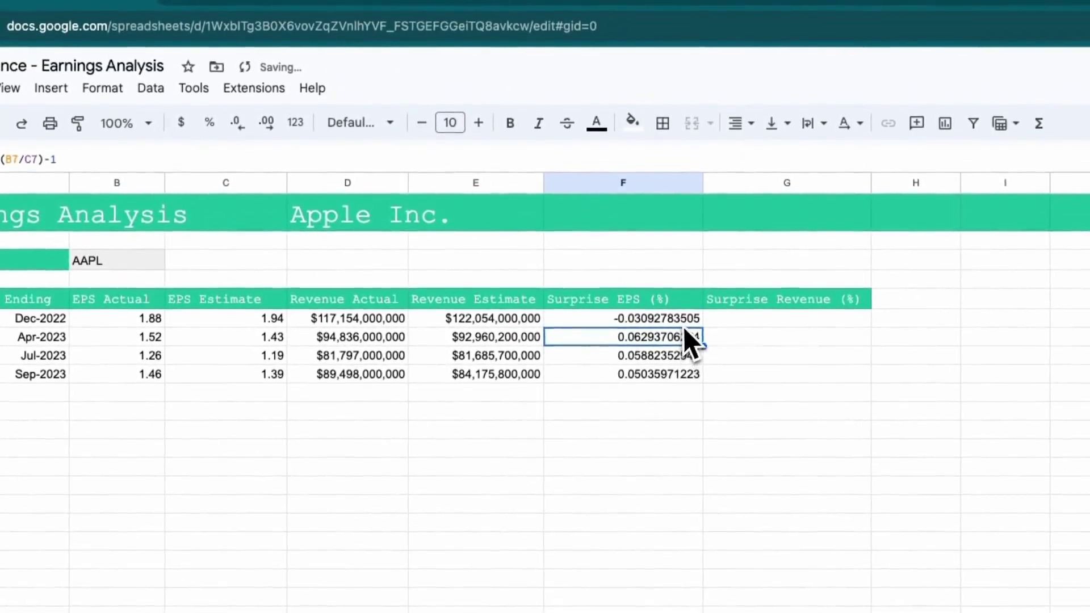
- Format the Surprise EPS results in F6:F9 as percentages
{"action": "left_click_drag", "start_coordinate": [681, 323], "coordinate": [675, 380]}
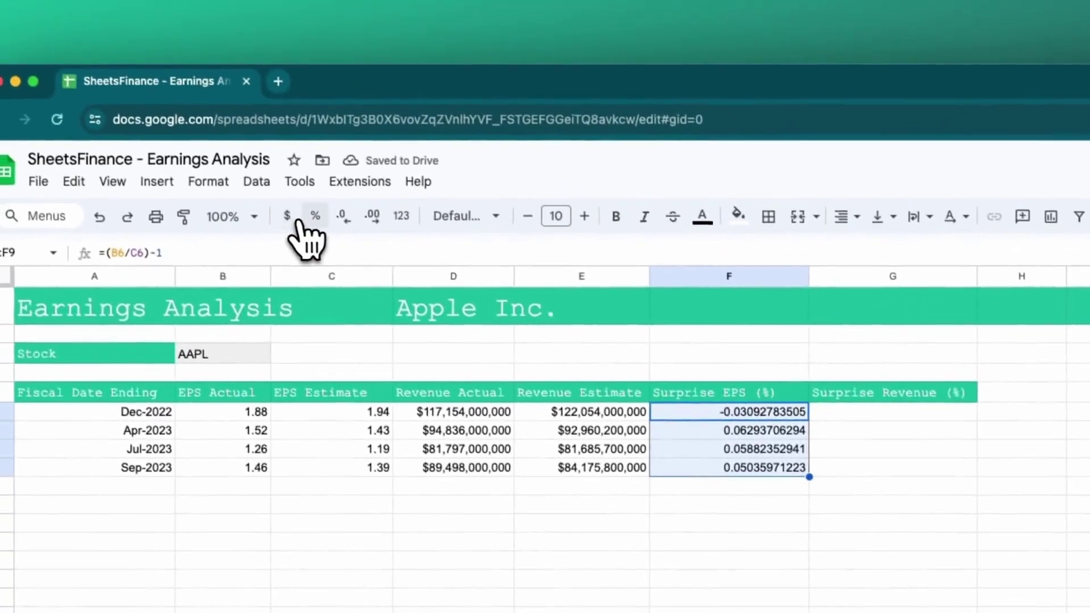
{"action": "left_click", "coordinate": [301, 222]}
{"action": "left_click", "coordinate": [888, 413]}
- Enter =(D6/E6)-1 in G6 and autofill it down through G9
{"action": "type", "text": "=("}
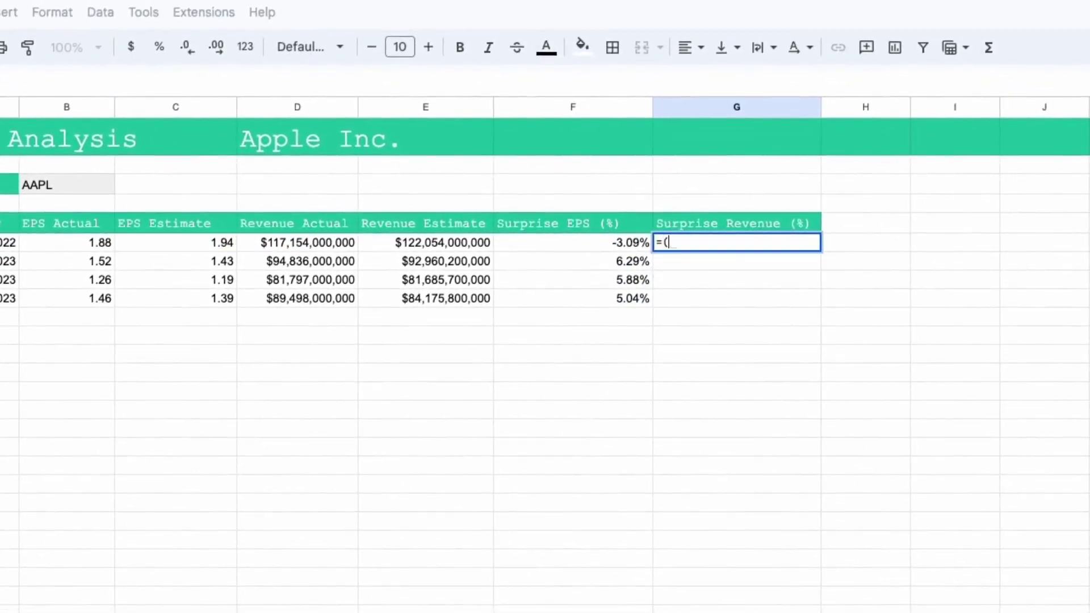
{"action": "left_click", "coordinate": [328, 248]}
{"action": "type", "text": "/"}
{"action": "left_click", "coordinate": [421, 250]}
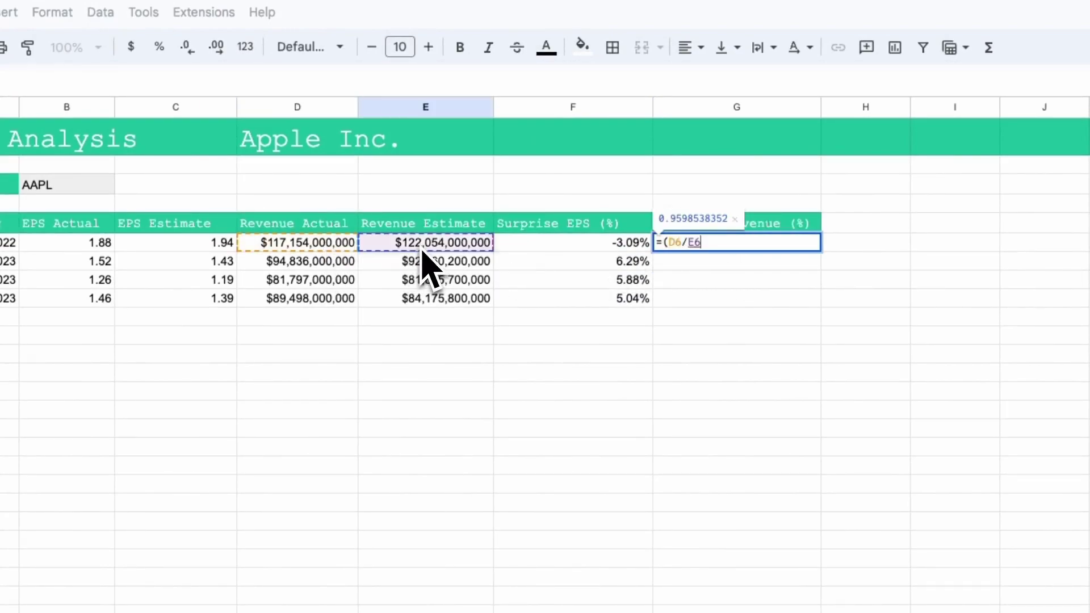
{"action": "type", "text": ")-1"}
{"action": "key", "text": "Return"}
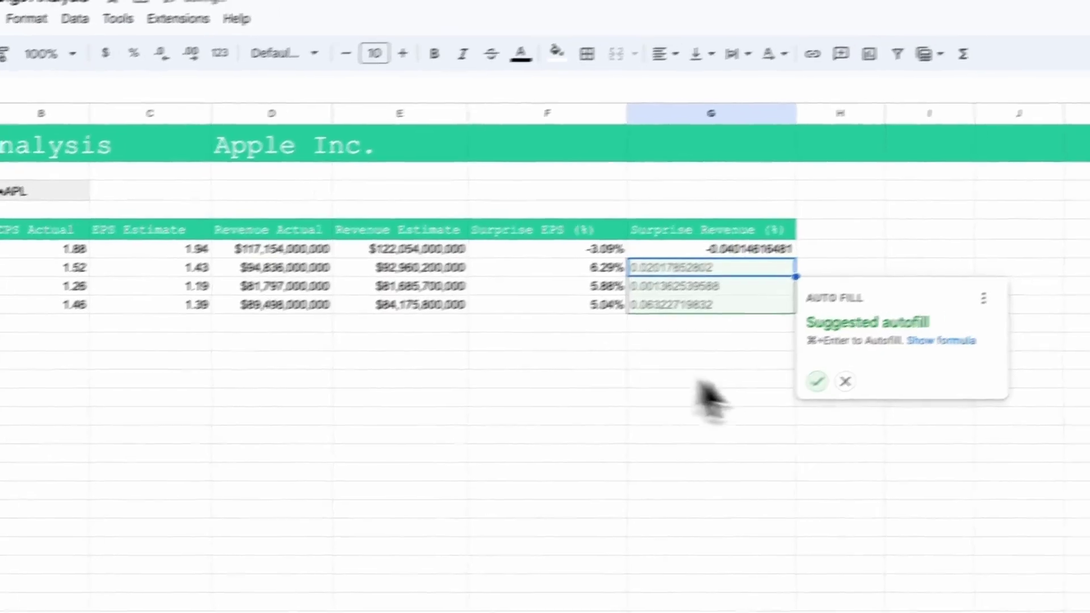
{"action": "left_click", "coordinate": [812, 382]}
- Format the Surprise Revenue results in G6:G9 as percentages
{"action": "left_click_drag", "start_coordinate": [744, 253], "coordinate": [741, 314]}
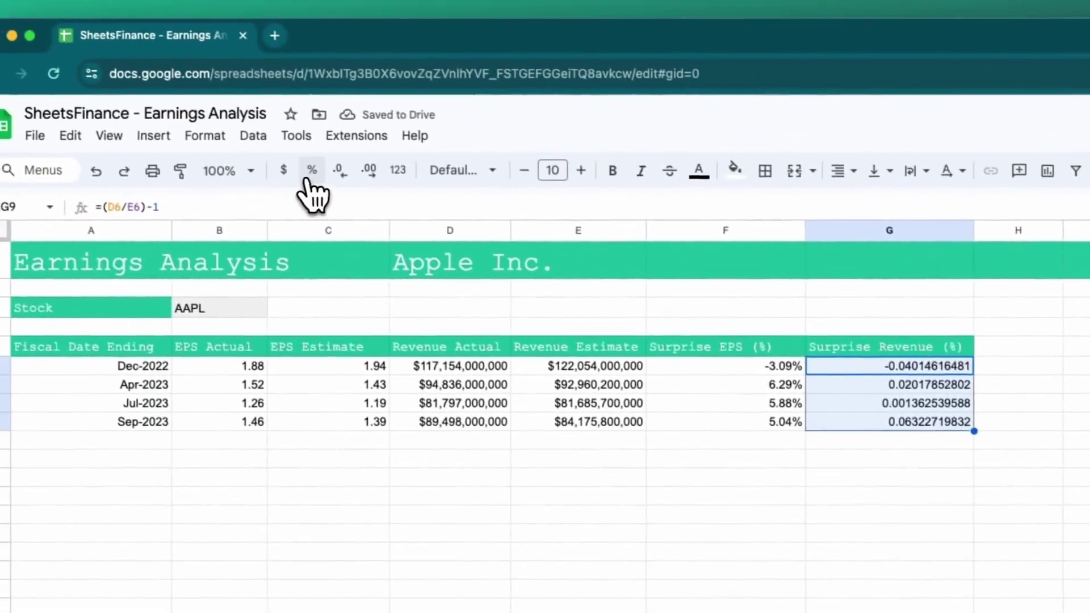
{"action": "left_click", "coordinate": [48, 75]}
{"action": "left_click", "coordinate": [877, 517]}
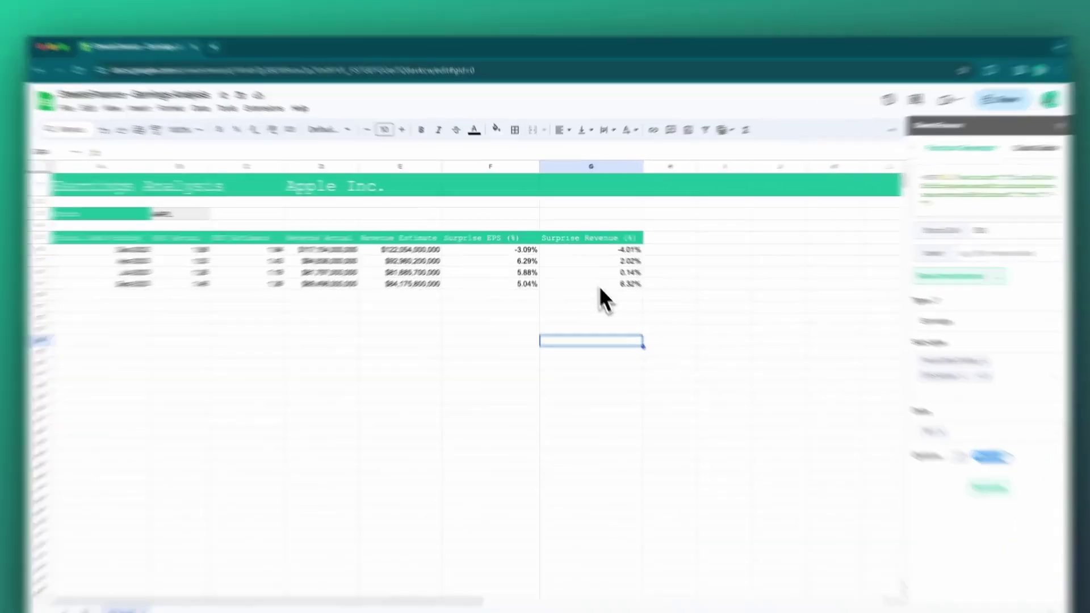
- Add a conditional formatting rule on F6:G9 making values greater than 0 green
{"action": "left_click_drag", "start_coordinate": [597, 268], "coordinate": [502, 246]}
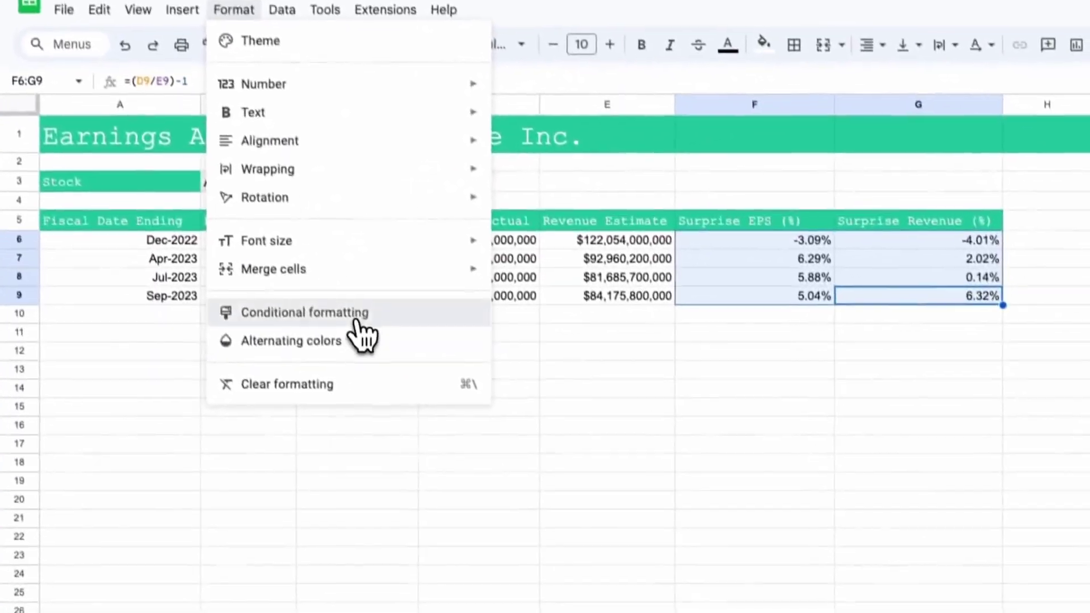
{"action": "left_click", "coordinate": [394, 434]}
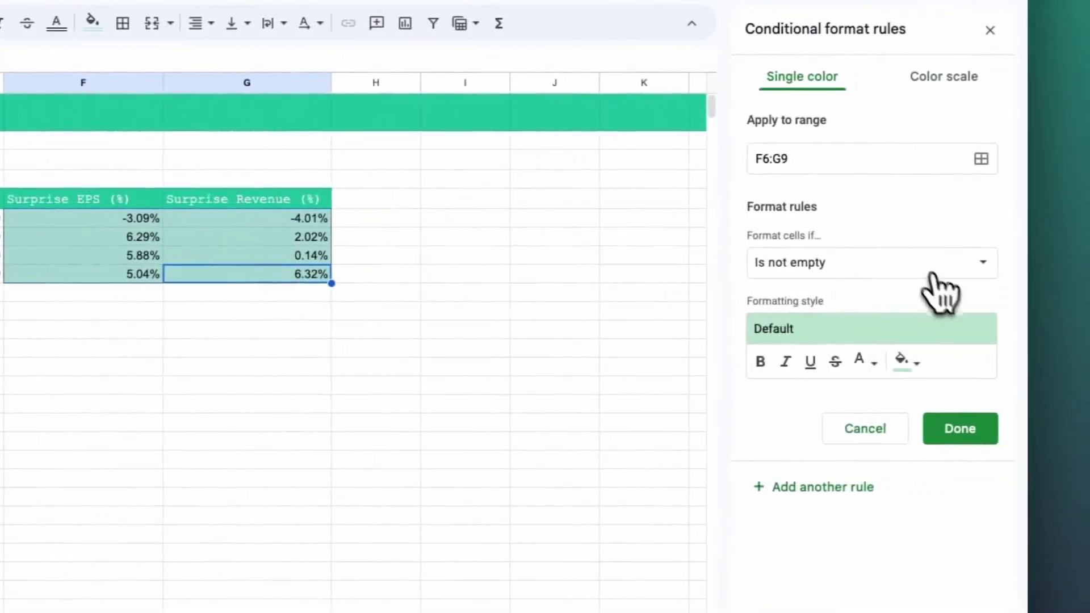
{"action": "left_click", "coordinate": [1008, 264]}
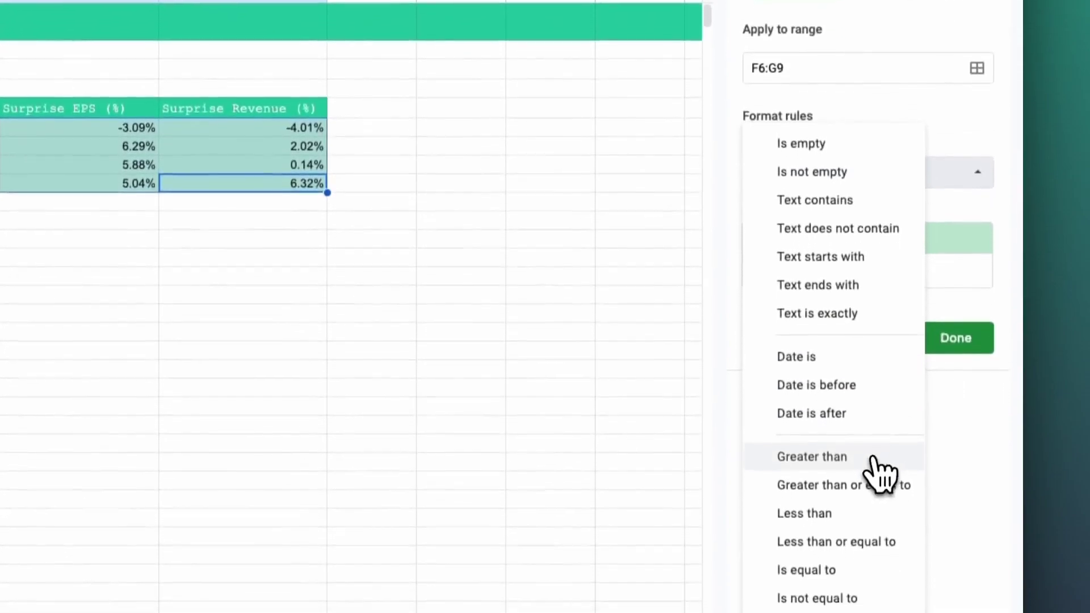
{"action": "left_click", "coordinate": [873, 458]}
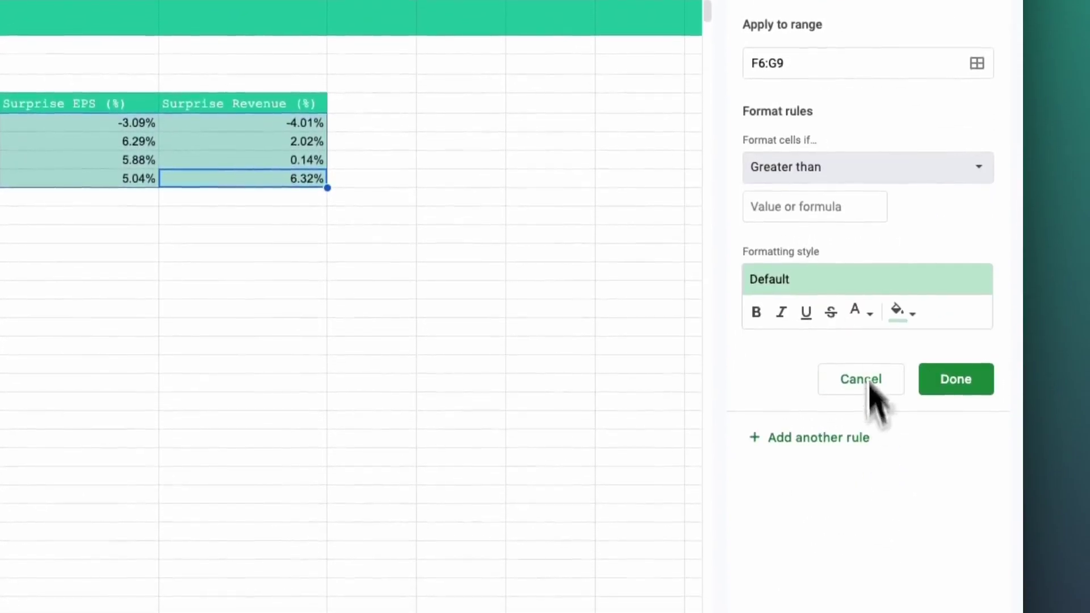
{"action": "left_click", "coordinate": [827, 205]}
{"action": "type", "text": "0"}
{"action": "left_click", "coordinate": [858, 279]}
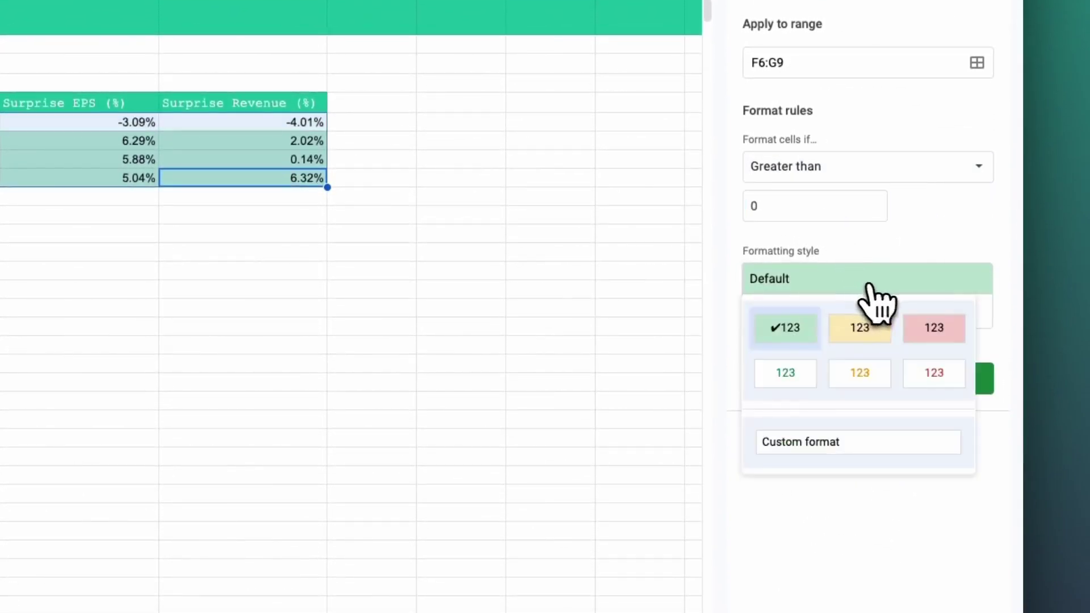
{"action": "left_click", "coordinate": [782, 372]}
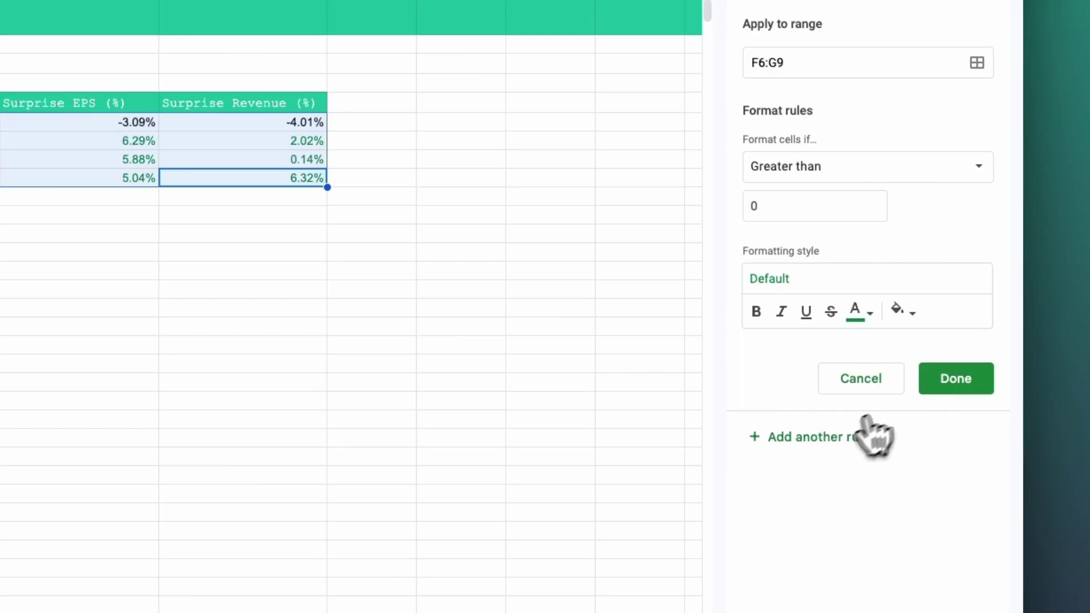
- Add a second rule making values less than 0 show red text
{"action": "left_click", "coordinate": [846, 175]}
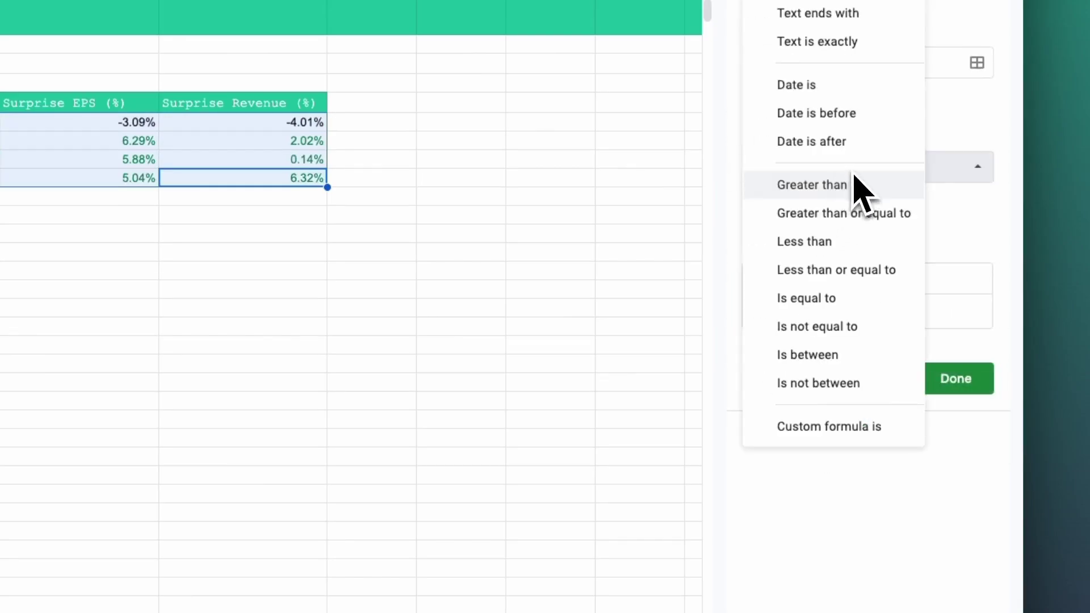
{"action": "left_click", "coordinate": [835, 241]}
{"action": "left_click", "coordinate": [827, 206]}
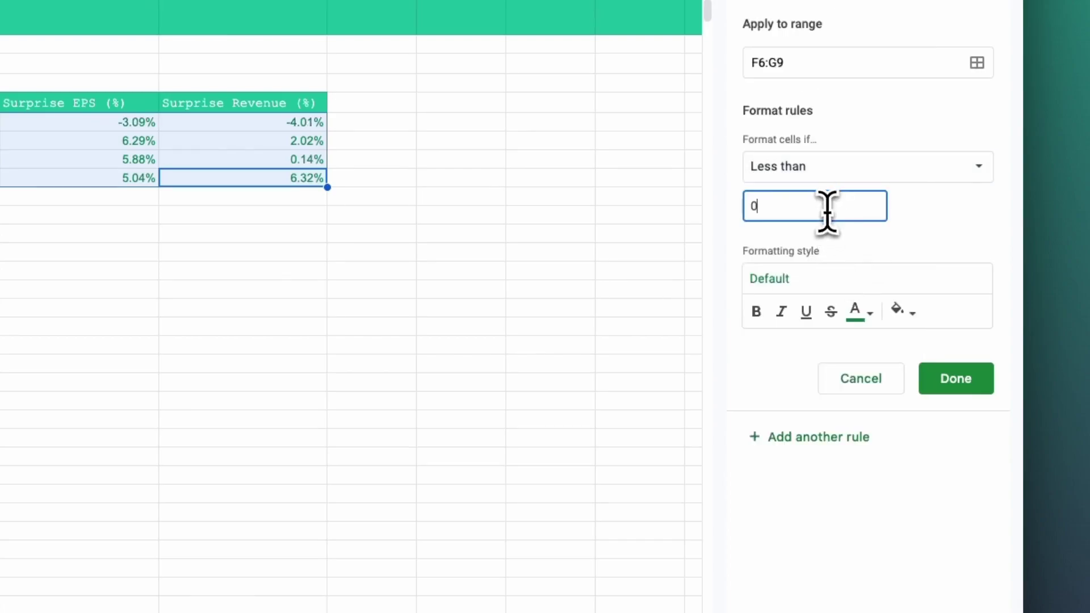
{"action": "left_click", "coordinate": [851, 282]}
{"action": "left_click", "coordinate": [932, 325]}
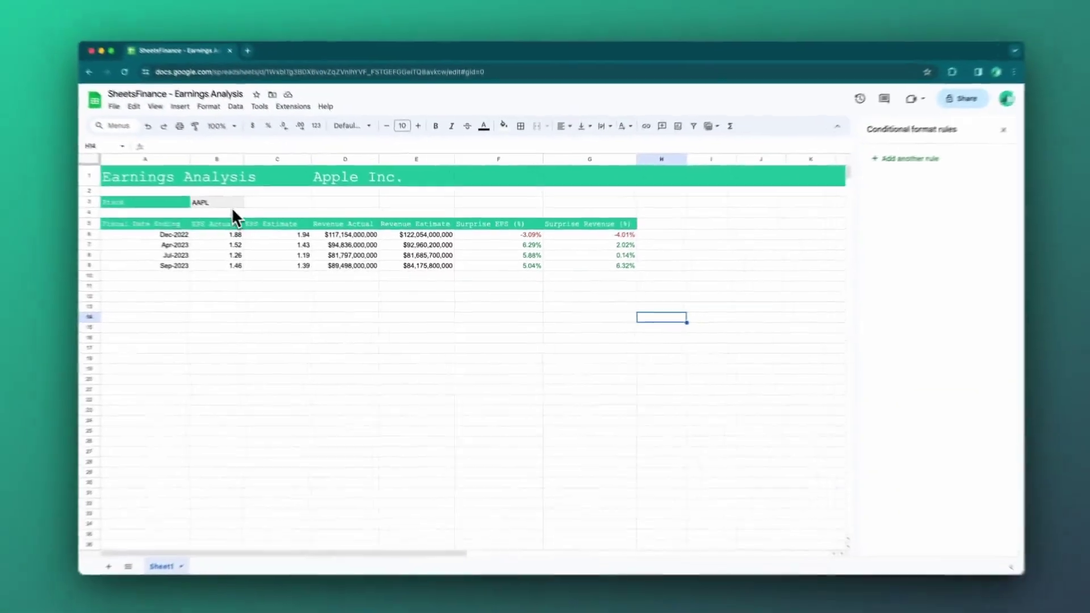
- Switch the B3 ticker to META, then NKE, then back to AAPL
{"action": "left_click", "coordinate": [260, 213]}
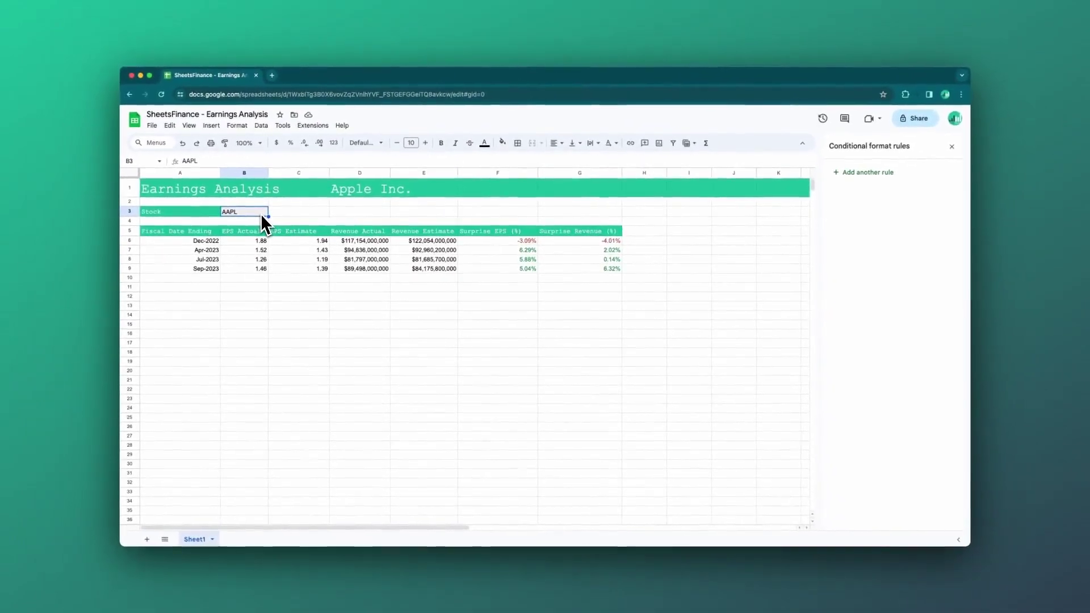
{"action": "type", "text": "META"}
{"action": "key", "text": "Return"}
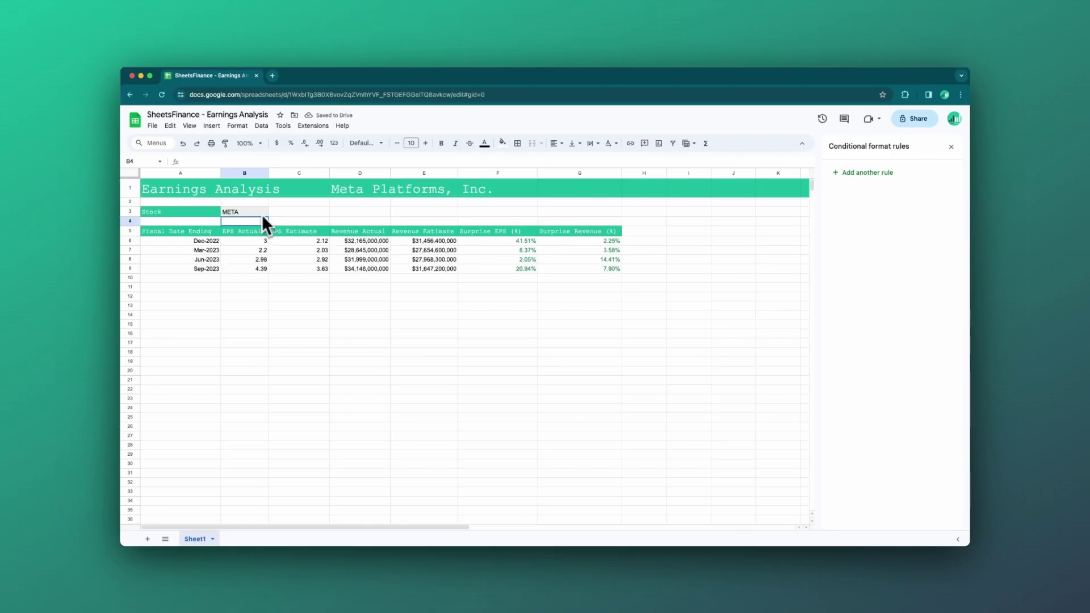
{"action": "left_click", "coordinate": [230, 211]}
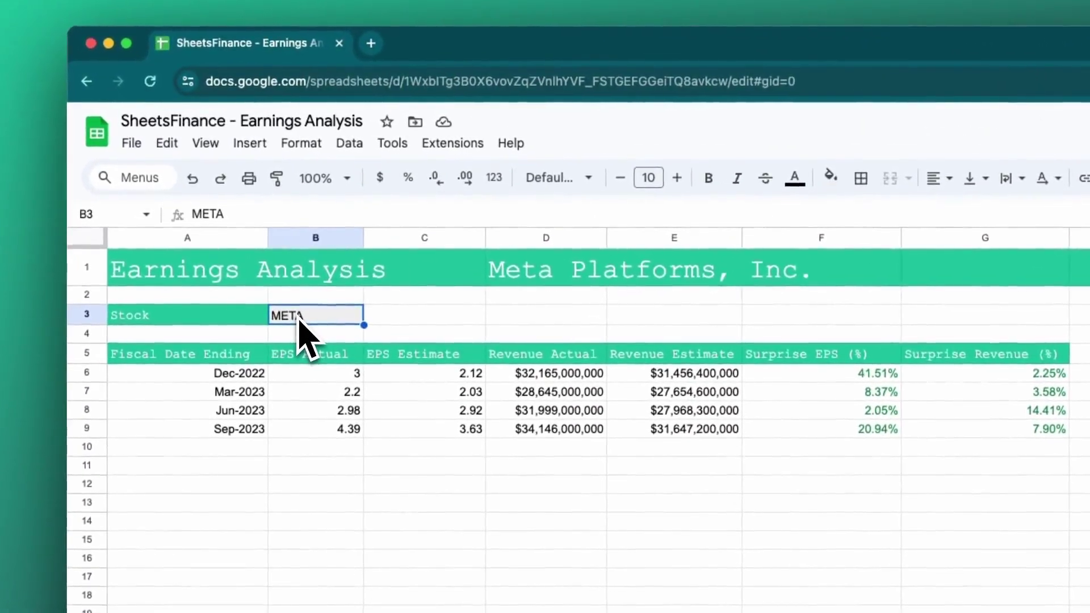
{"action": "type", "text": "NKE"}
{"action": "key", "text": "Return"}
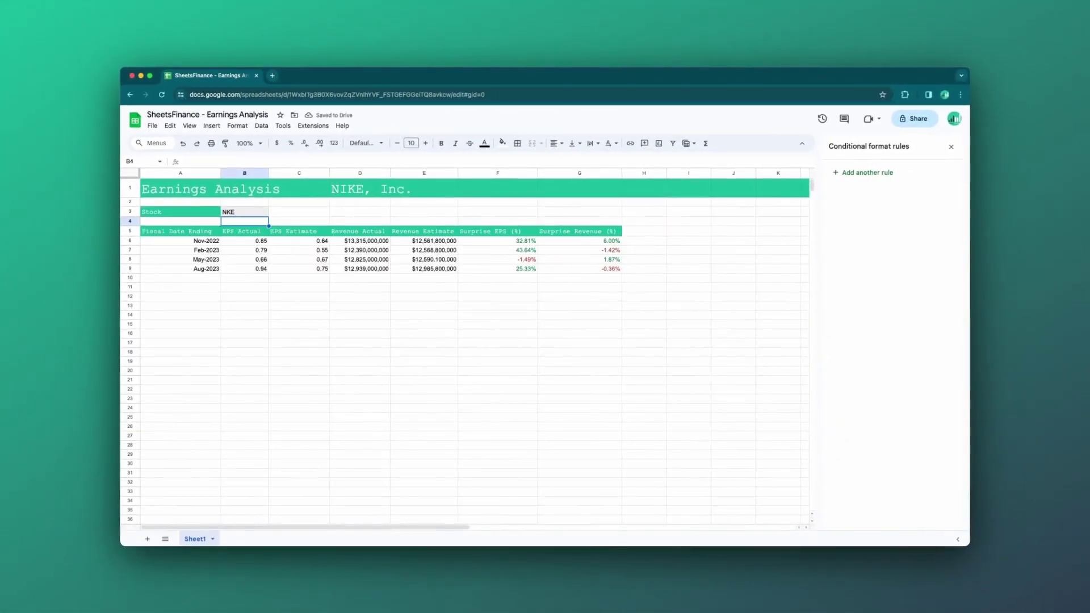
{"action": "left_click", "coordinate": [243, 212]}
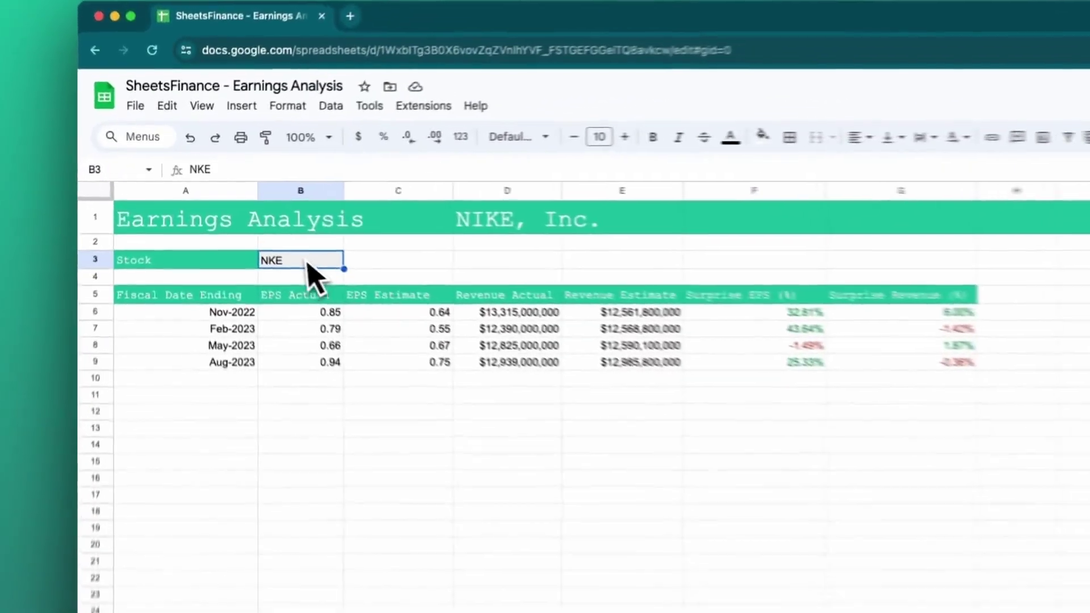
{"action": "type", "text": "AAPL"}
{"action": "key", "text": "Return"}
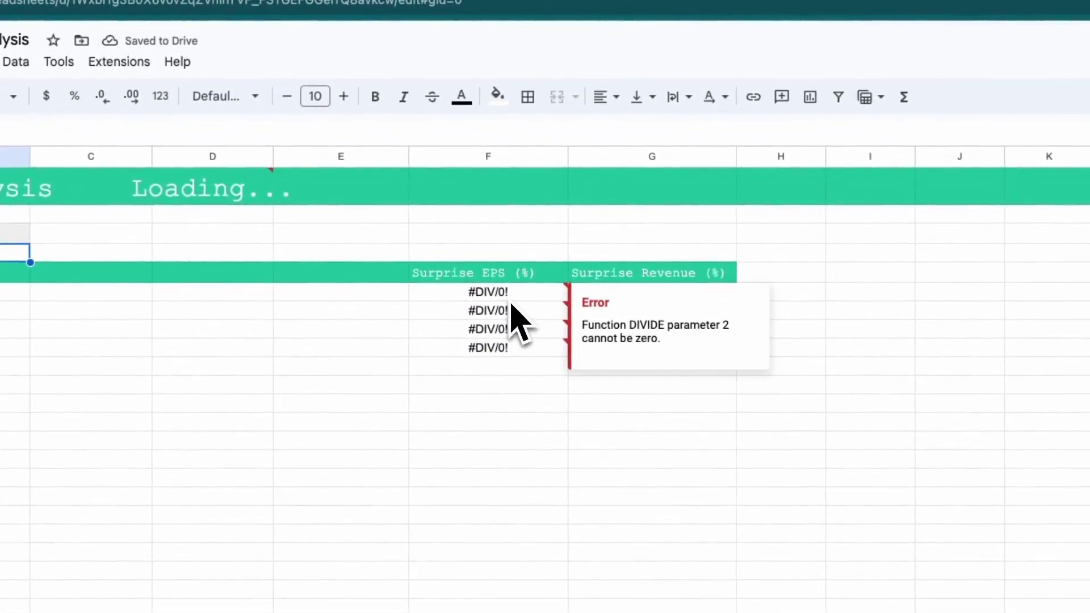
- Wrap F6's EPS surprise formula in IFERROR returning "-" and copy it down to F9
{"action": "left_click", "coordinate": [514, 298]}
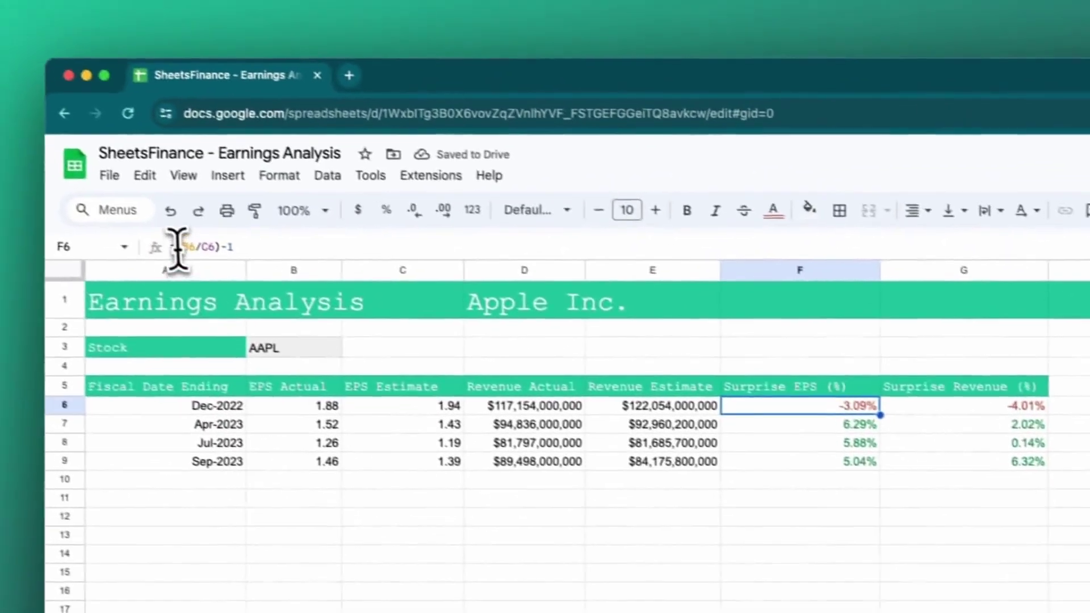
{"action": "left_click", "coordinate": [178, 248]}
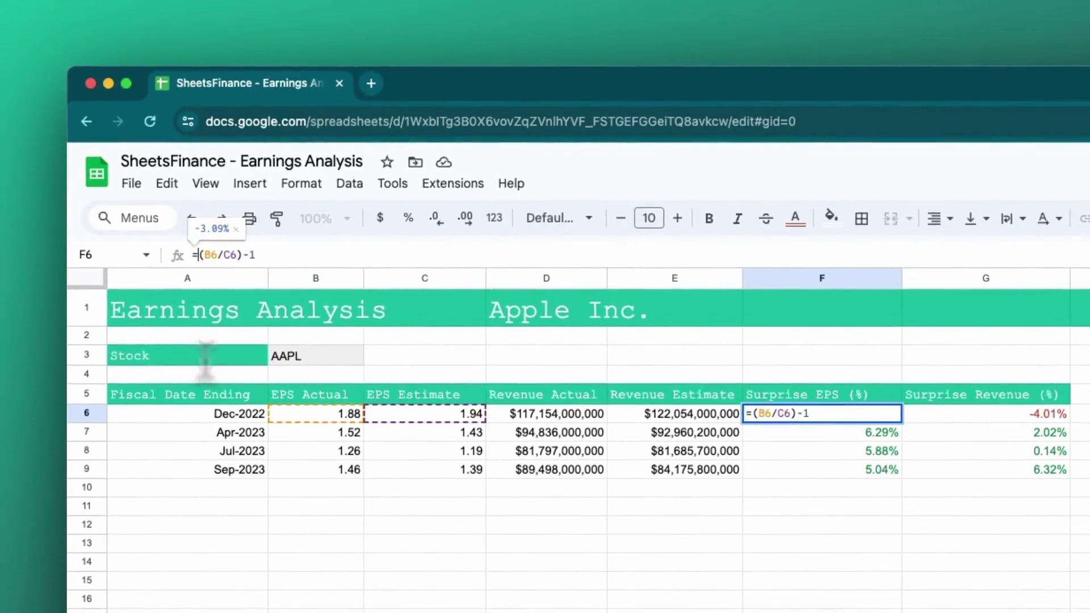
{"action": "type", "text": "IFE"}
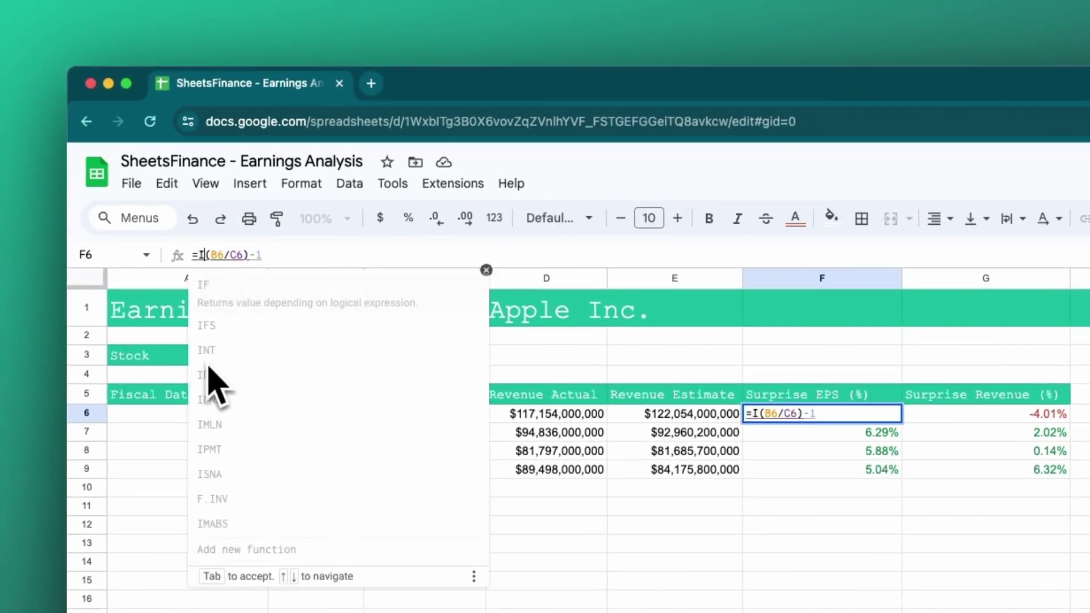
{"action": "key", "text": "Tab"}
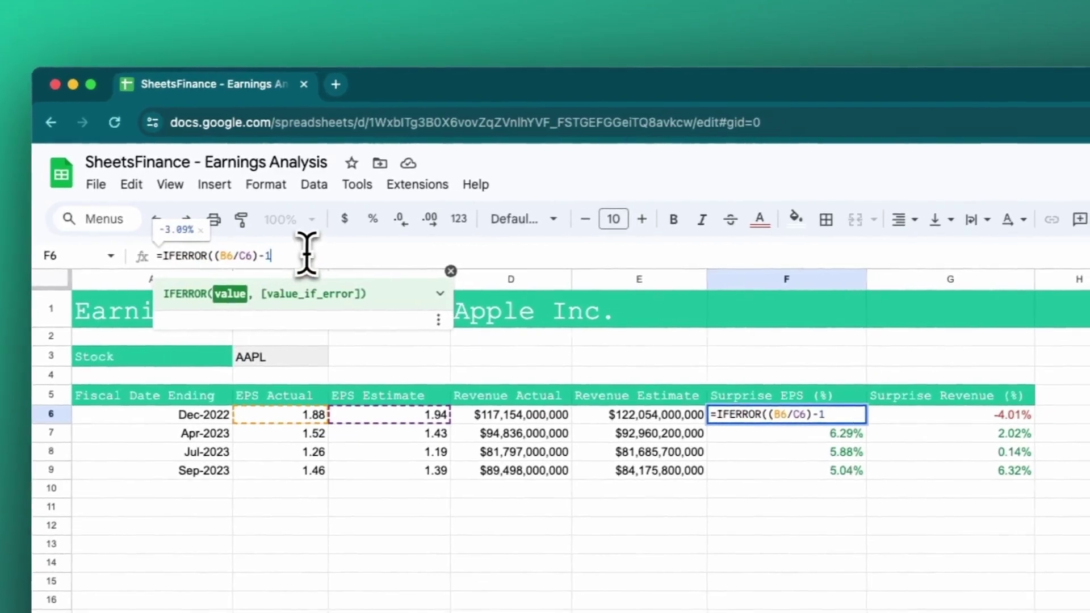
{"action": "type", "text": ",\""}
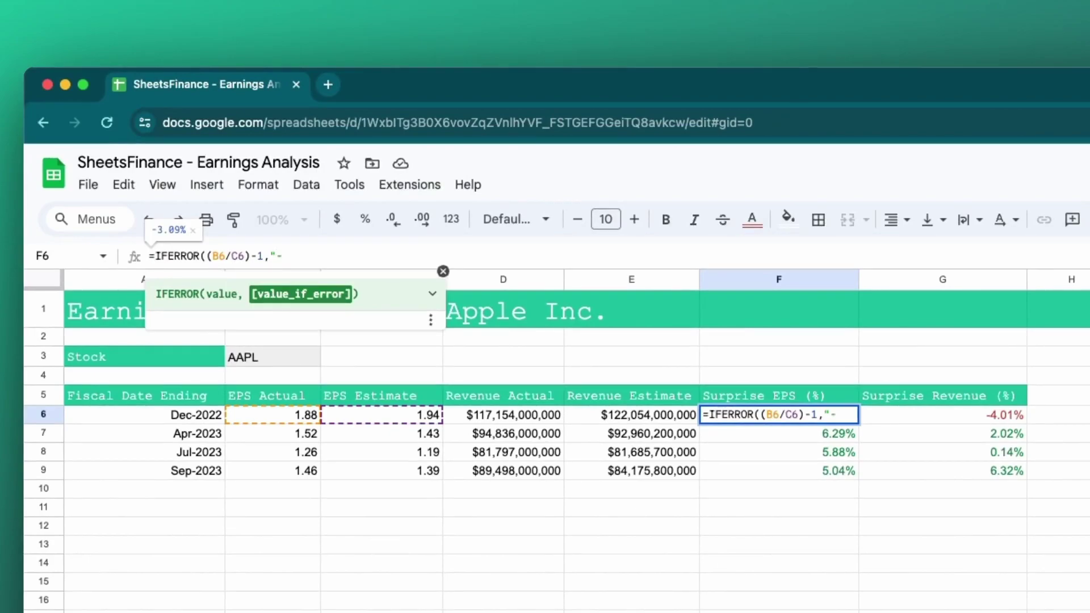
{"action": "type", "text": "-\")"}
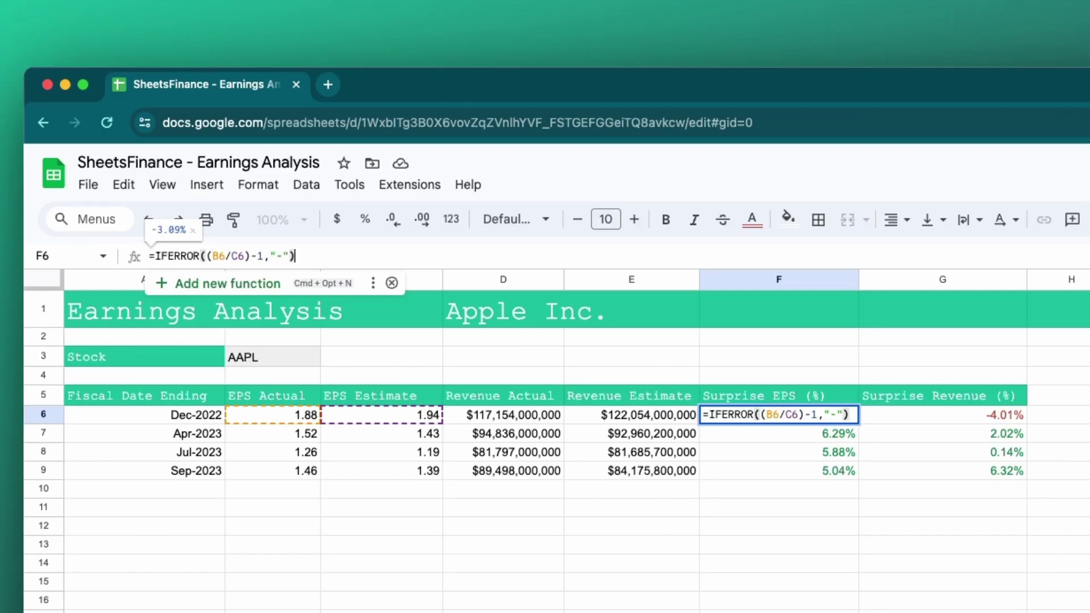
{"action": "key", "text": "Return"}
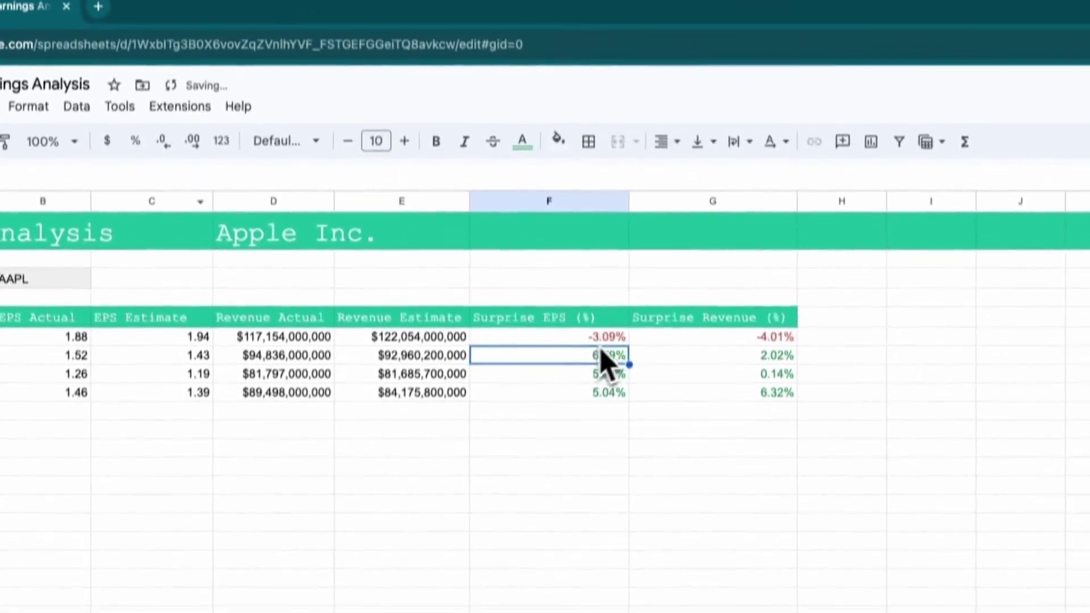
{"action": "left_click", "coordinate": [851, 418]}
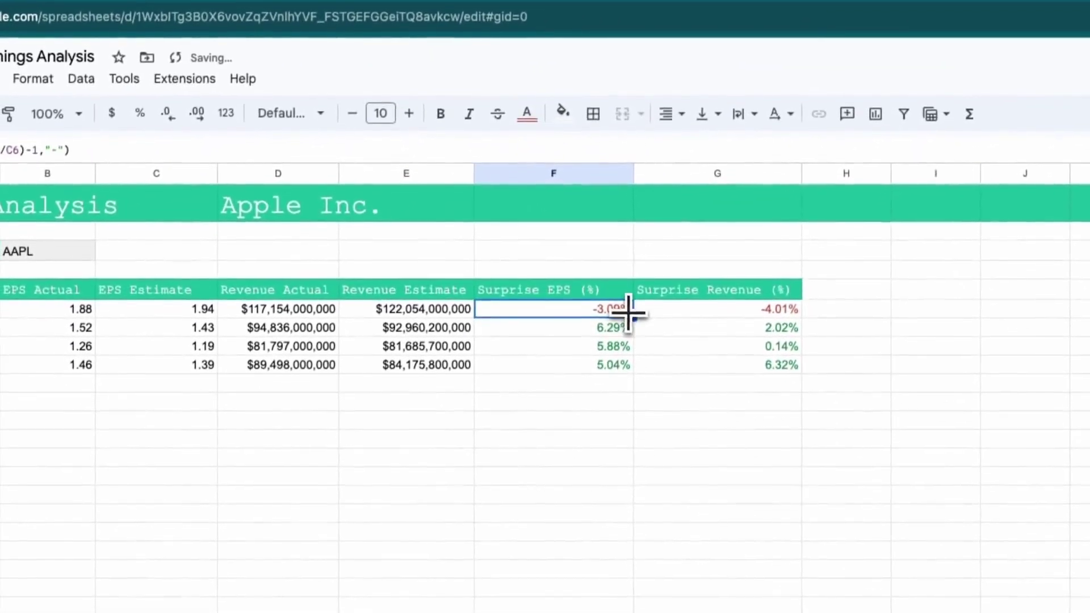
{"action": "left_click_drag", "start_coordinate": [629, 313], "coordinate": [620, 366]}
- Wrap G6's revenue surprise as =IFERROR((D6/E6)-1,"-"), showing -4.01%
{"action": "left_click", "coordinate": [789, 312]}
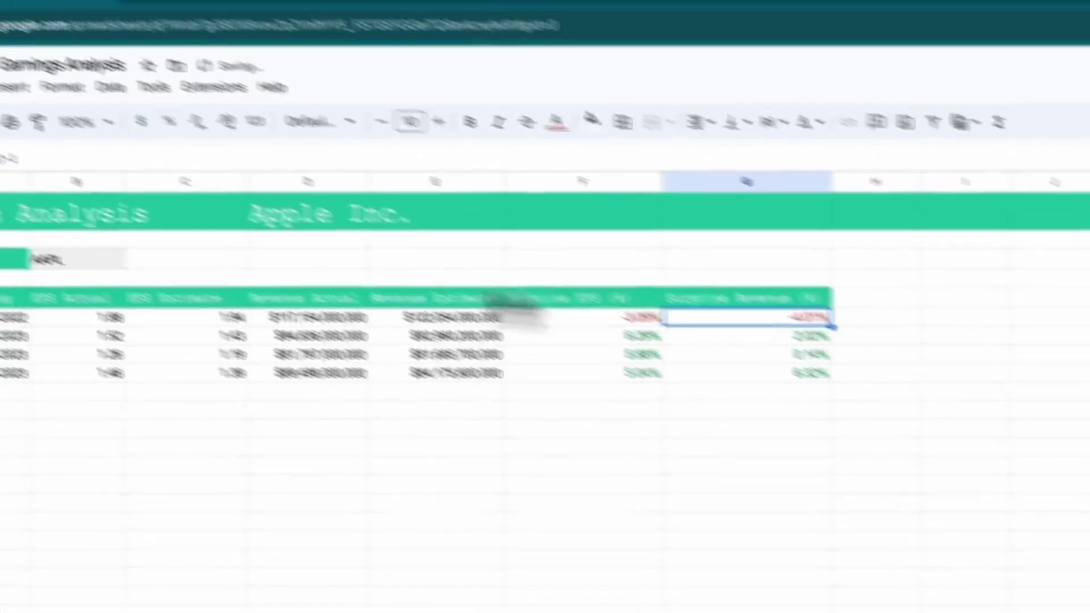
{"action": "left_click", "coordinate": [210, 244]}
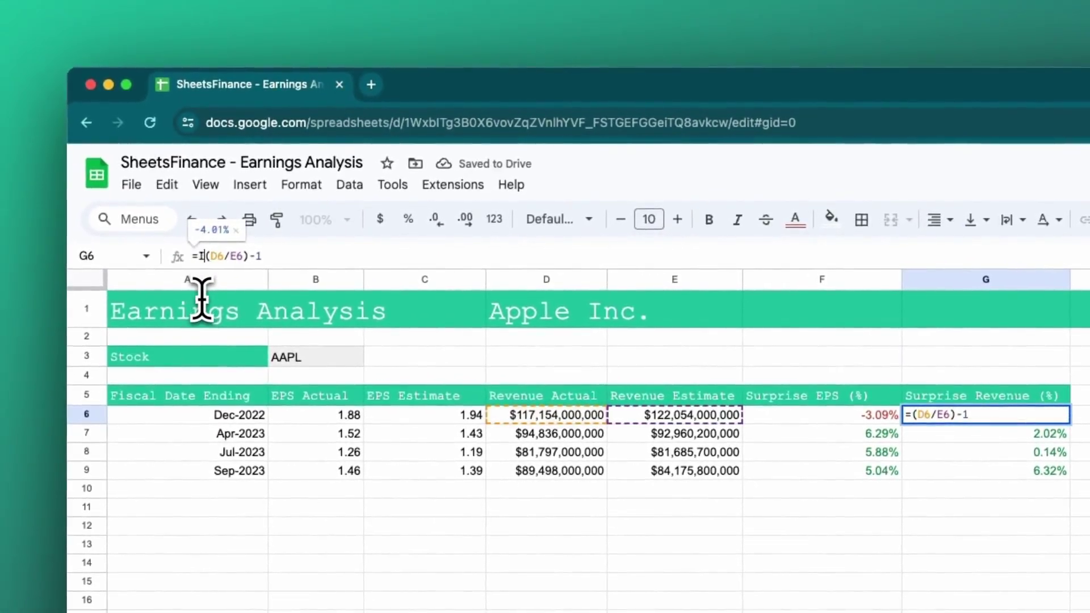
{"action": "type", "text": "IFERROR("}
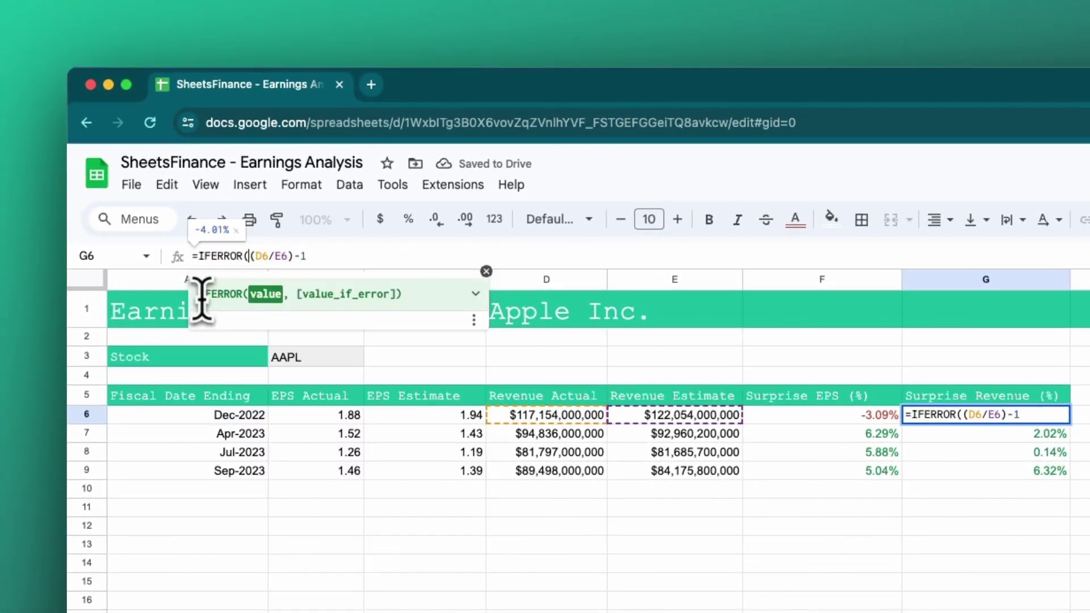
{"action": "left_click", "coordinate": [332, 255]}
{"action": "type", "text": ",\"-"}
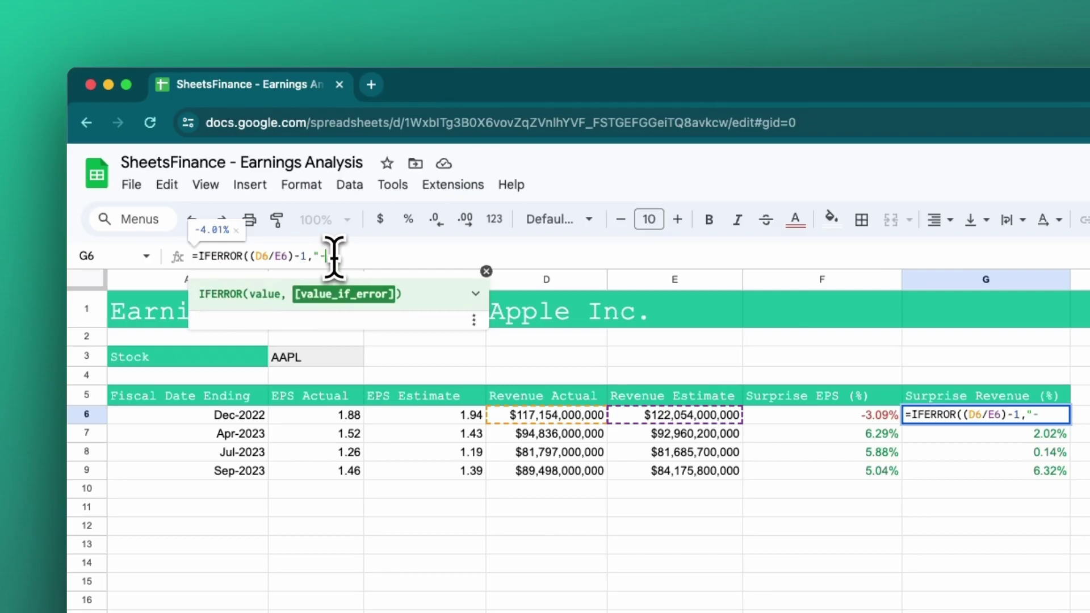
{"action": "type", "text": "\")"}
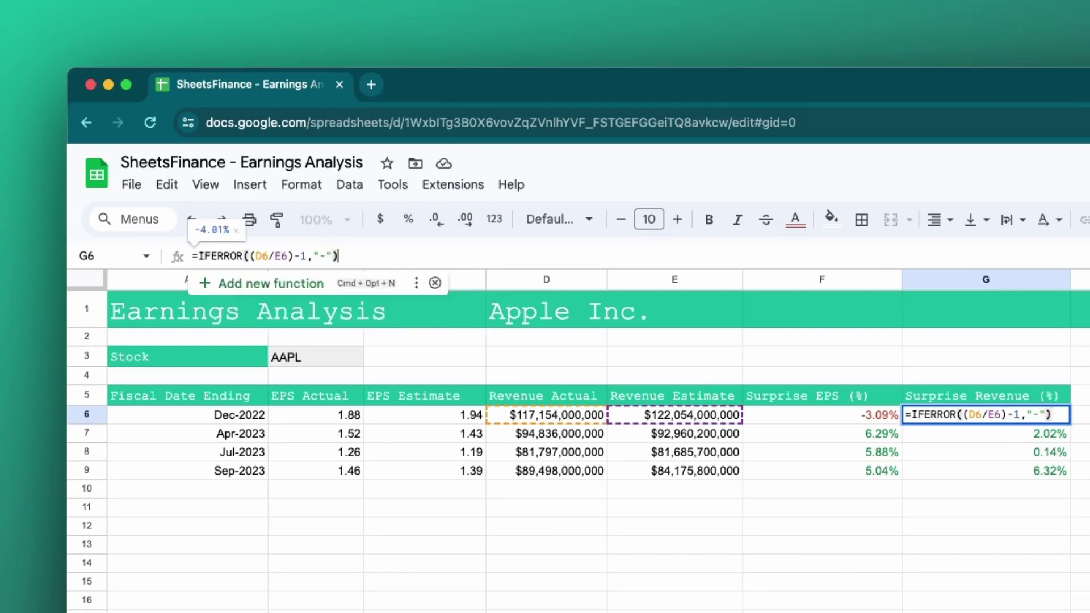
{"action": "key", "text": "Return"}
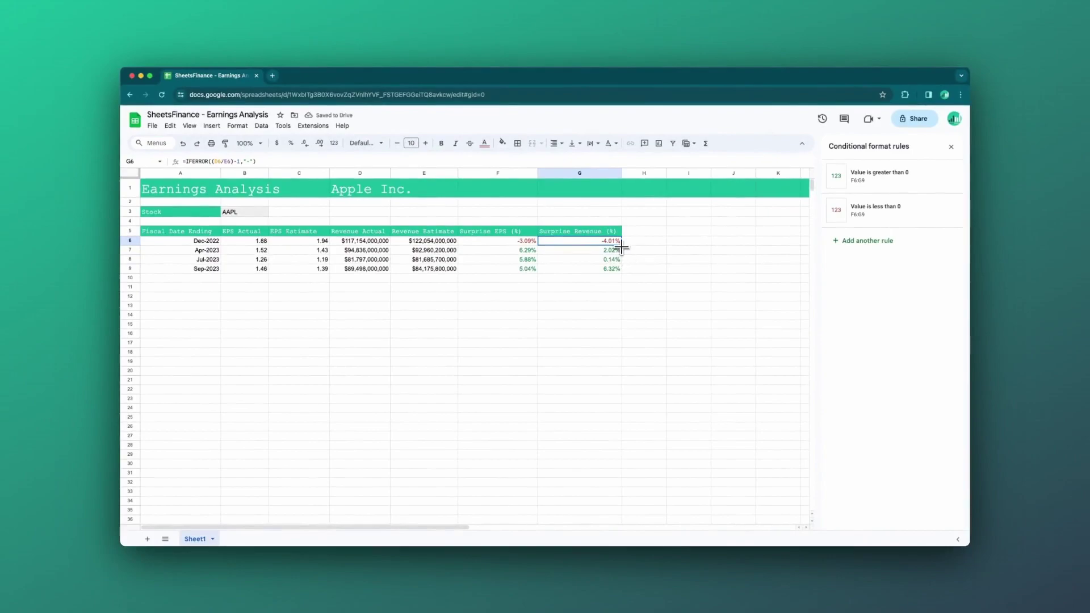
- Fill the revenue surprise formula down to G9 and load ticker V in B3
{"action": "left_click_drag", "start_coordinate": [622, 245], "coordinate": [621, 269]}
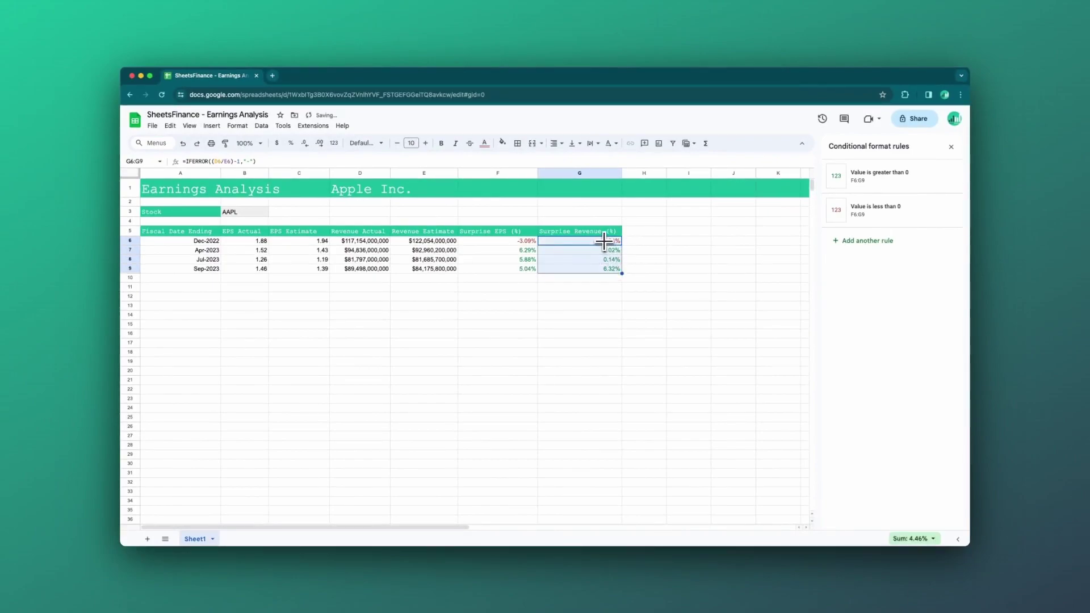
{"action": "left_click", "coordinate": [250, 214]}
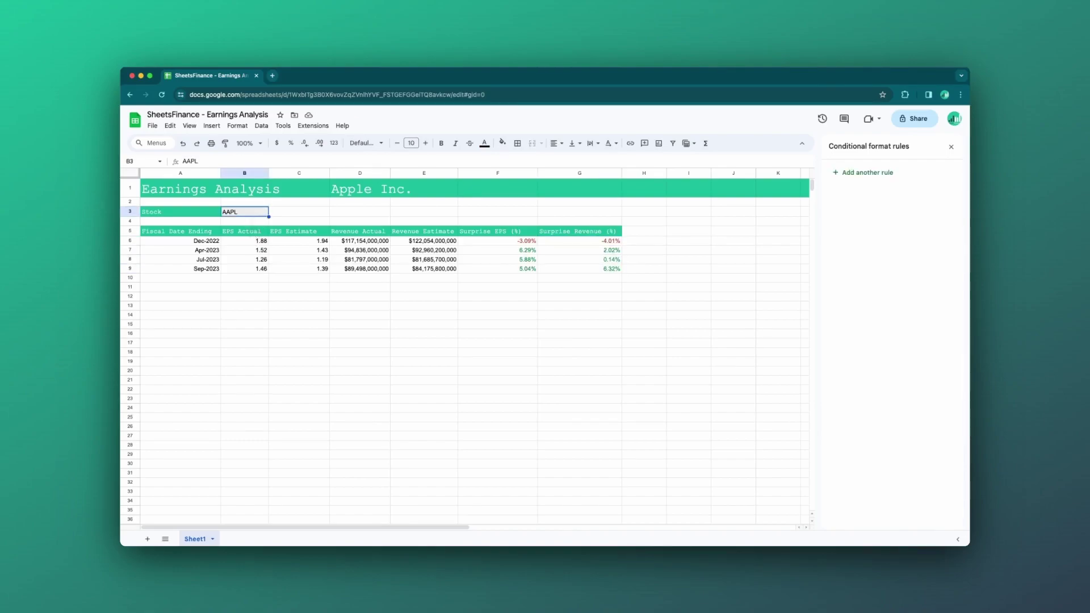
{"action": "key", "text": "Return"}
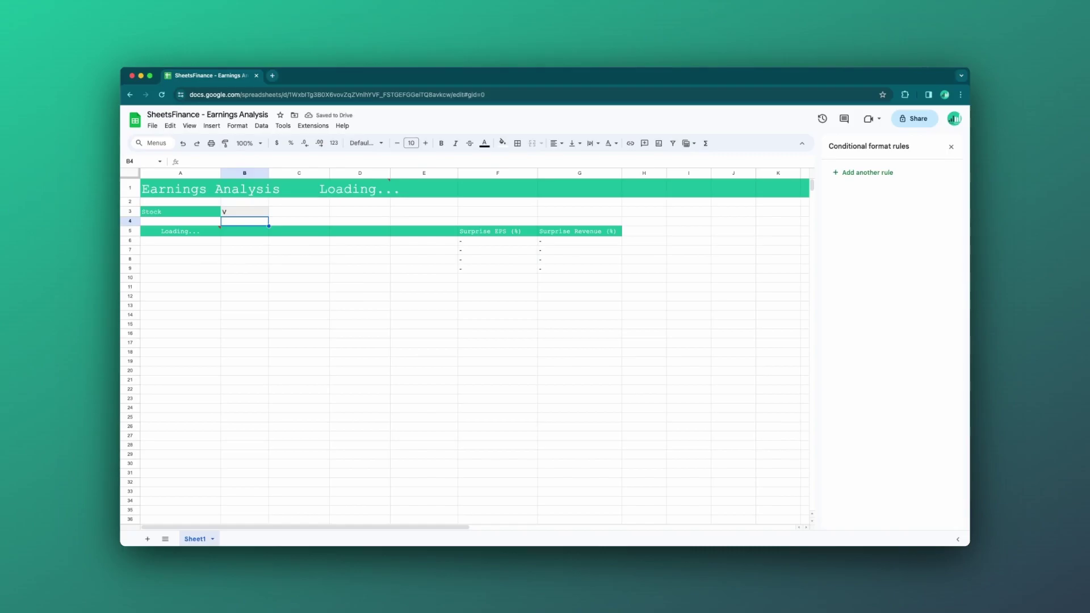
- Change the ticker in B3 back to AAPL
{"action": "left_click", "coordinate": [251, 212]}
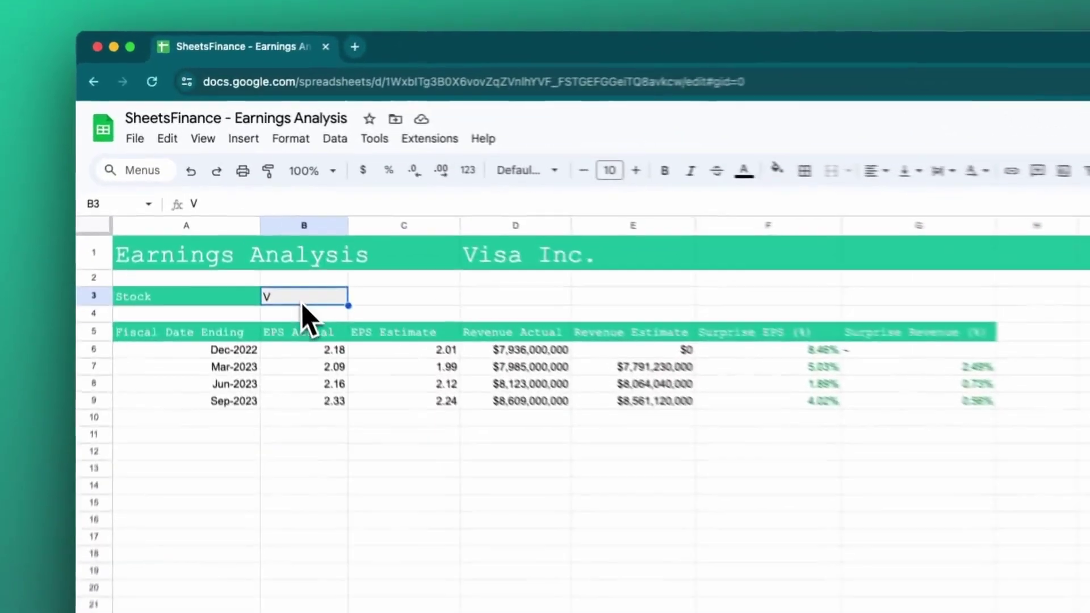
{"action": "type", "text": "AAPL"}
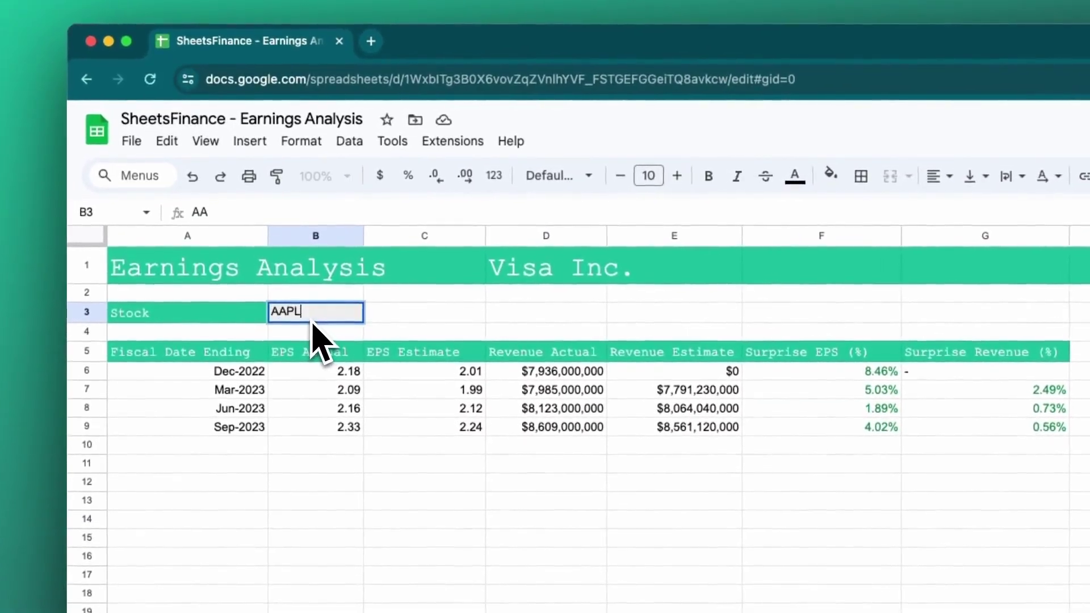
{"action": "key", "text": "Return"}
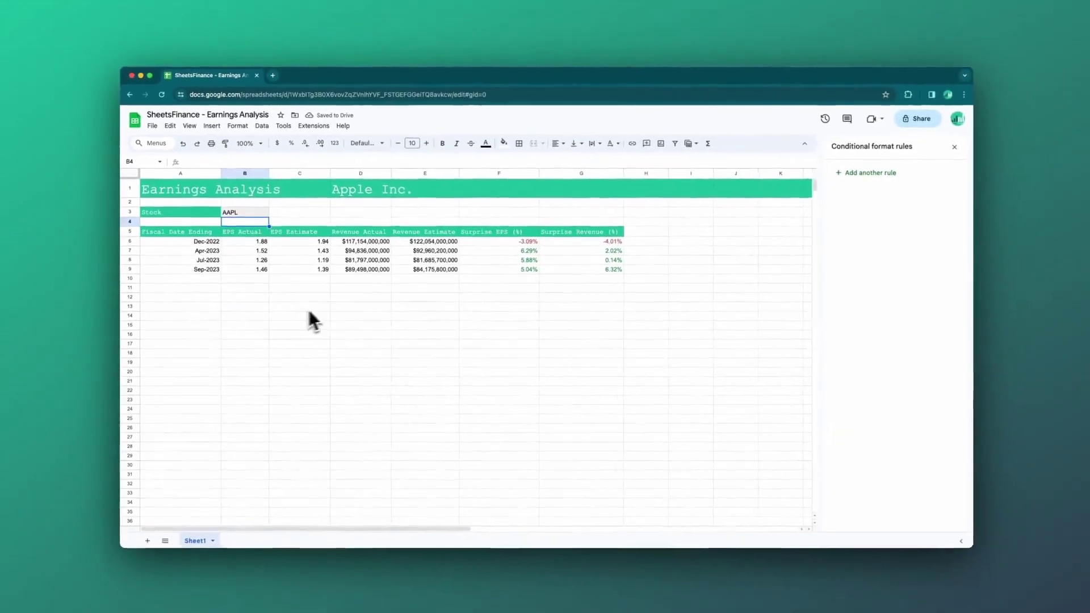
{"action": "left_click", "coordinate": [193, 233]}
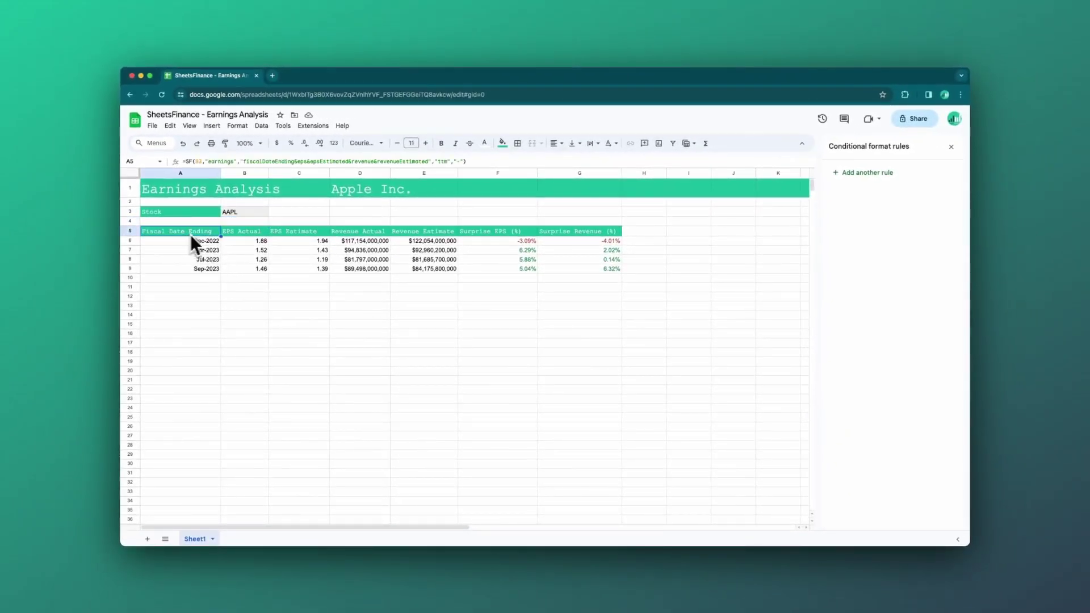
- Insert a column chart of the A5:G9 earnings table and move it below the table
{"action": "left_click", "coordinate": [603, 271], "text": "shift"}
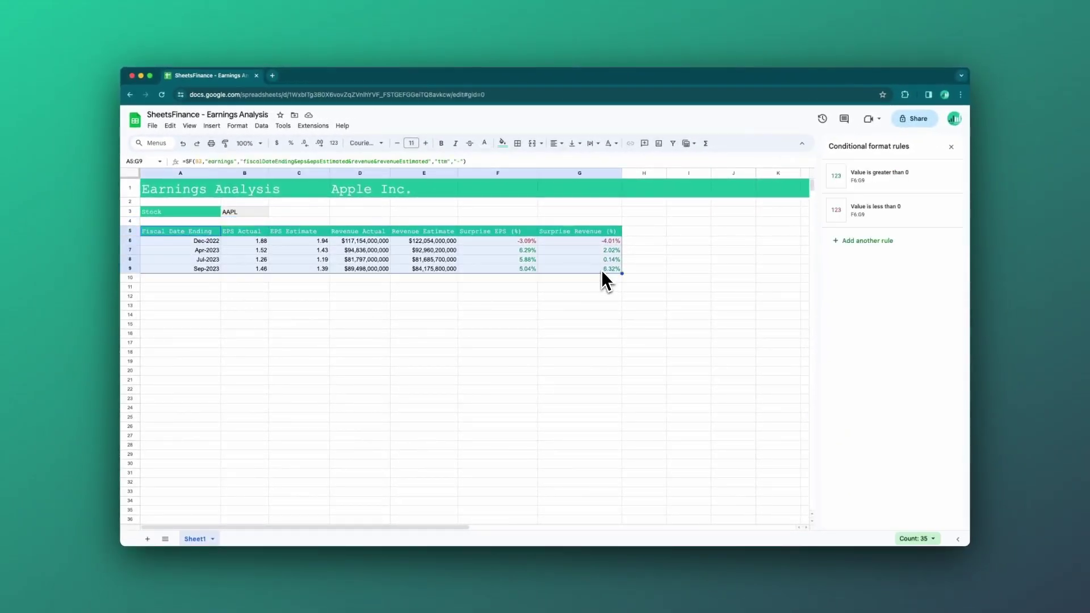
{"action": "left_click", "coordinate": [212, 126]}
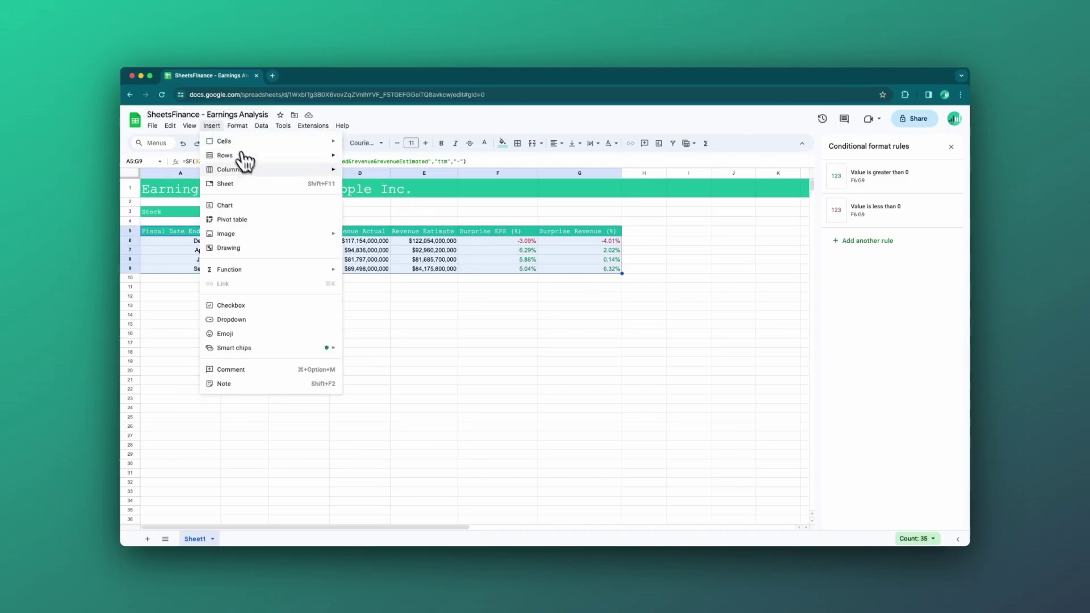
{"action": "left_click", "coordinate": [255, 207]}
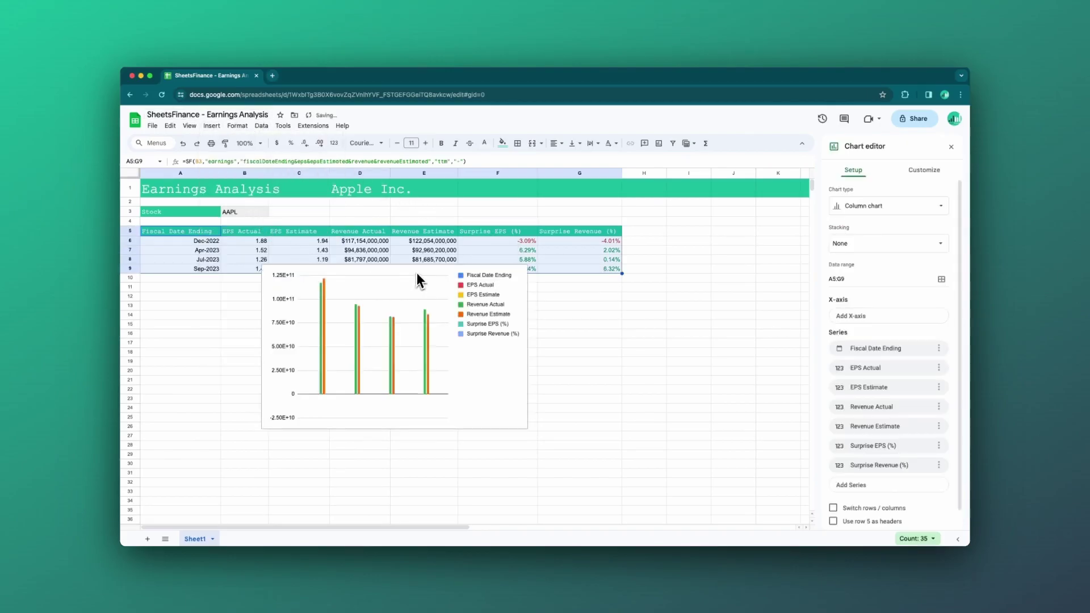
{"action": "left_click_drag", "start_coordinate": [414, 280], "coordinate": [310, 287]}
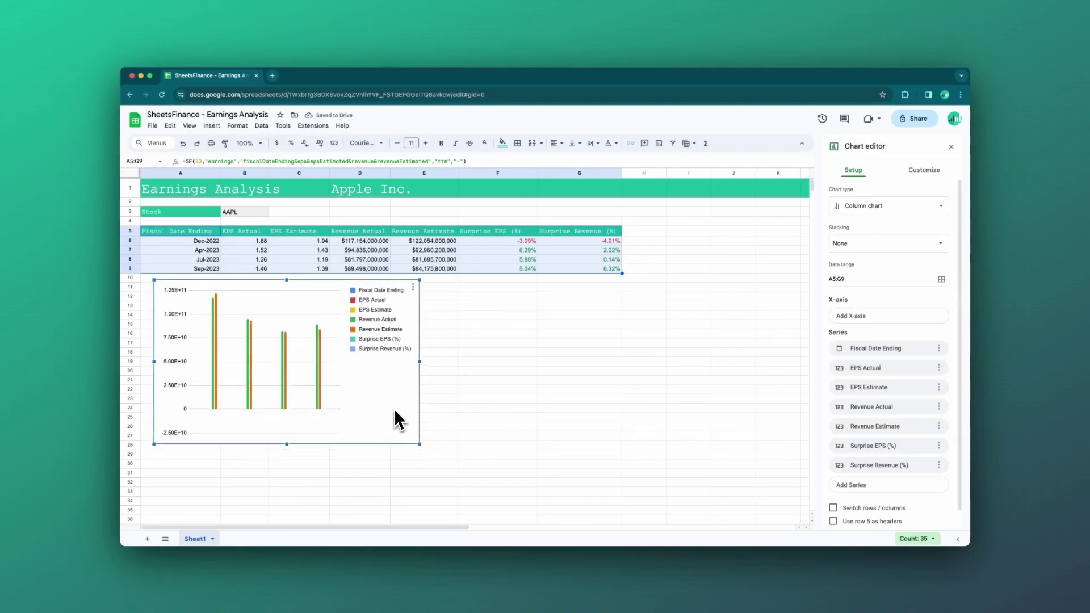
- Paste a duplicate chart at F23 and place it beside the first chart
{"action": "left_click", "coordinate": [481, 399]}
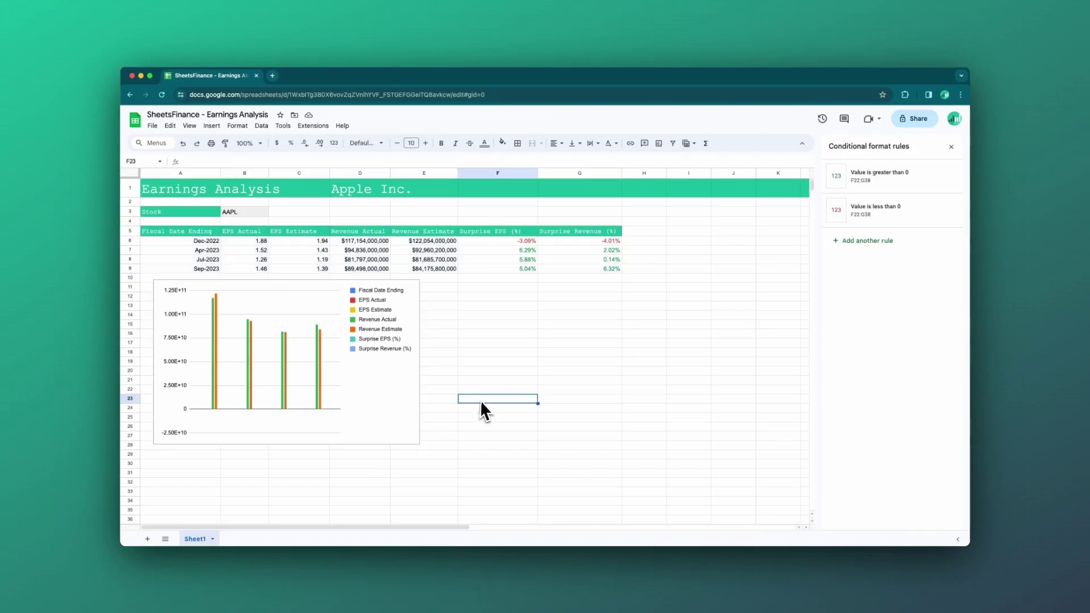
{"action": "key", "text": "ctrl+v"}
{"action": "left_click_drag", "start_coordinate": [551, 371], "coordinate": [527, 243]}
{"action": "scroll", "coordinate": [563, 500], "scroll_direction": "up", "scroll_amount": 2}
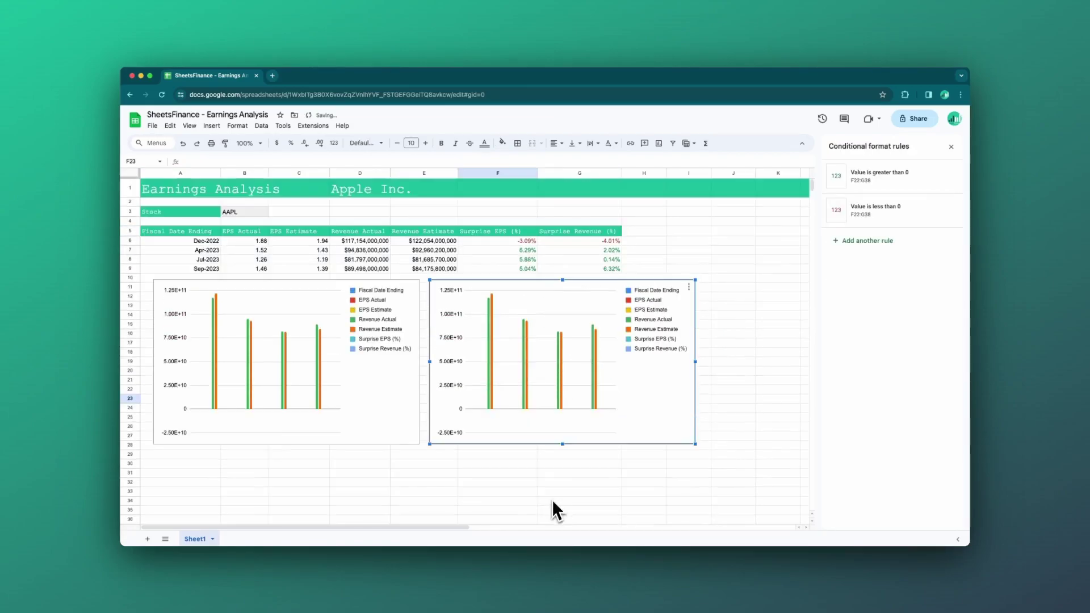
- Open the left chart's editor and set Fiscal Date Ending as the X-axis
{"action": "left_click", "coordinate": [283, 289]}
{"action": "double_click", "coordinate": [302, 289]}
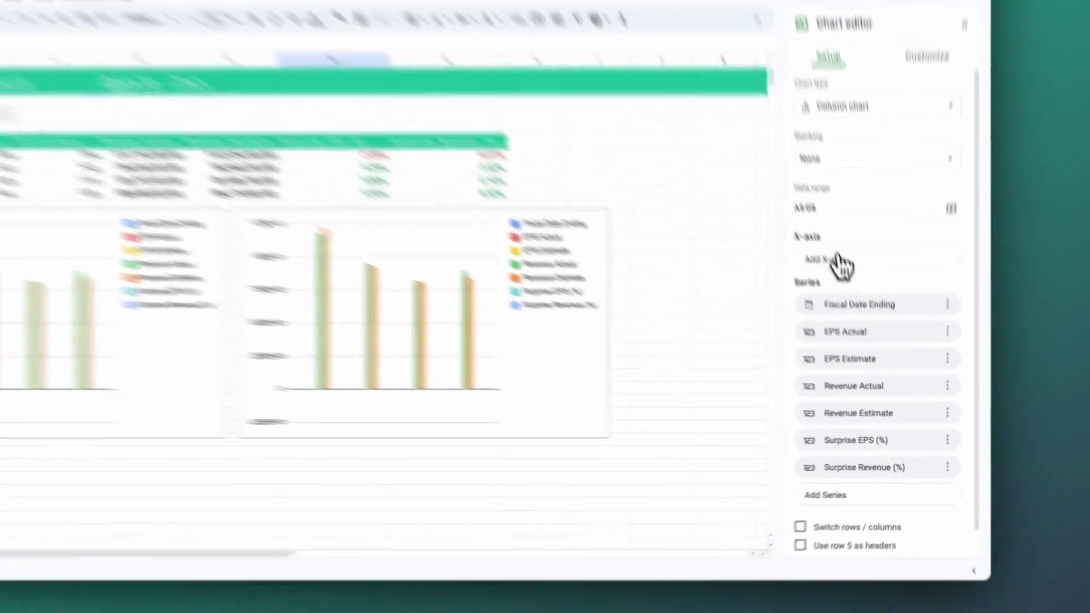
{"action": "left_click", "coordinate": [859, 317]}
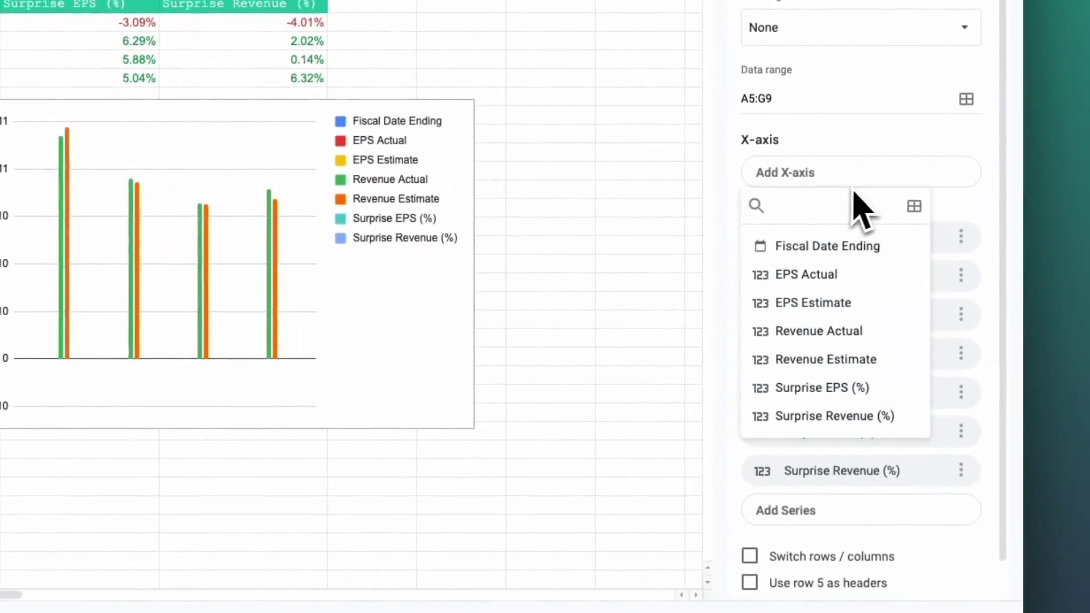
{"action": "left_click", "coordinate": [843, 253]}
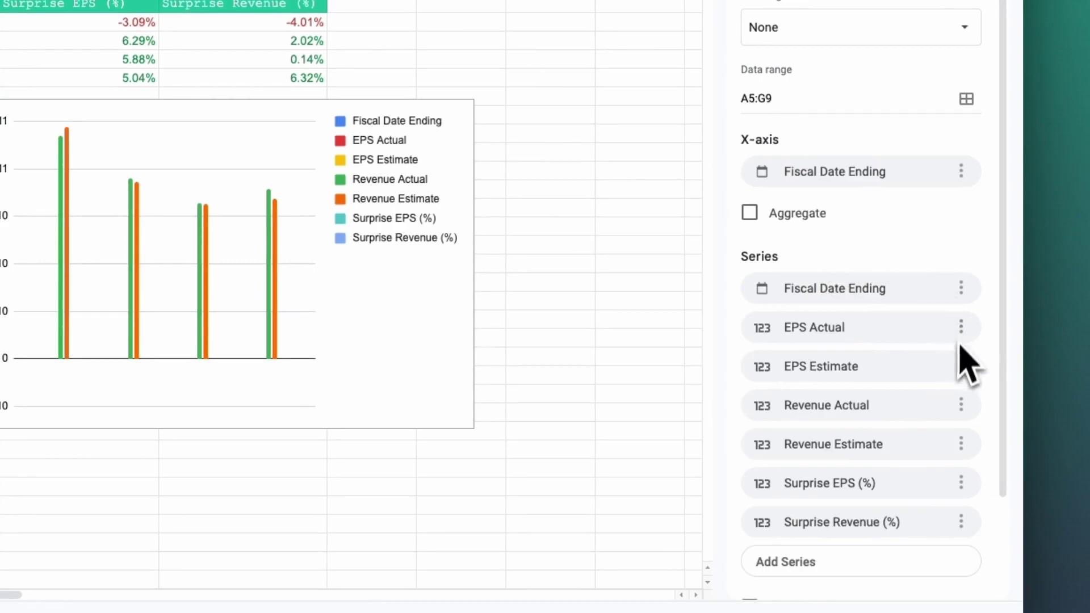
- Remove the Revenue Actual, Revenue Estimate, Surprise EPS and Surprise Revenue series
{"action": "left_click", "coordinate": [961, 405]}
{"action": "left_click", "coordinate": [920, 438]}
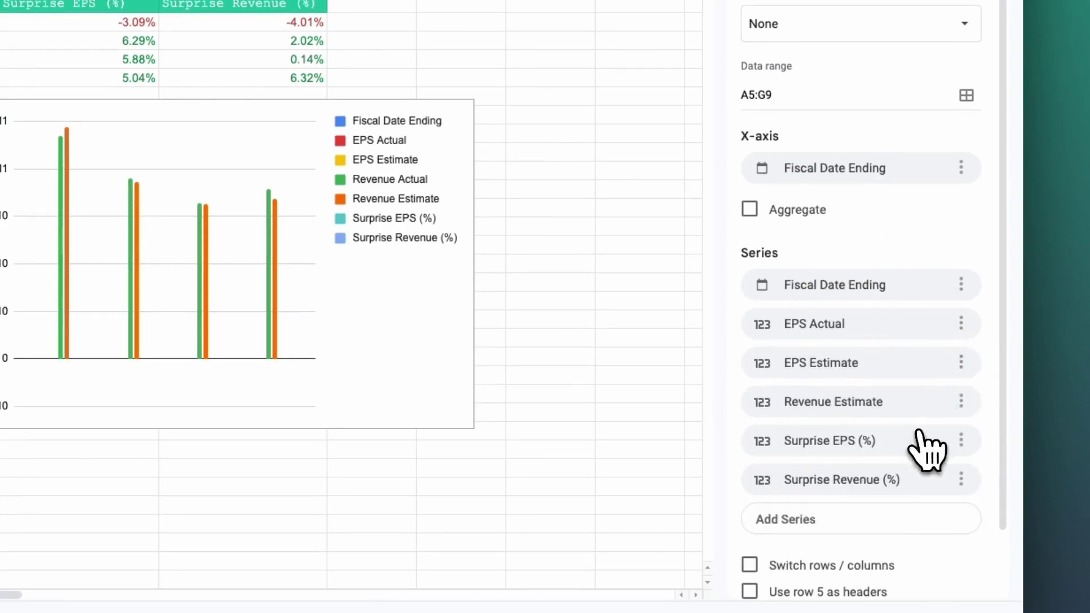
{"action": "left_click", "coordinate": [961, 401]}
{"action": "left_click", "coordinate": [959, 439]}
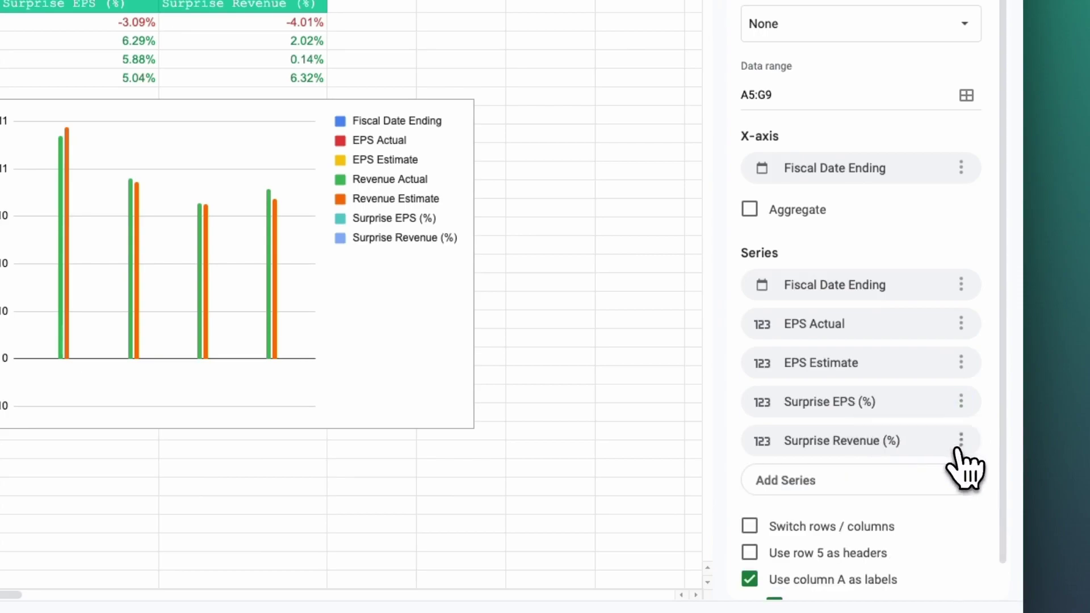
{"action": "left_click", "coordinate": [961, 401]}
{"action": "left_click", "coordinate": [945, 438]}
{"action": "left_click", "coordinate": [975, 403]}
{"action": "left_click", "coordinate": [954, 441]}
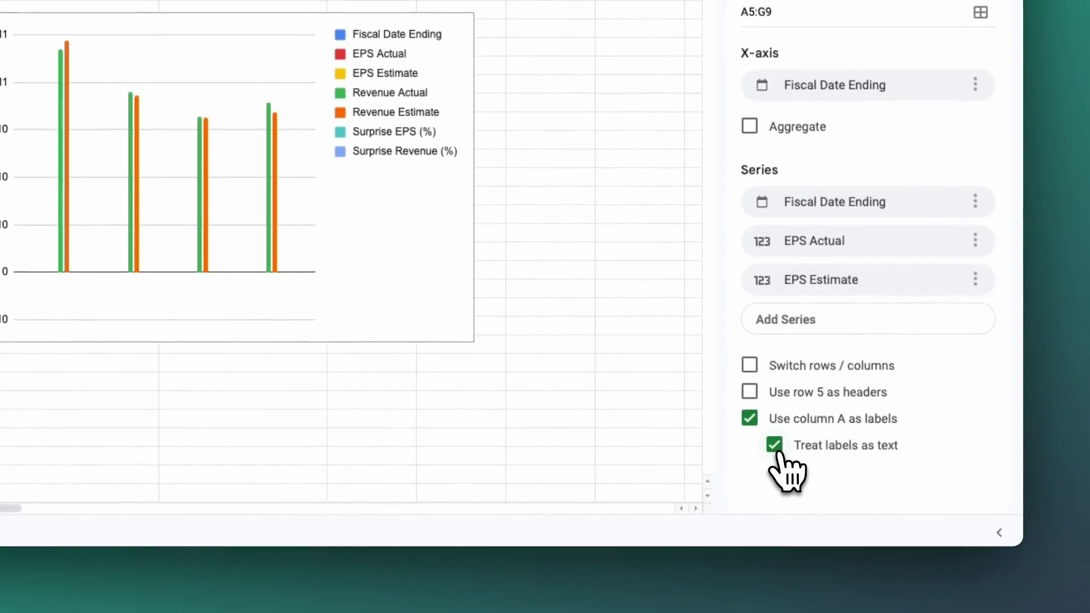
- Untick Treat labels as text and drop the Fiscal Date Ending series from the bars
{"action": "left_click", "coordinate": [776, 448]}
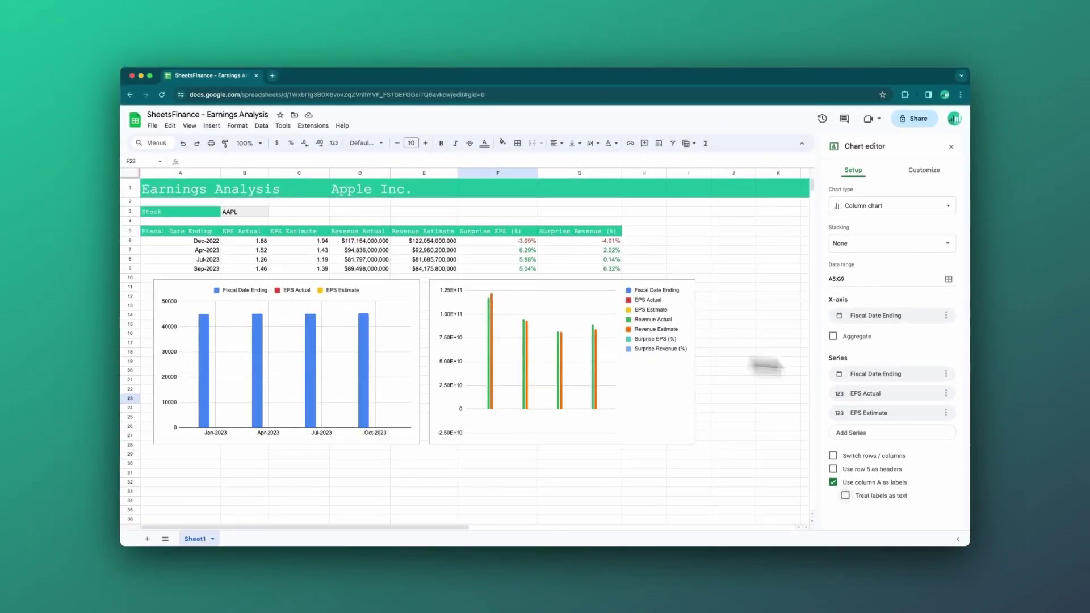
{"action": "left_click", "coordinate": [946, 373]}
{"action": "left_click", "coordinate": [943, 392]}
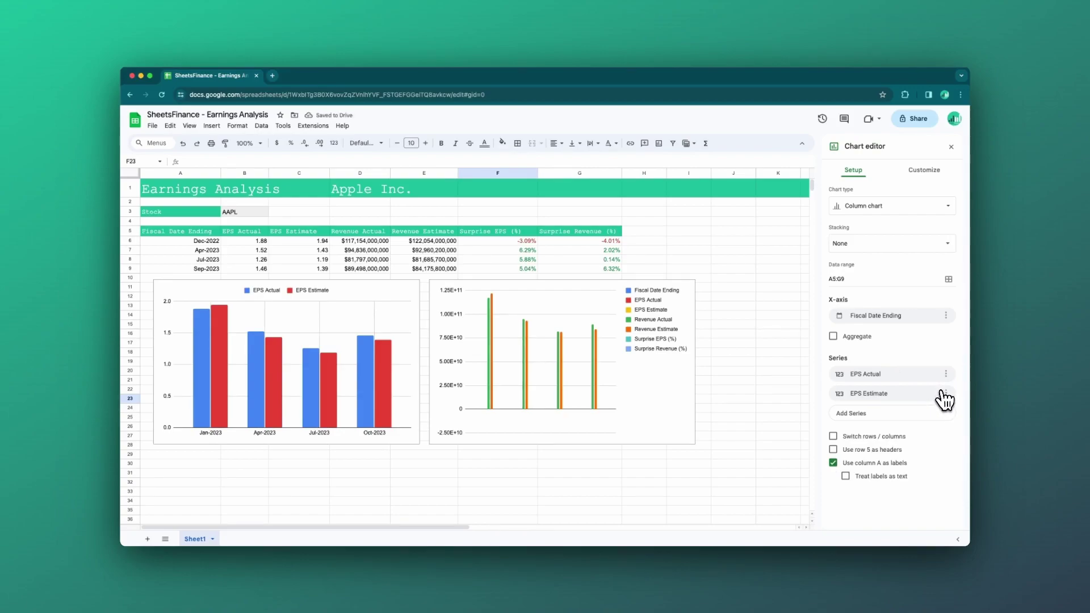
- In Customize > Series, fill the EPS Actual bars dark blue
{"action": "left_click", "coordinate": [926, 172]}
{"action": "left_click", "coordinate": [853, 247]}
{"action": "left_click", "coordinate": [877, 272]}
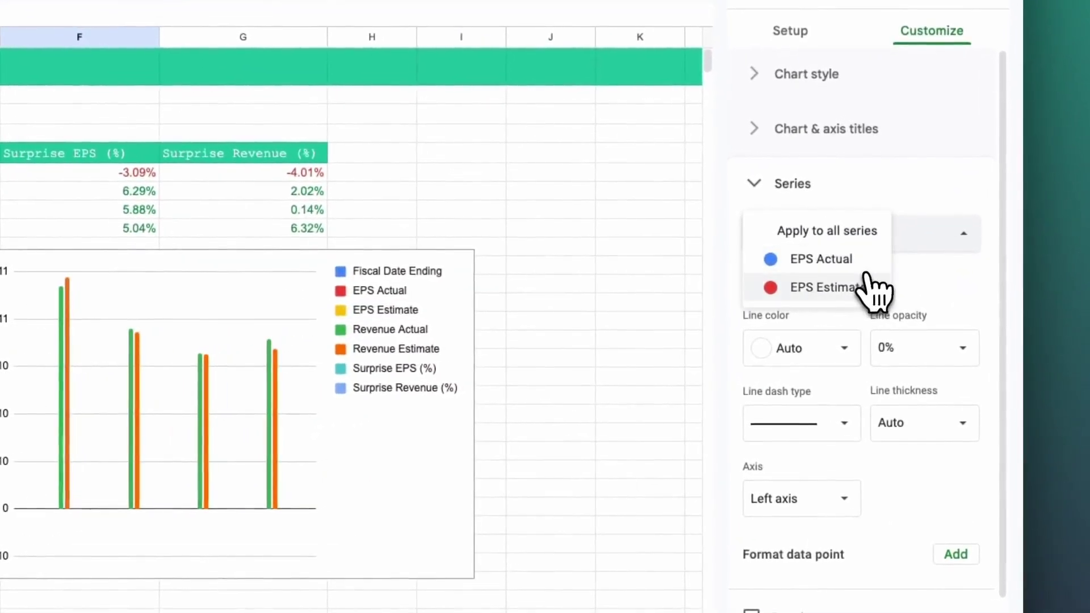
{"action": "left_click", "coordinate": [835, 261]}
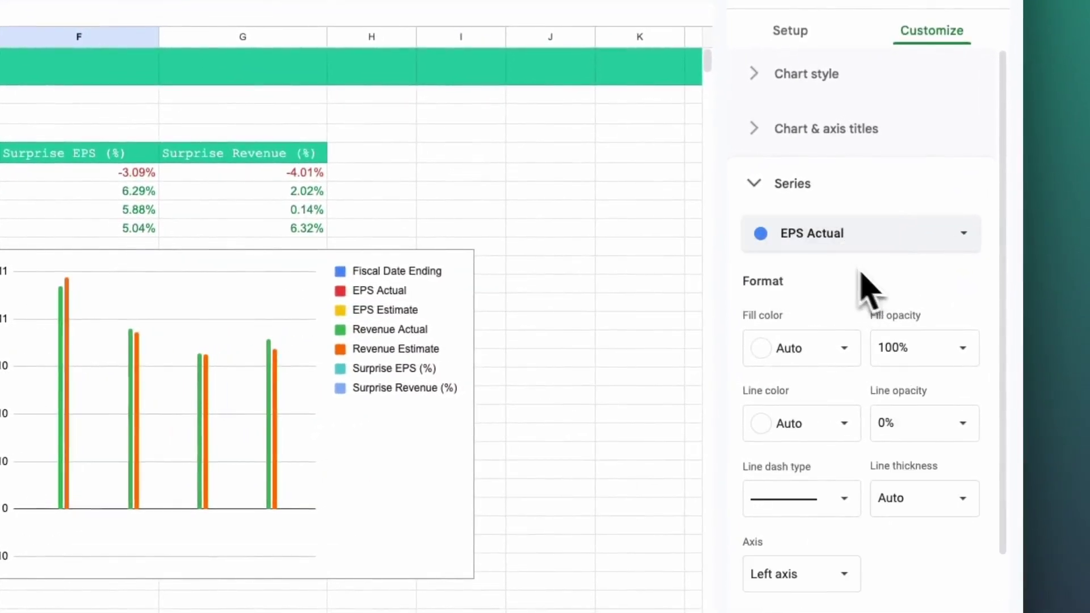
{"action": "left_click", "coordinate": [843, 349]}
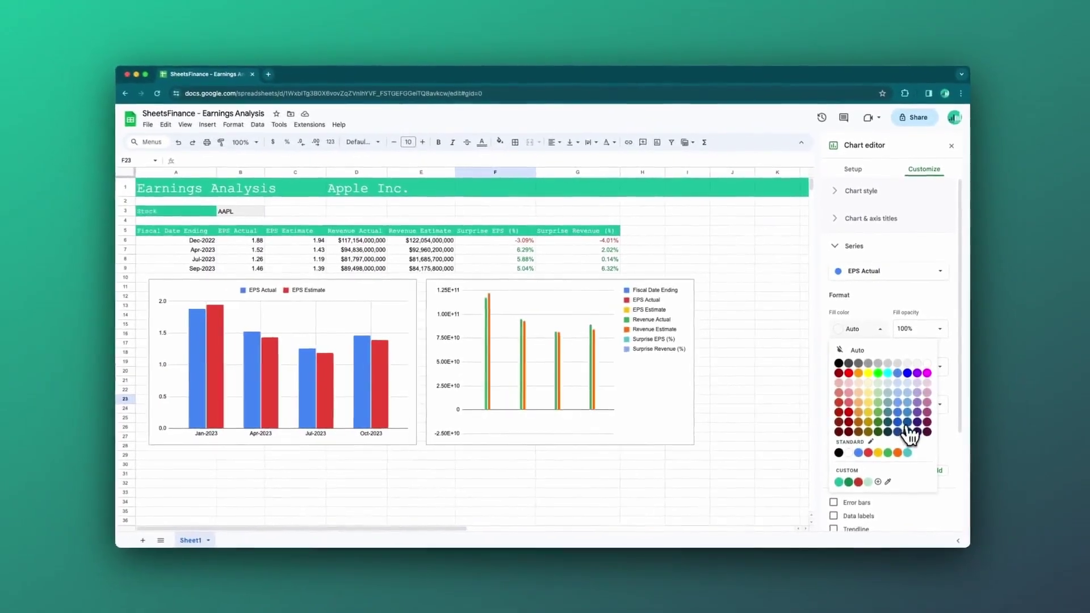
{"action": "left_click", "coordinate": [903, 485]}
- Fill the EPS Estimate bars light blue
{"action": "left_click", "coordinate": [920, 274]}
{"action": "left_click", "coordinate": [897, 285]}
{"action": "left_click", "coordinate": [875, 331]}
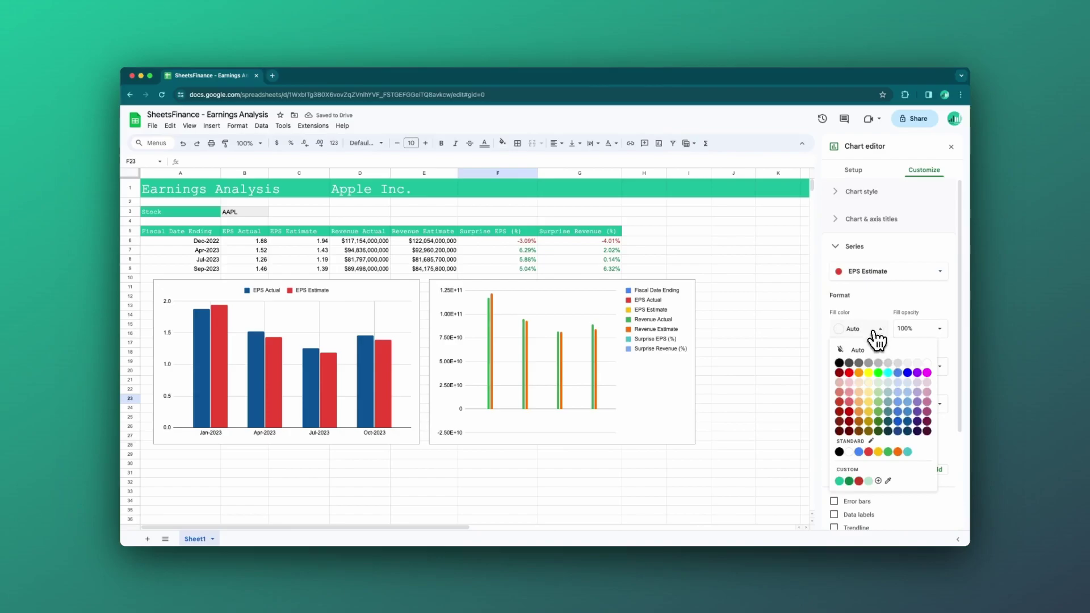
{"action": "left_click", "coordinate": [908, 401]}
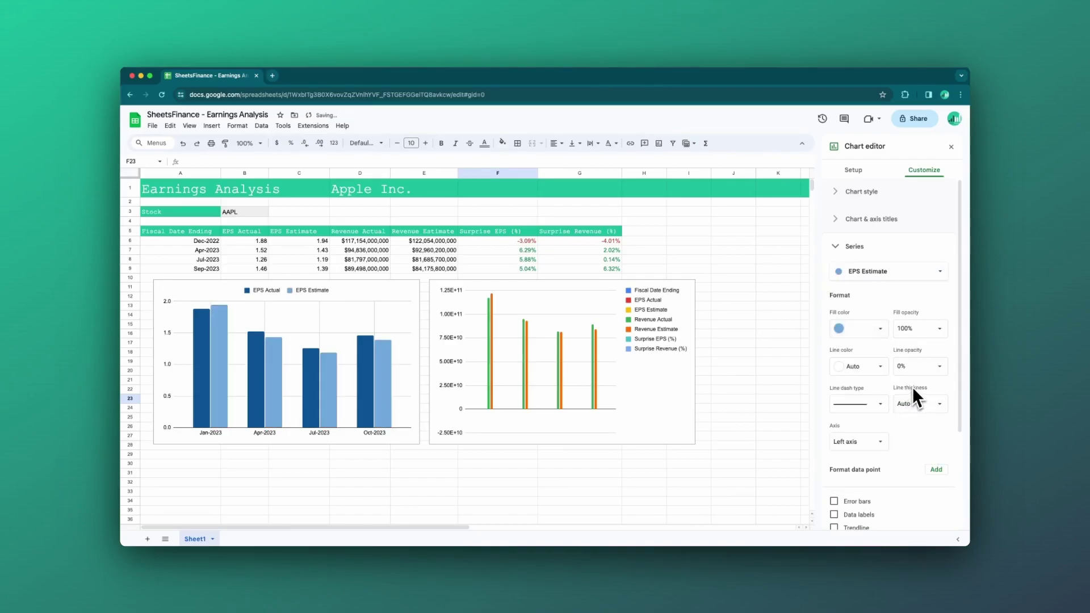
{"action": "left_click", "coordinate": [885, 321]}
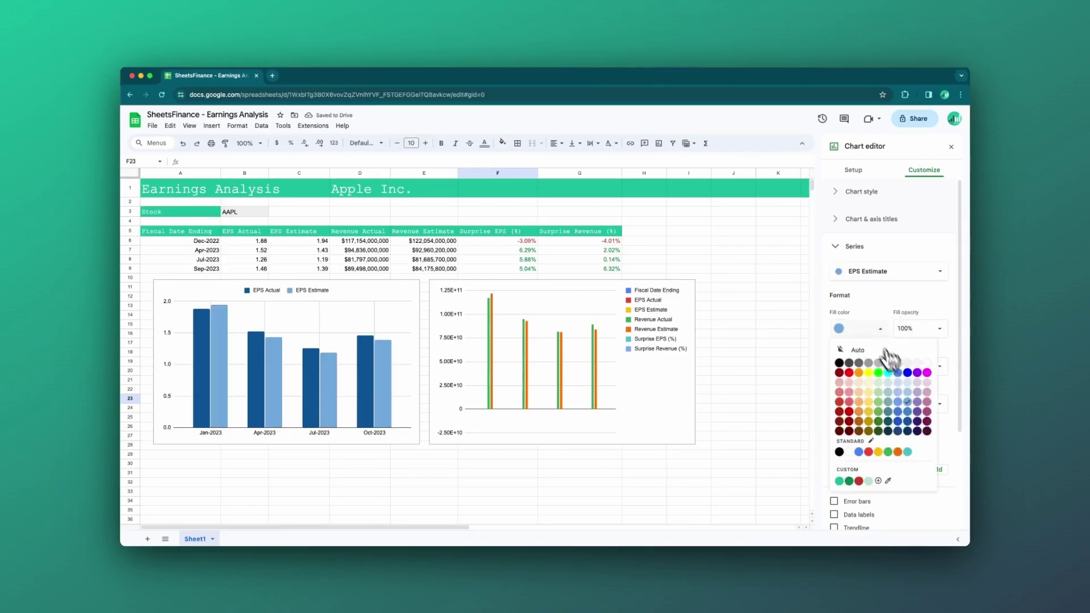
{"action": "left_click", "coordinate": [908, 409]}
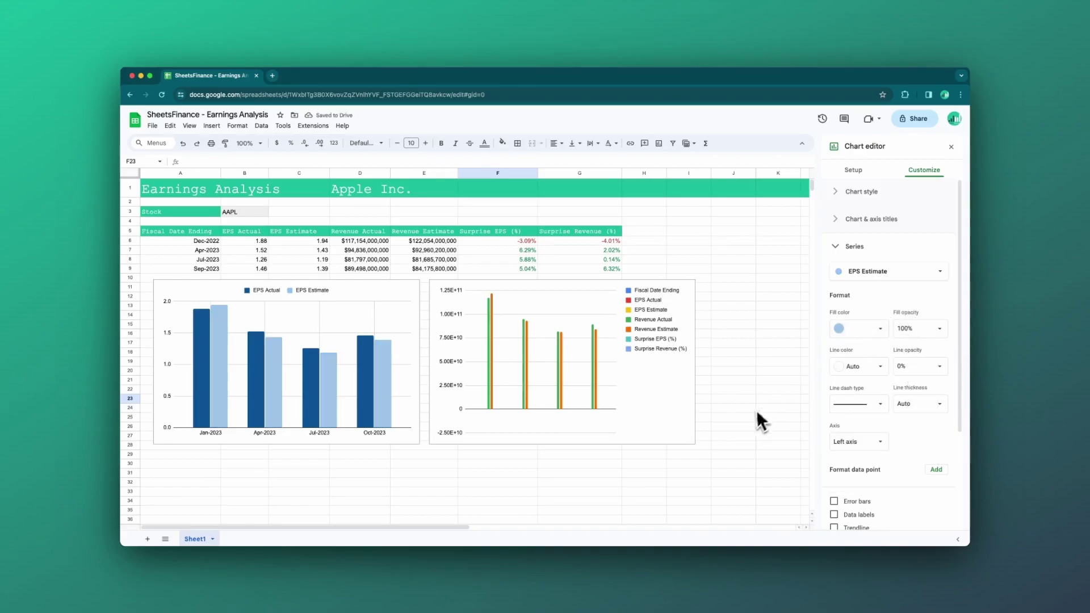
- Select the second chart and set Fiscal Date Ending as its X-axis
{"action": "left_click", "coordinate": [665, 420]}
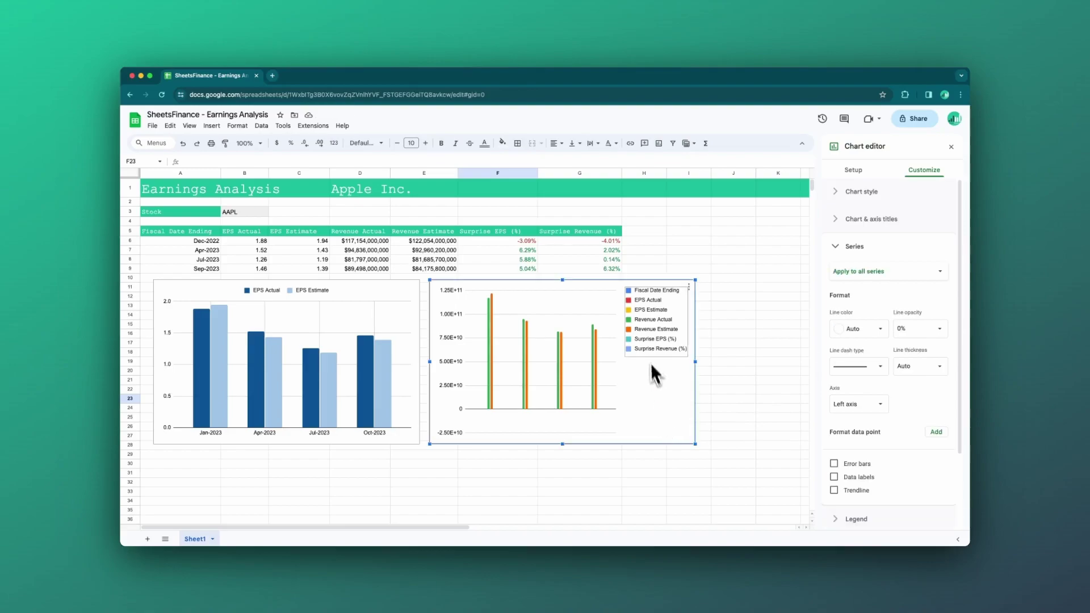
{"action": "left_click", "coordinate": [853, 170]}
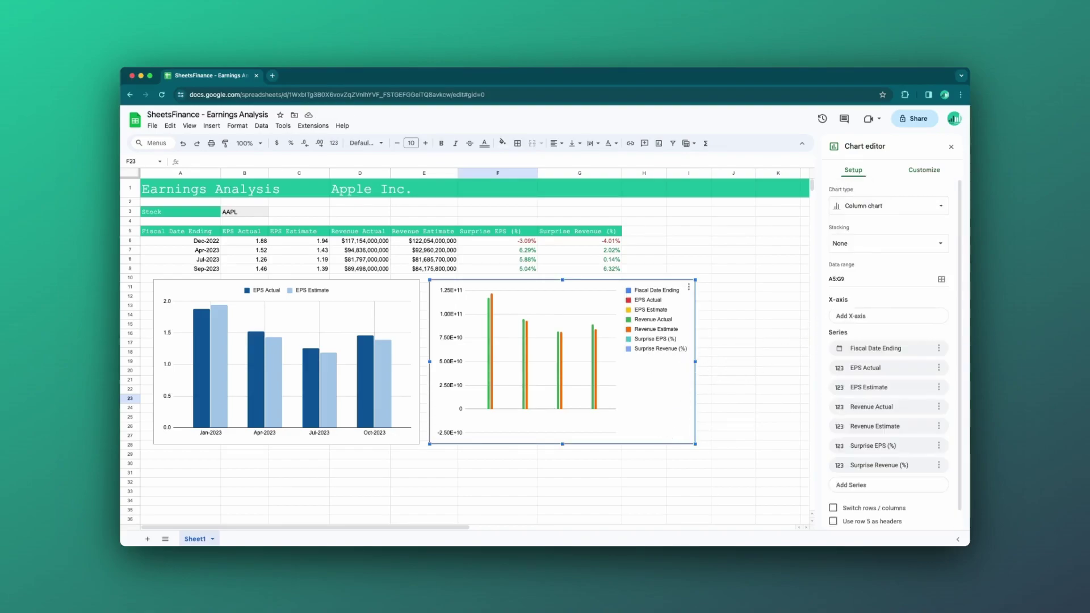
{"action": "left_click", "coordinate": [901, 316]}
{"action": "left_click", "coordinate": [887, 354]}
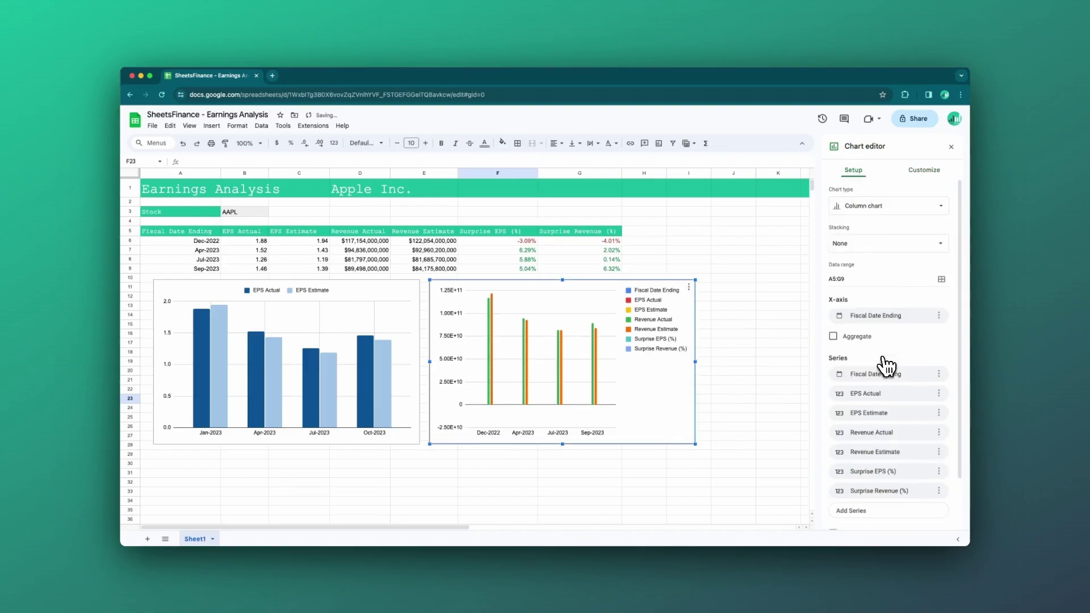
- Remove the Fiscal Date Ending, EPS Estimate and EPS Actual series from the revenue chart
{"action": "left_click", "coordinate": [937, 375]}
{"action": "left_click", "coordinate": [972, 390]}
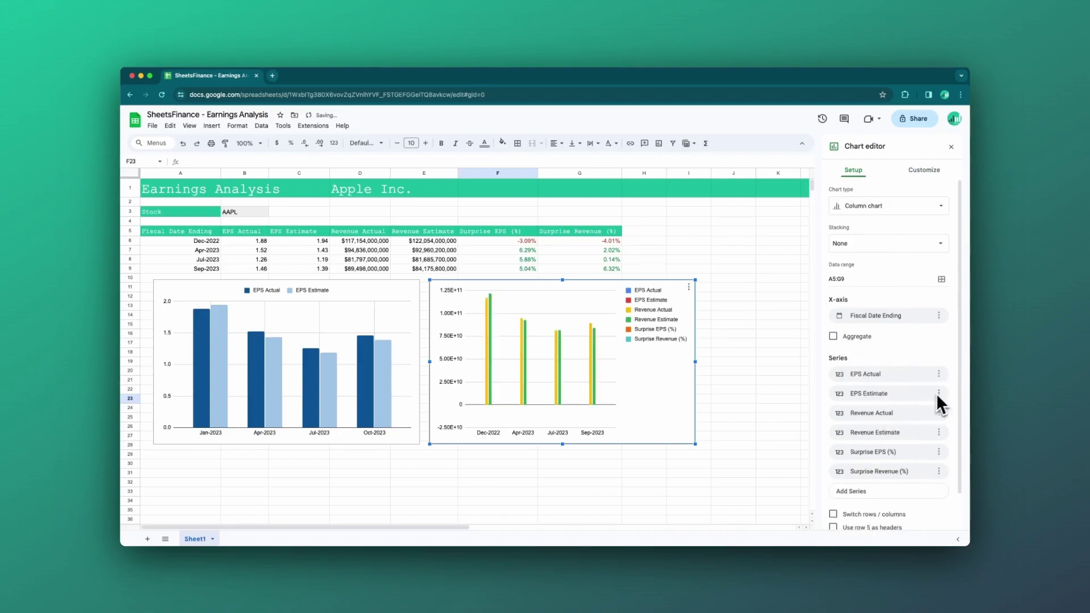
{"action": "left_click", "coordinate": [938, 394]}
{"action": "left_click", "coordinate": [934, 412]}
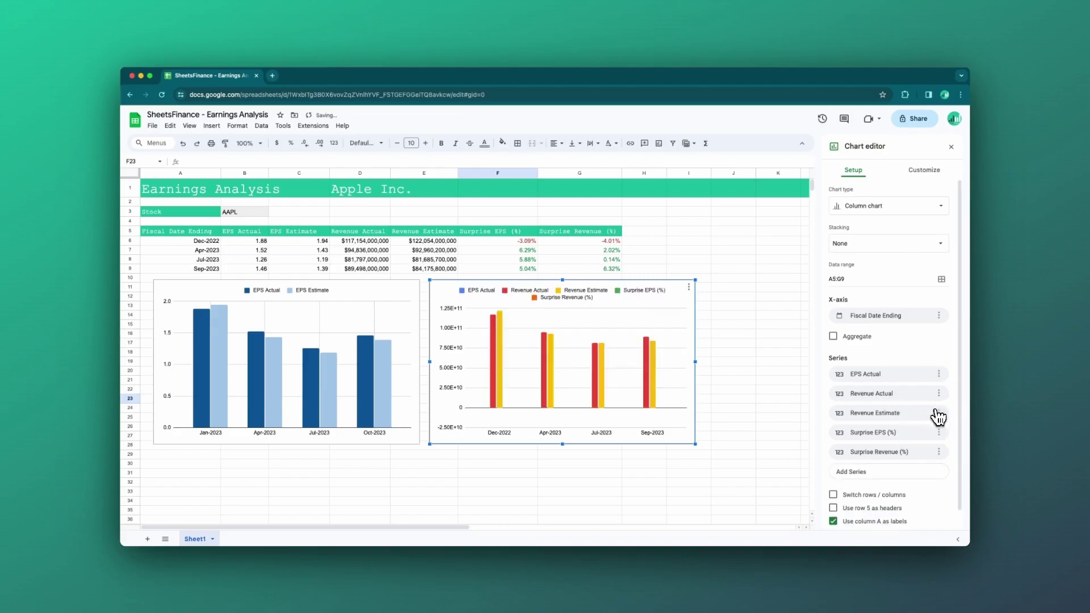
{"action": "left_click", "coordinate": [938, 373]}
{"action": "left_click", "coordinate": [904, 392]}
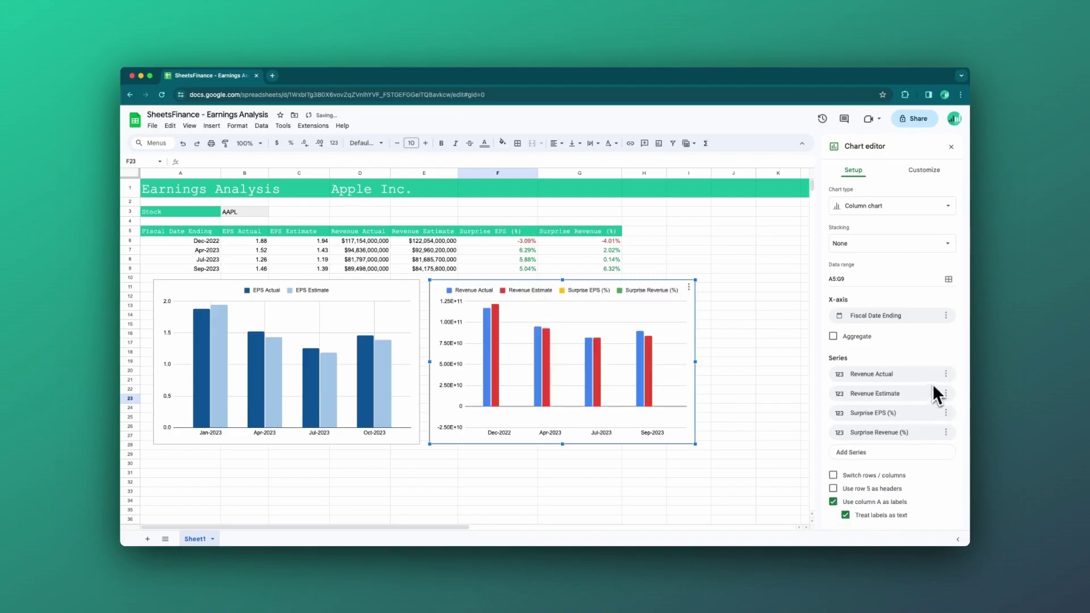
- Remove both Surprise (%) series and untick Treat labels as text
{"action": "left_click", "coordinate": [945, 414]}
{"action": "left_click", "coordinate": [940, 430]}
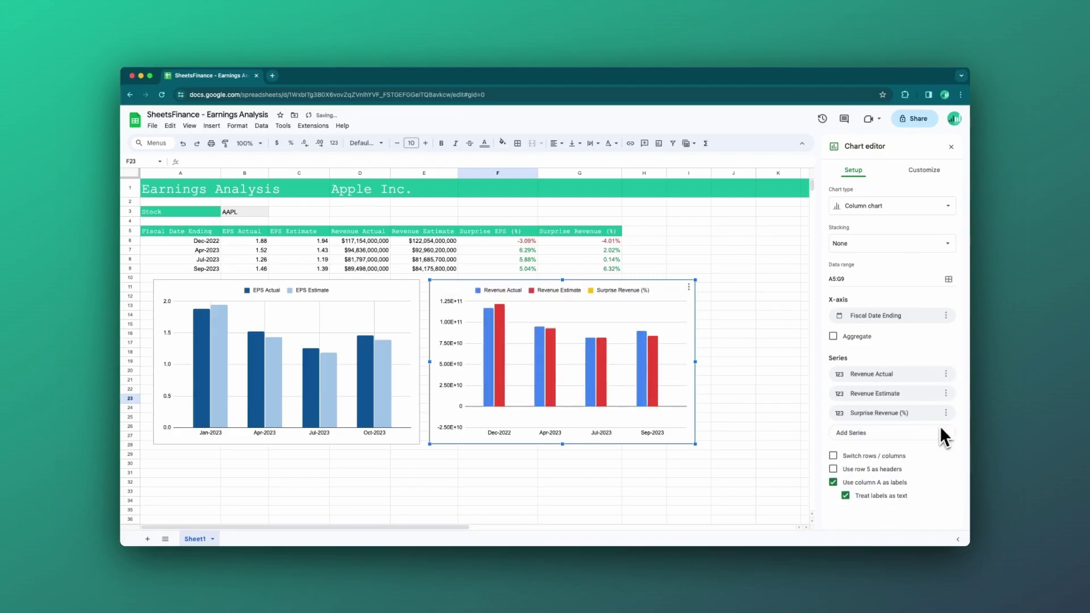
{"action": "left_click", "coordinate": [946, 413]}
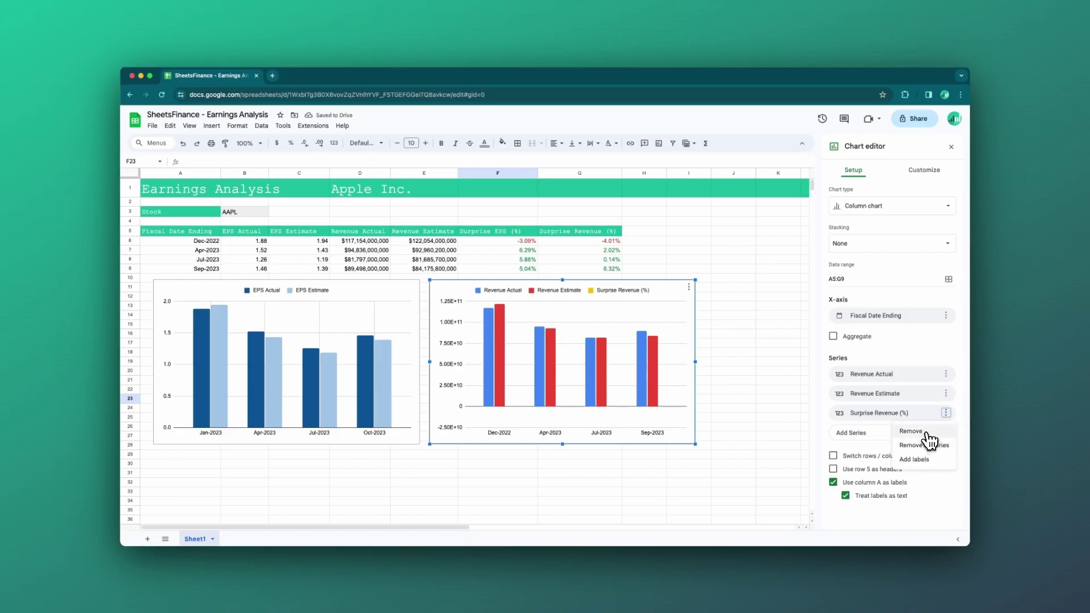
{"action": "left_click", "coordinate": [937, 431]}
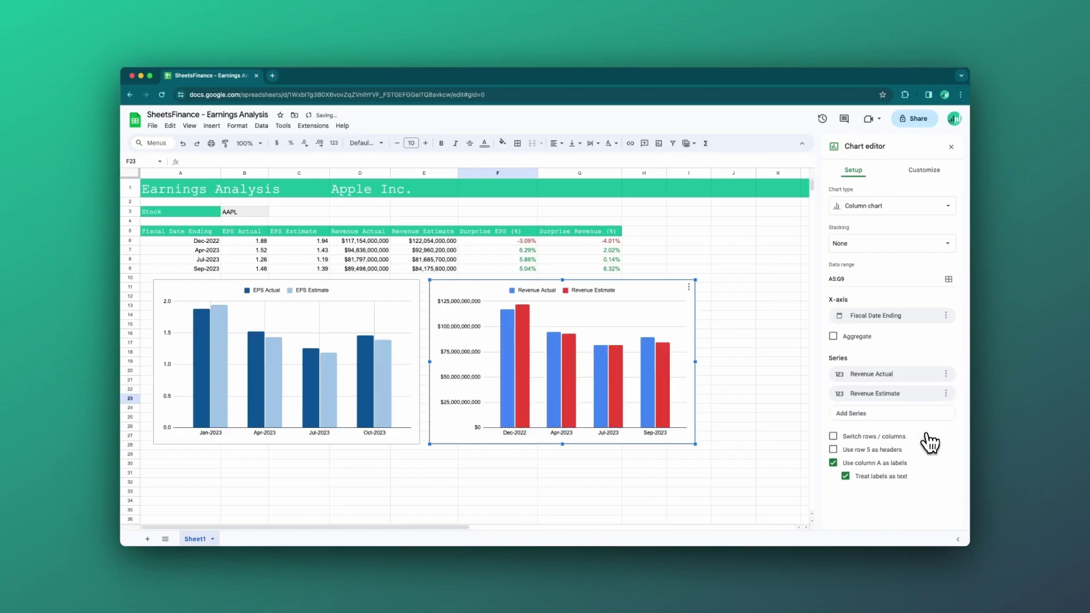
{"action": "left_click", "coordinate": [847, 477]}
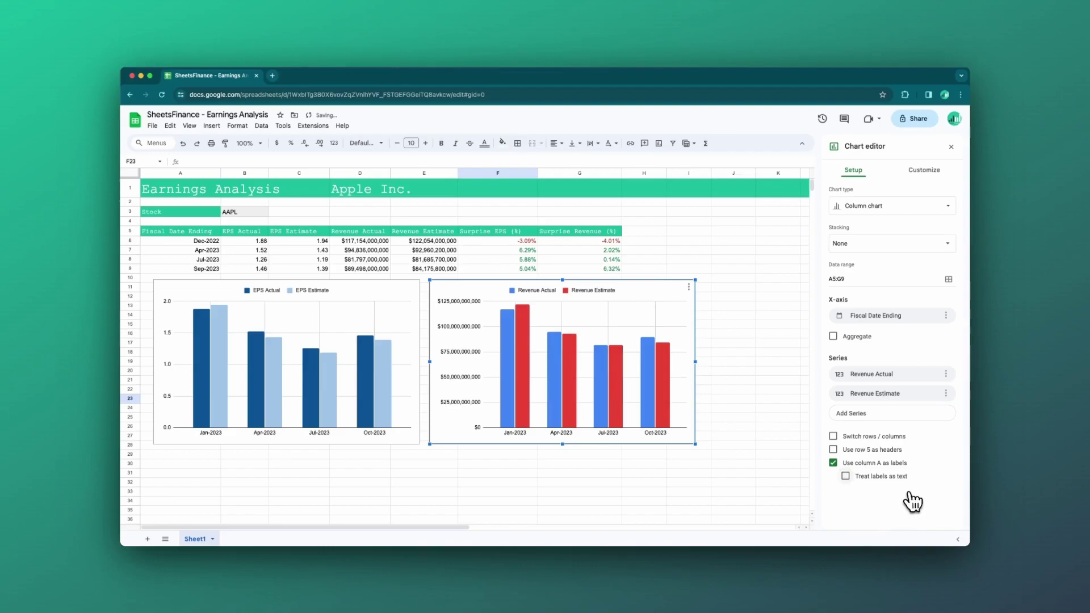
- Try a dark green outline on all series, then reset the outline to automatic
{"action": "left_click", "coordinate": [924, 170]}
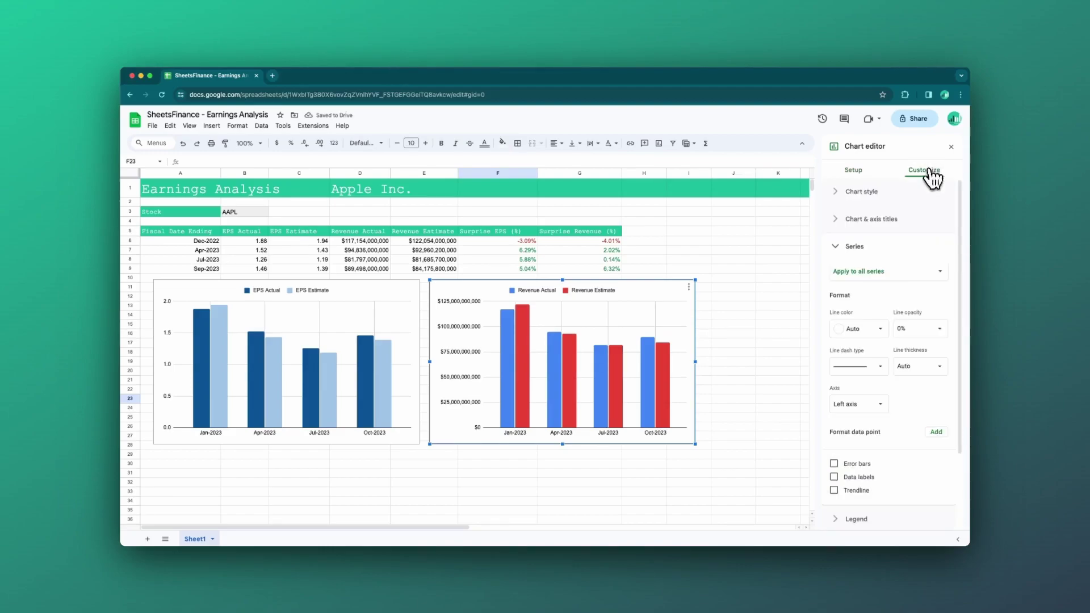
{"action": "left_click", "coordinate": [877, 334]}
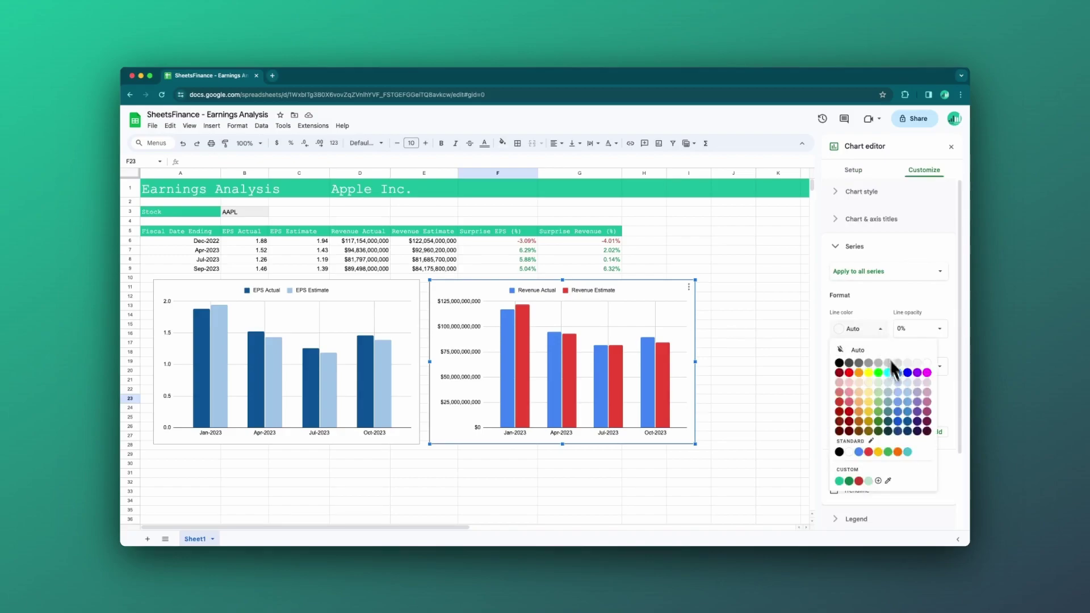
{"action": "left_click", "coordinate": [879, 423]}
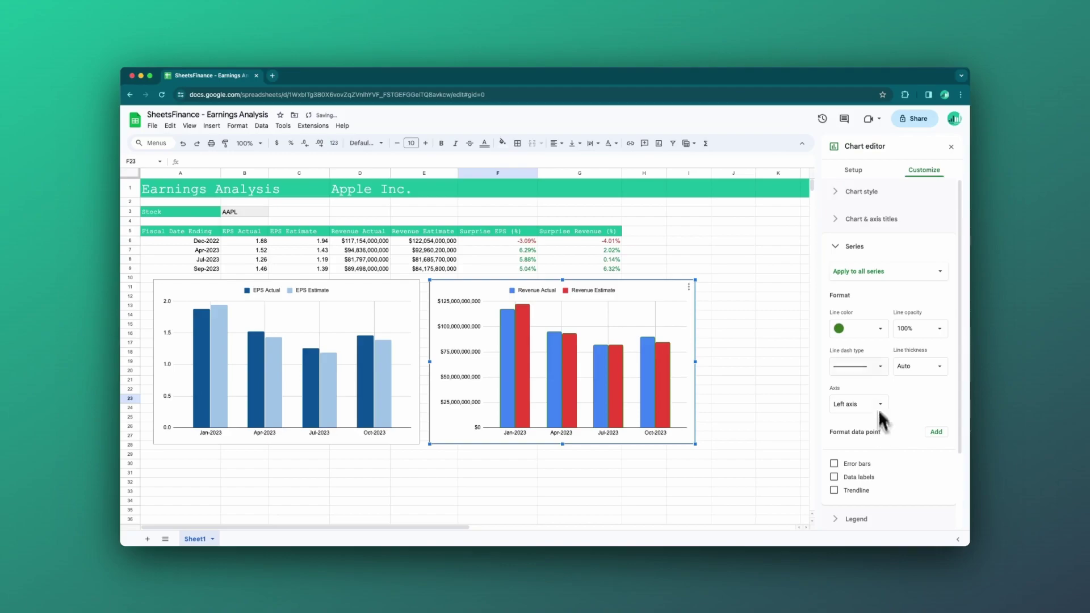
{"action": "left_click", "coordinate": [882, 330]}
{"action": "left_click", "coordinate": [907, 273]}
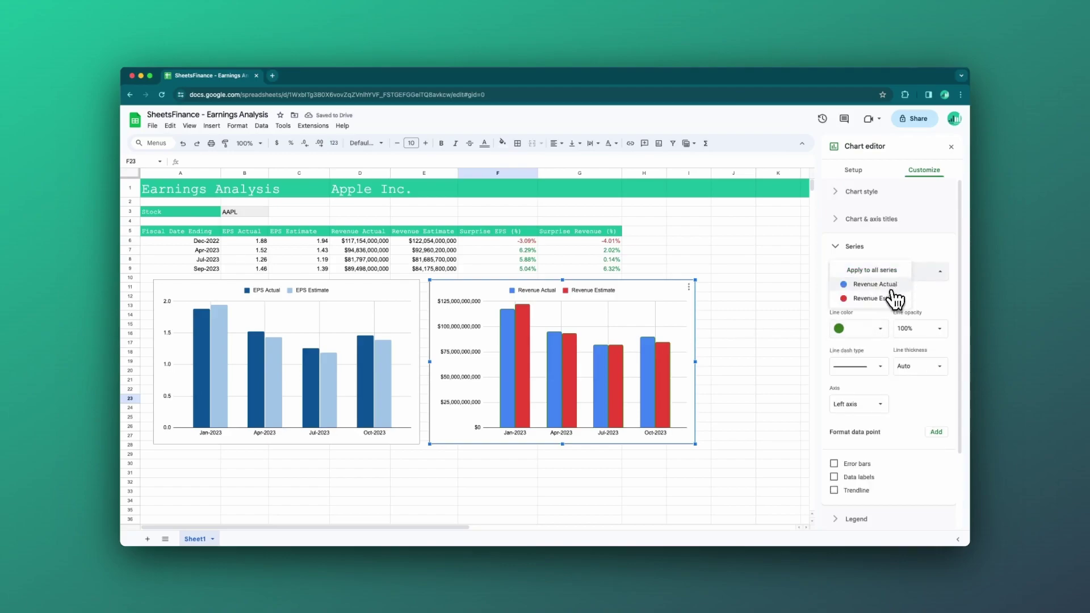
{"action": "left_click", "coordinate": [859, 328]}
{"action": "left_click", "coordinate": [852, 361]}
- Fill the Revenue Actual bars dark green
{"action": "left_click", "coordinate": [906, 272]}
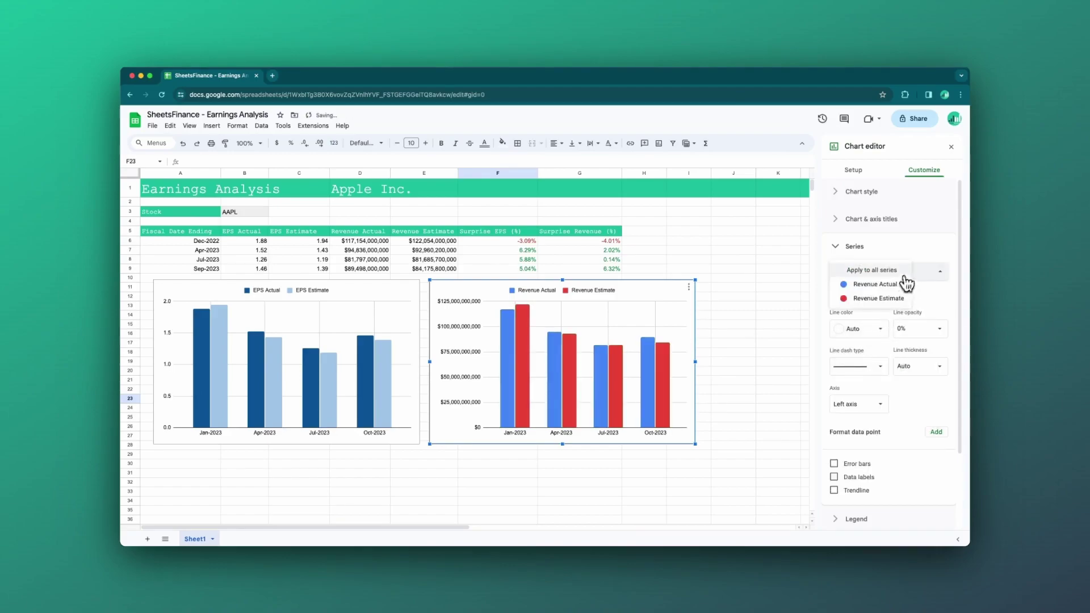
{"action": "left_click", "coordinate": [894, 286]}
{"action": "left_click", "coordinate": [858, 329]}
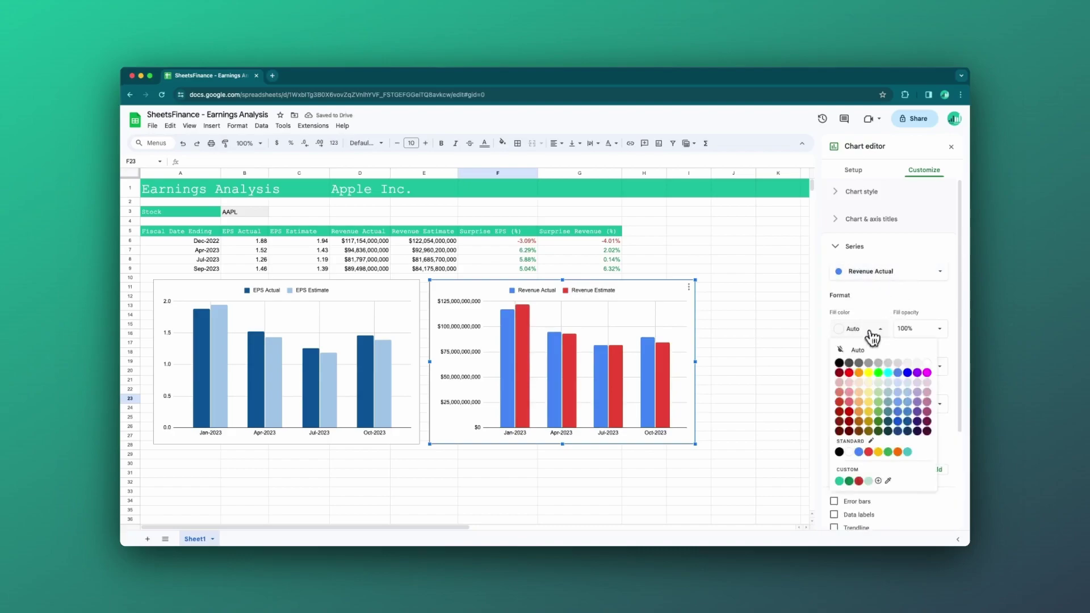
{"action": "left_click", "coordinate": [879, 431]}
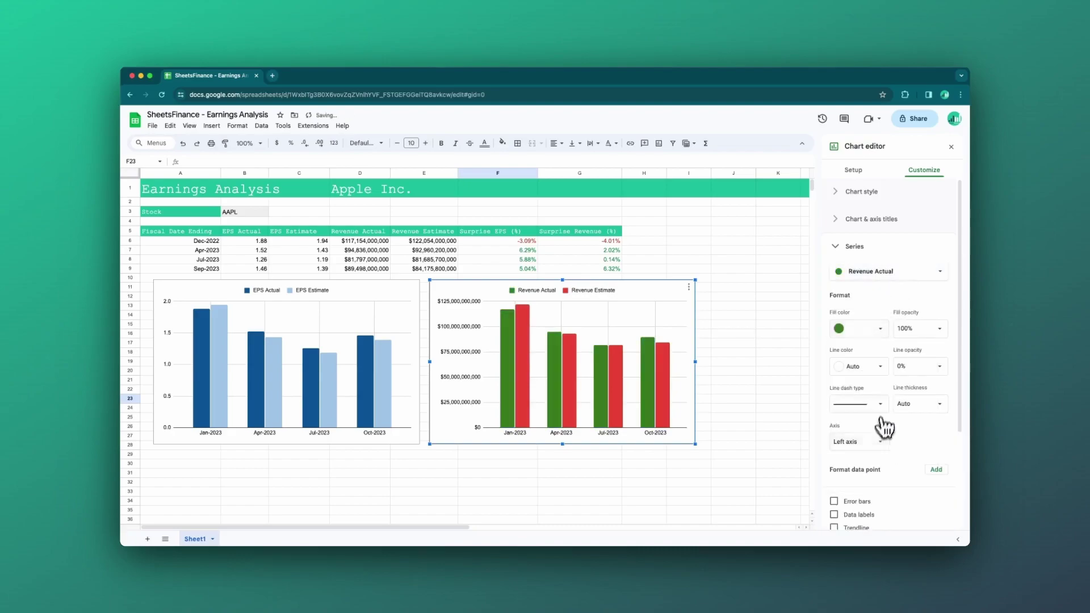
- Fill the Revenue Estimate bars light green and close the Chart editor
{"action": "left_click", "coordinate": [909, 276]}
{"action": "left_click", "coordinate": [891, 299]}
{"action": "left_click", "coordinate": [869, 335]}
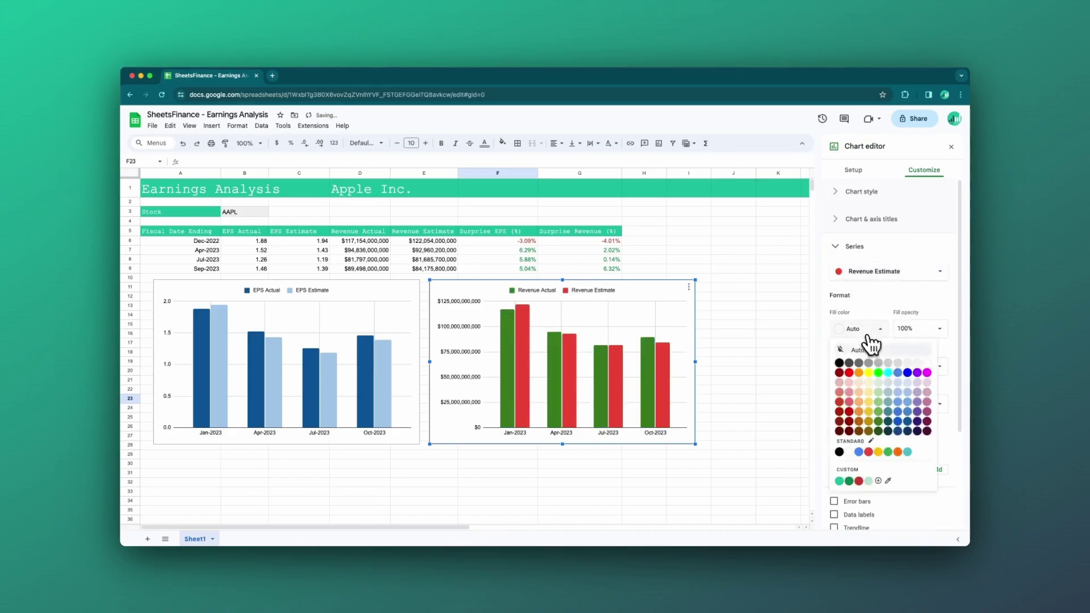
{"action": "left_click", "coordinate": [878, 401]}
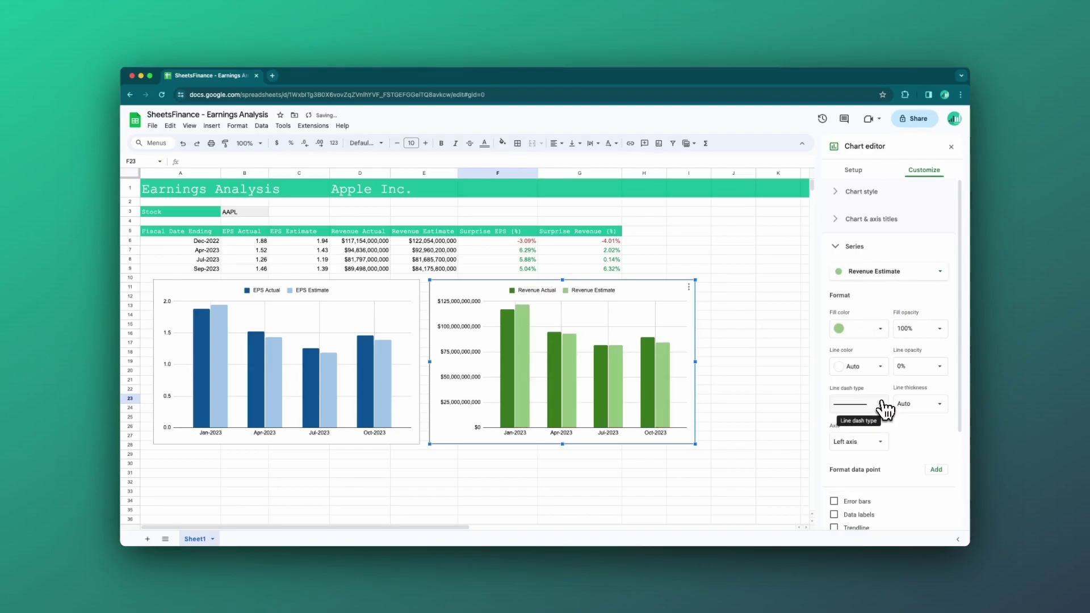
{"action": "left_click", "coordinate": [954, 148]}
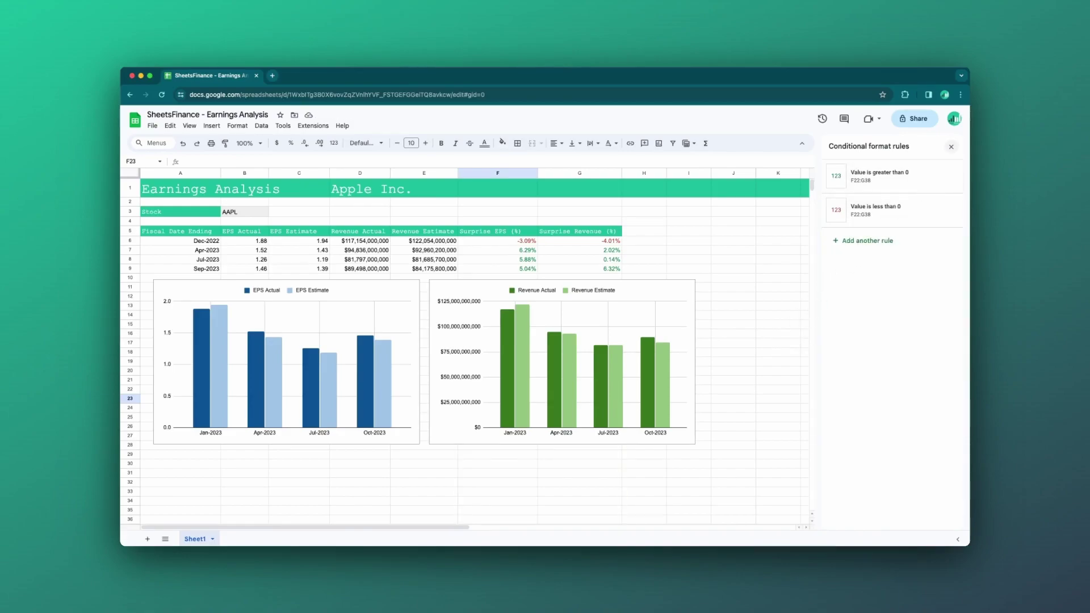
- Close the Conditional format rules sidebar, deselect the chart and select ticker cell B3
{"action": "left_click", "coordinate": [952, 147]}
{"action": "left_click", "coordinate": [613, 482]}
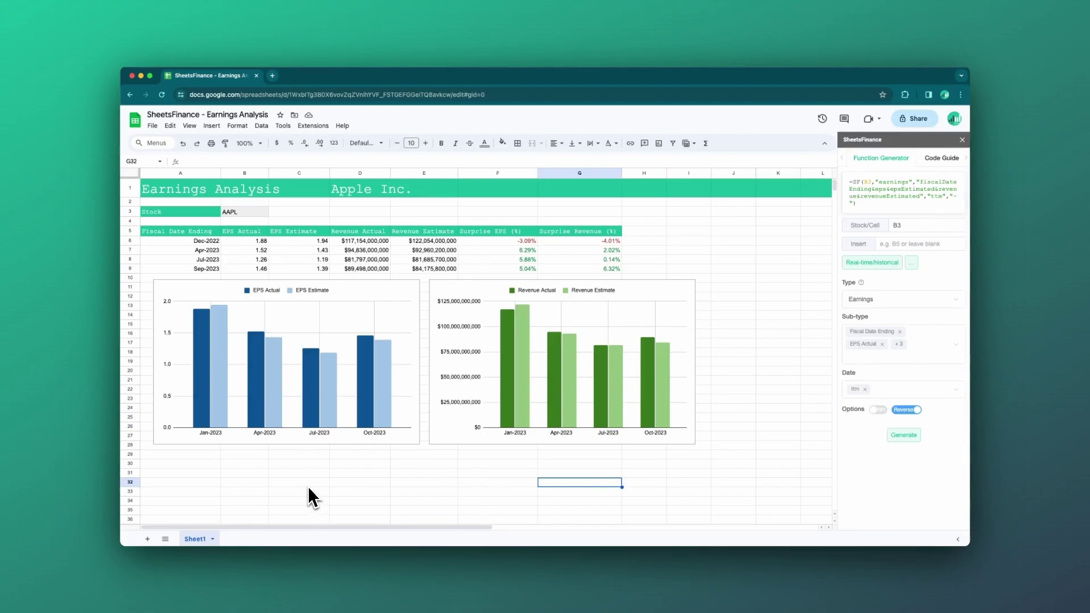
{"action": "left_click", "coordinate": [250, 213]}
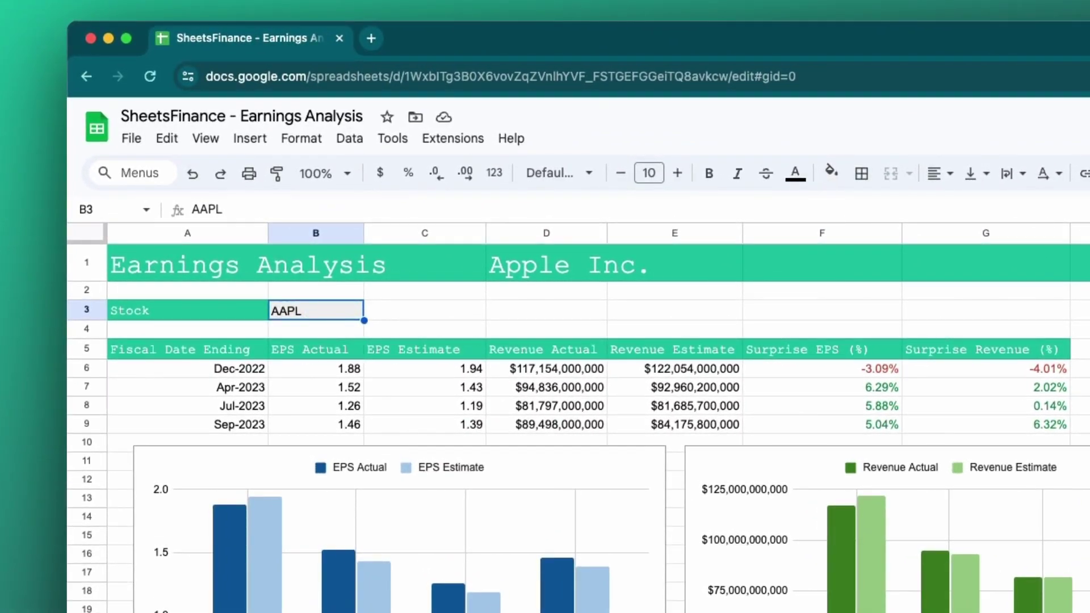
- Enter META as the ticker in B3 to reload the table and charts
{"action": "type", "text": "META"}
{"action": "key", "text": "Return"}
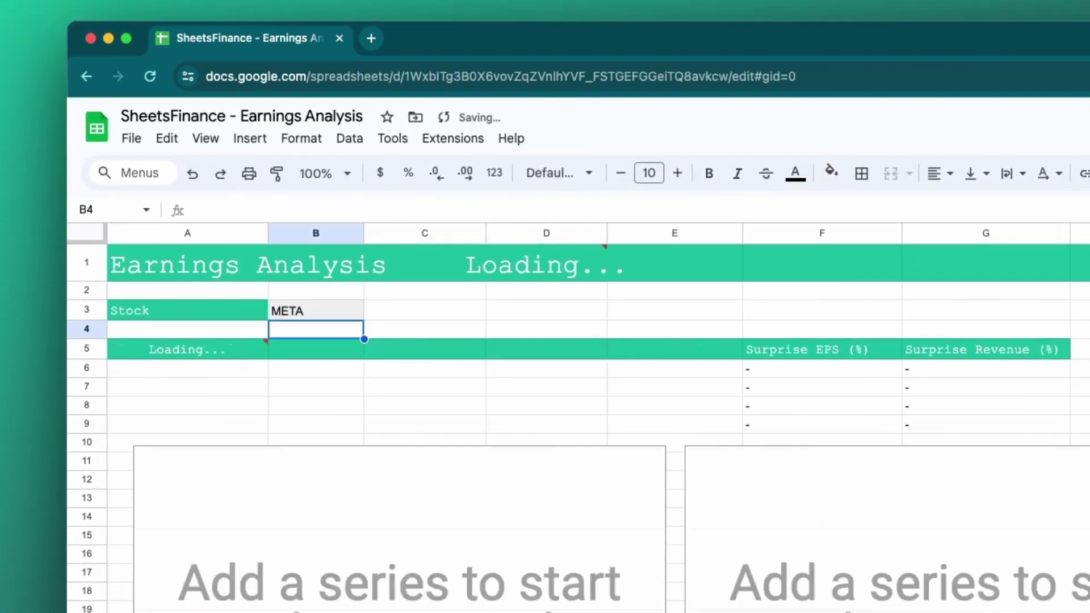